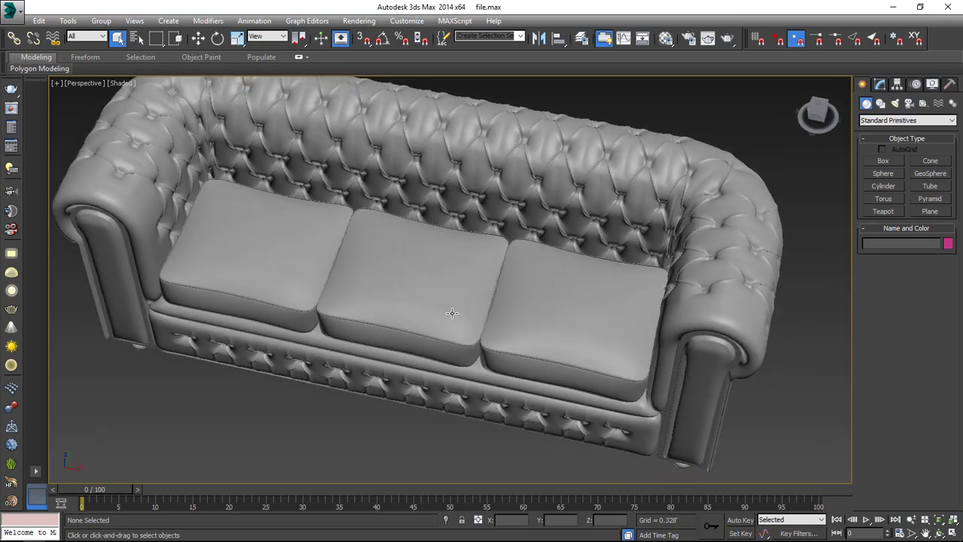
Step: Open the Material Editor and reset all of its material slots
{"action": "middle_click_drag", "start_coordinate": [524, 244], "coordinate": [529, 230], "text": "alt"}
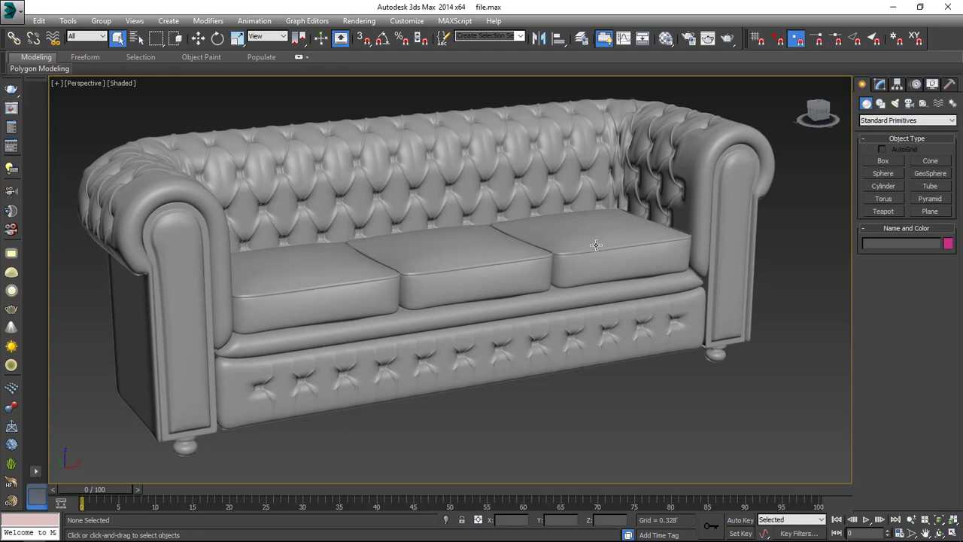
{"action": "key", "text": "m"}
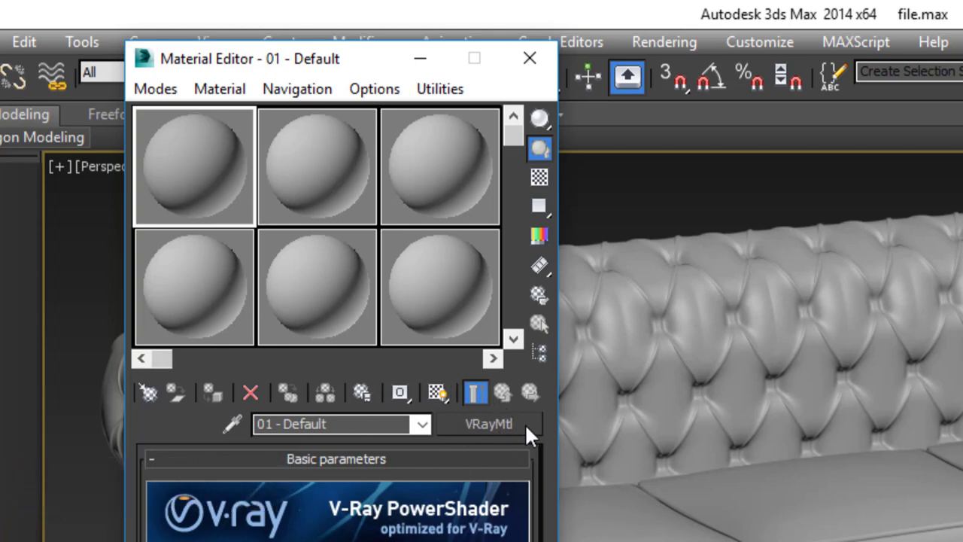
{"action": "left_click", "coordinate": [444, 91]}
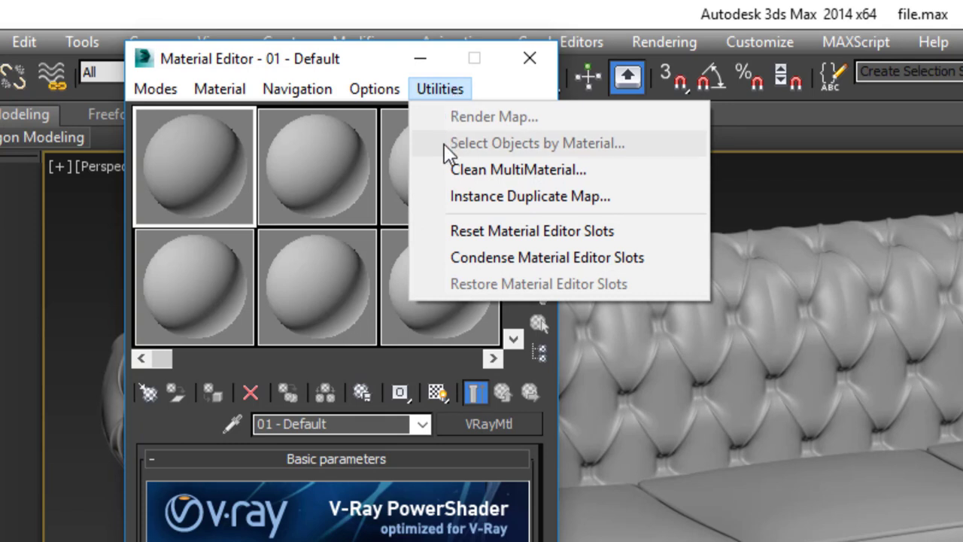
{"action": "left_click", "coordinate": [488, 230]}
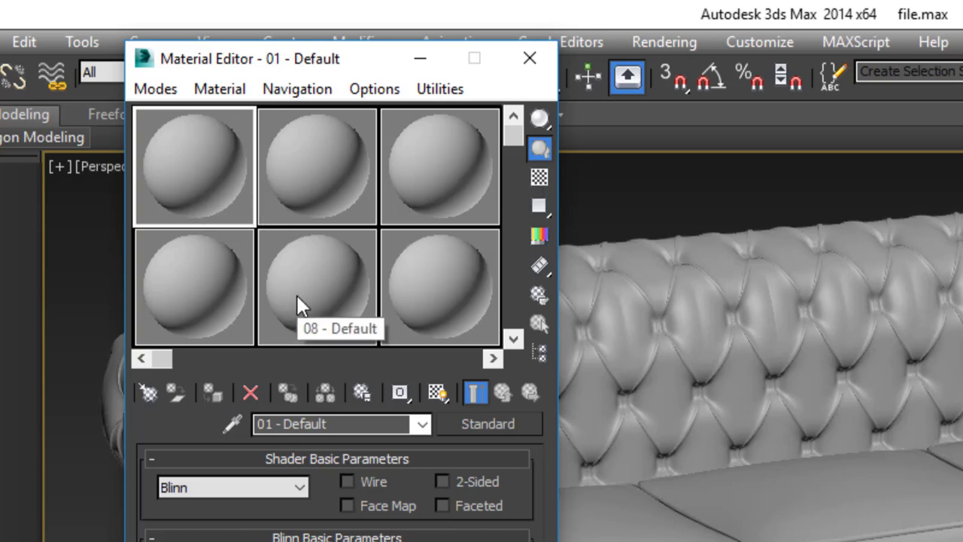
Step: Change the first slot's material type from Standard to VRayMtl
{"action": "left_click", "coordinate": [496, 422]}
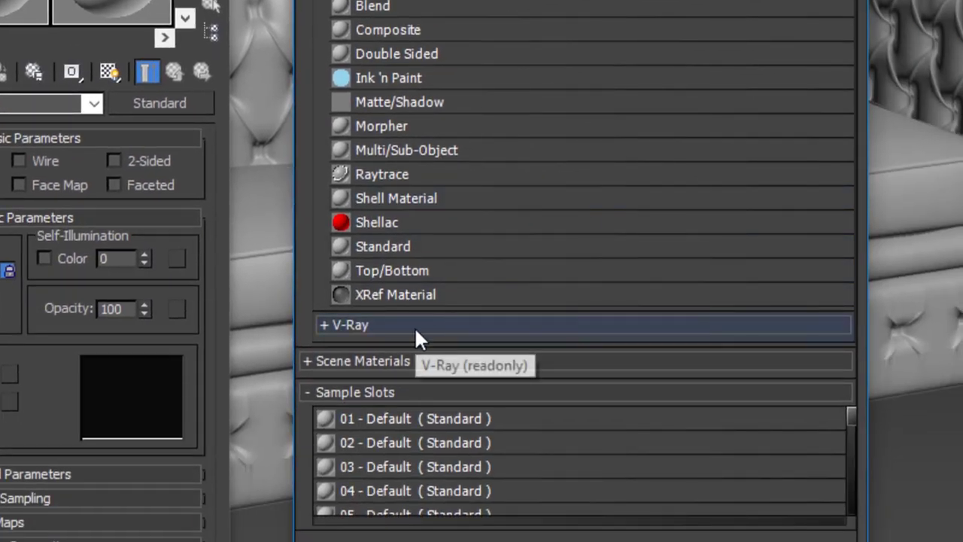
{"action": "left_click", "coordinate": [415, 327]}
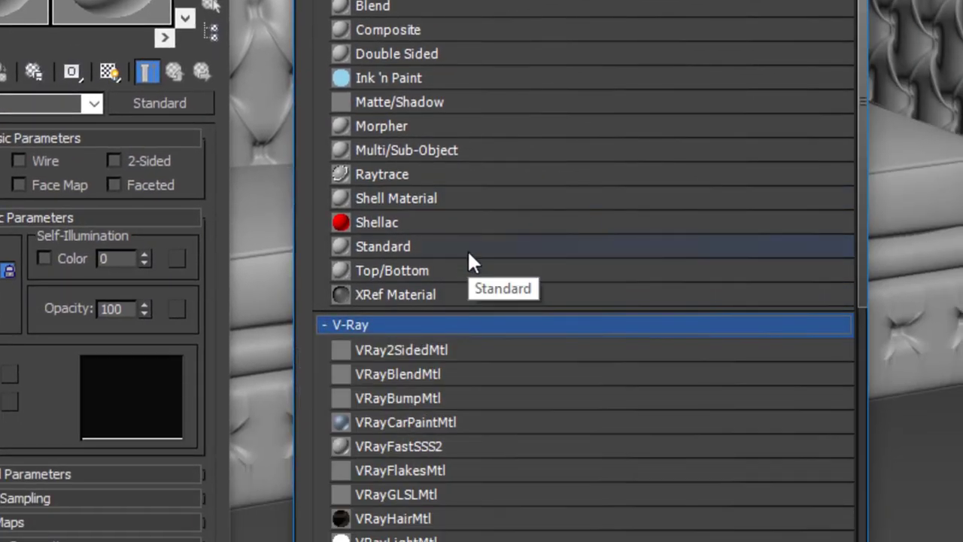
{"action": "scroll", "coordinate": [469, 254], "scroll_direction": "down", "scroll_amount": 5}
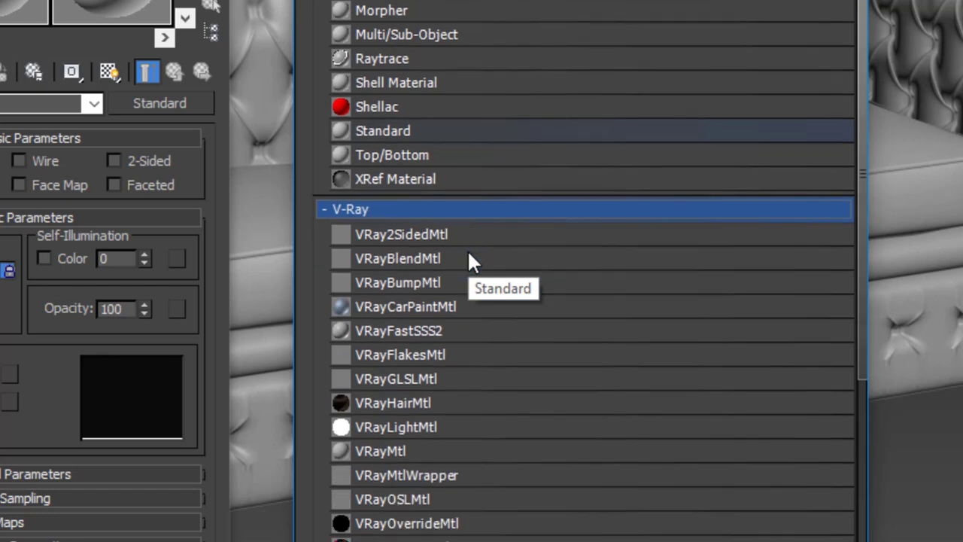
{"action": "scroll", "coordinate": [469, 254], "scroll_direction": "down", "scroll_amount": 2}
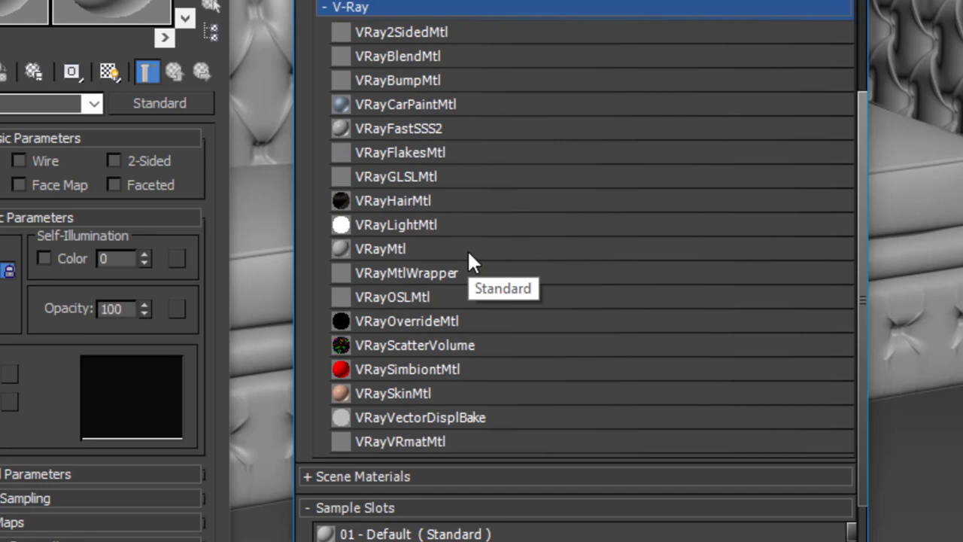
{"action": "left_click", "coordinate": [467, 249]}
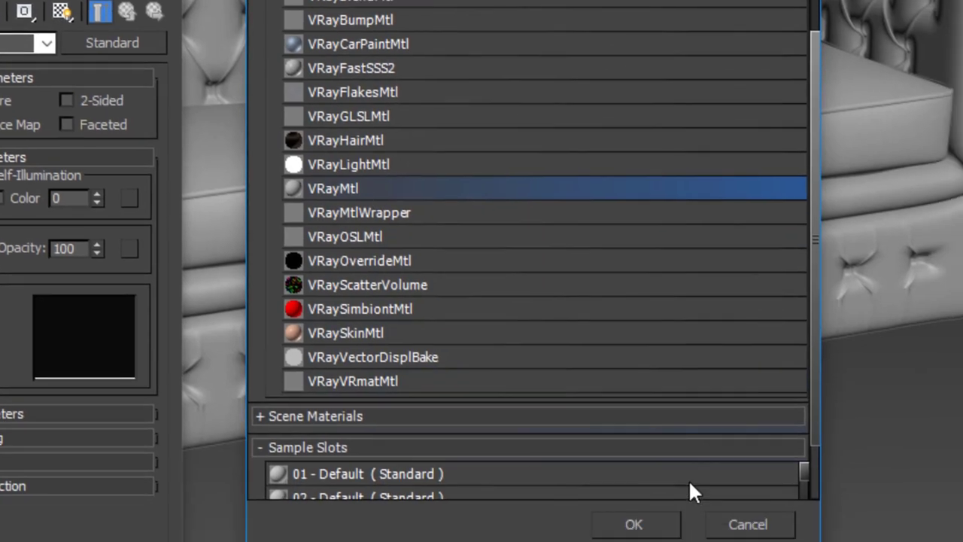
{"action": "left_click", "coordinate": [634, 524]}
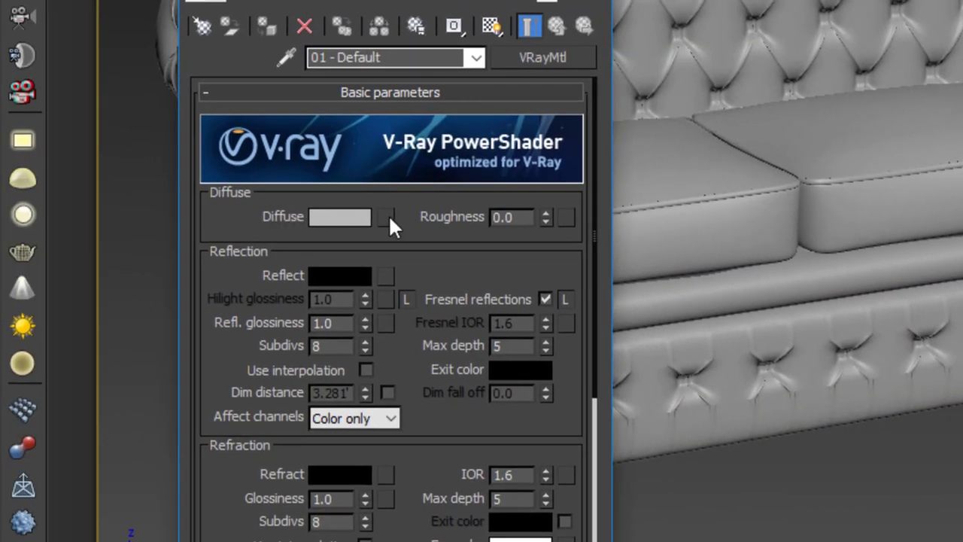
Step: Load the Leather Texture image from the Desktop as the diffuse Bitmap map and open an enlarged preview of the material sample
{"action": "left_click", "coordinate": [387, 218]}
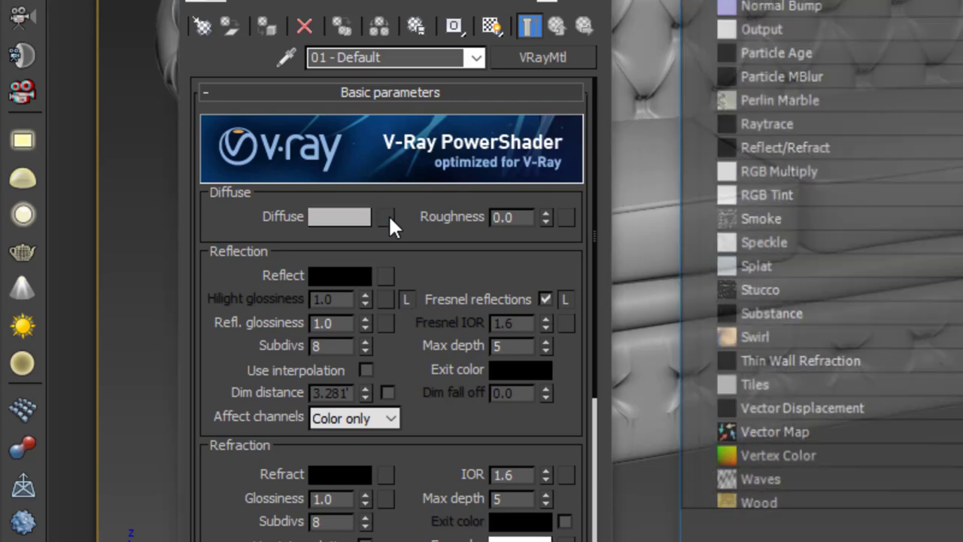
{"action": "scroll", "coordinate": [594, 372], "scroll_direction": "up", "scroll_amount": 2}
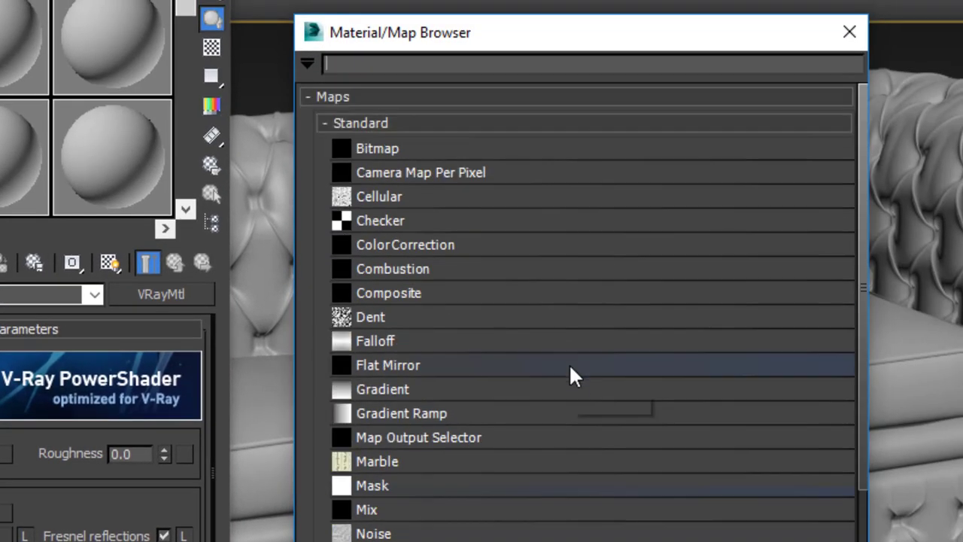
{"action": "double_click", "coordinate": [387, 148]}
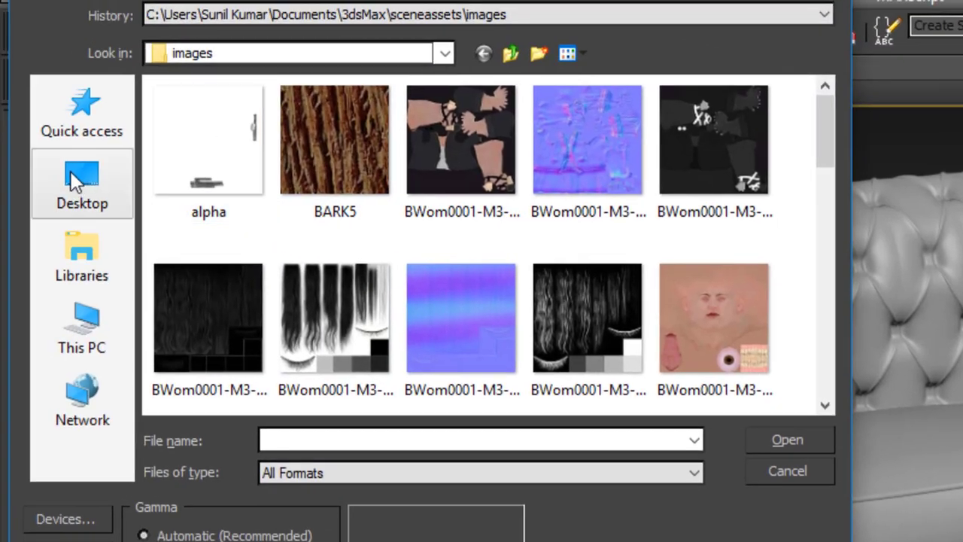
{"action": "left_click", "coordinate": [69, 171]}
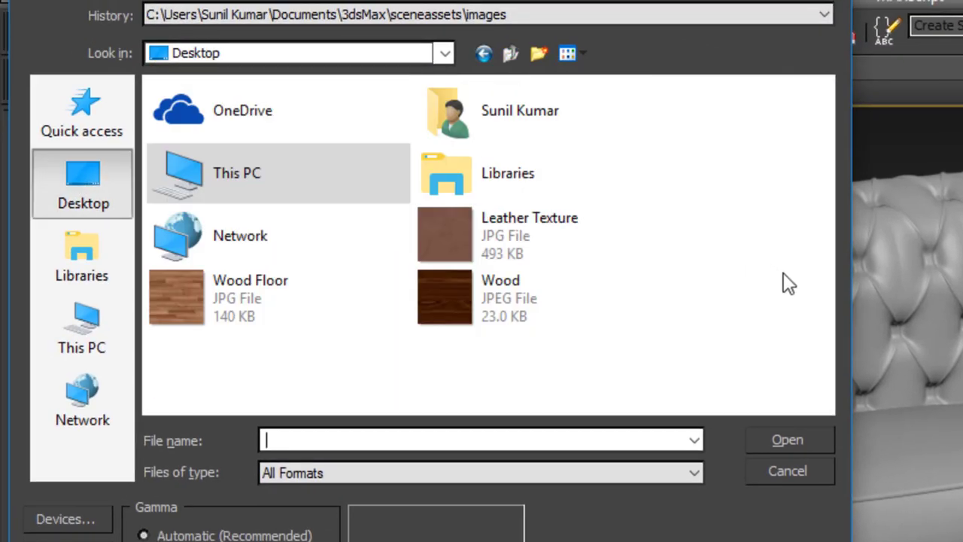
{"action": "left_click", "coordinate": [593, 317]}
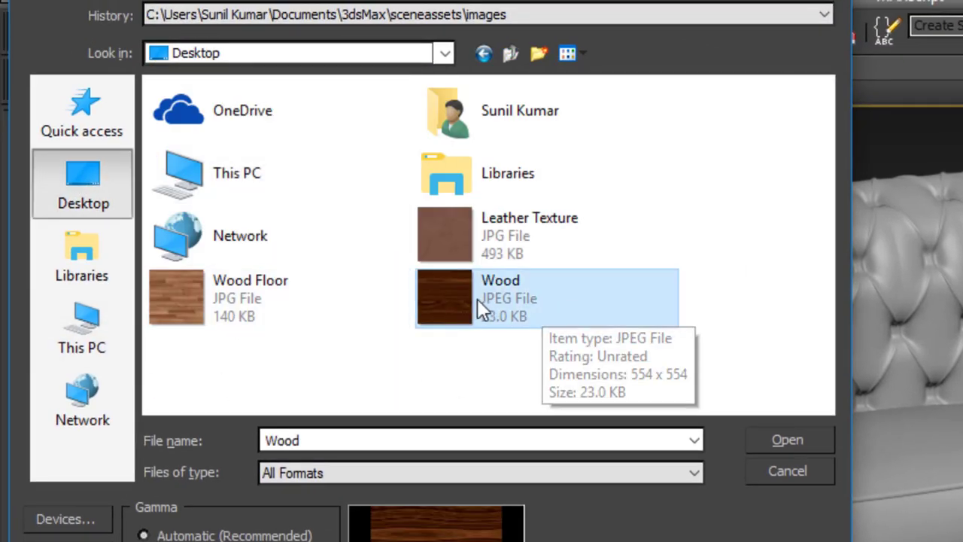
{"action": "left_click", "coordinate": [516, 226]}
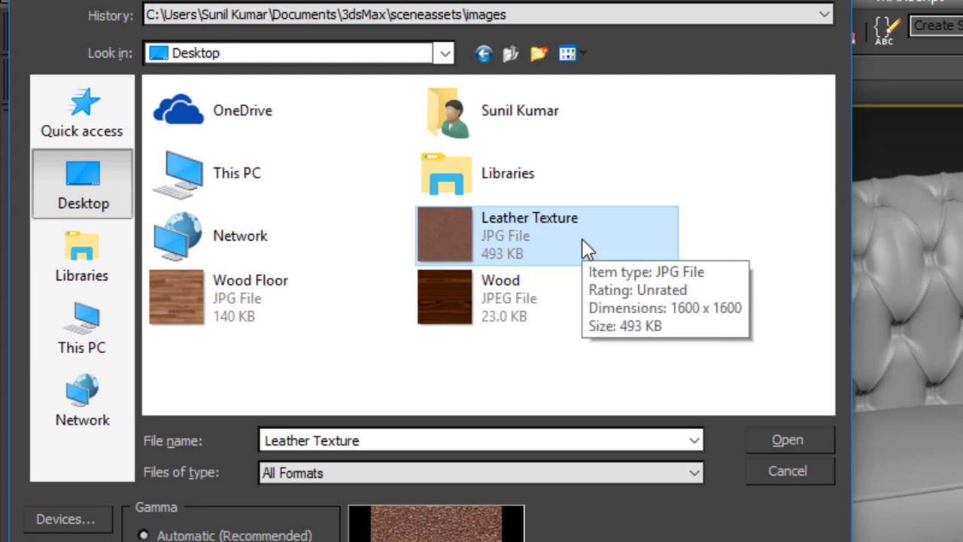
{"action": "left_click", "coordinate": [800, 439]}
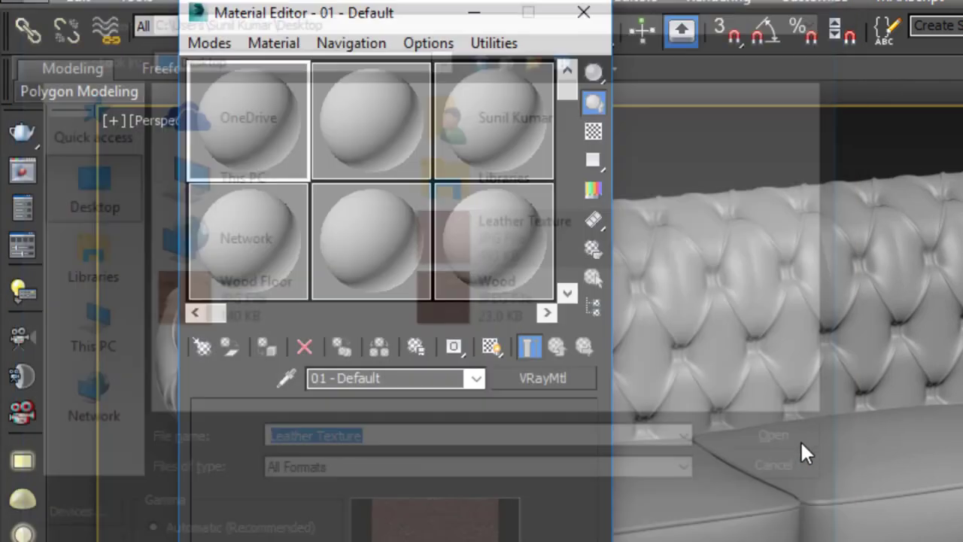
{"action": "double_click", "coordinate": [247, 131]}
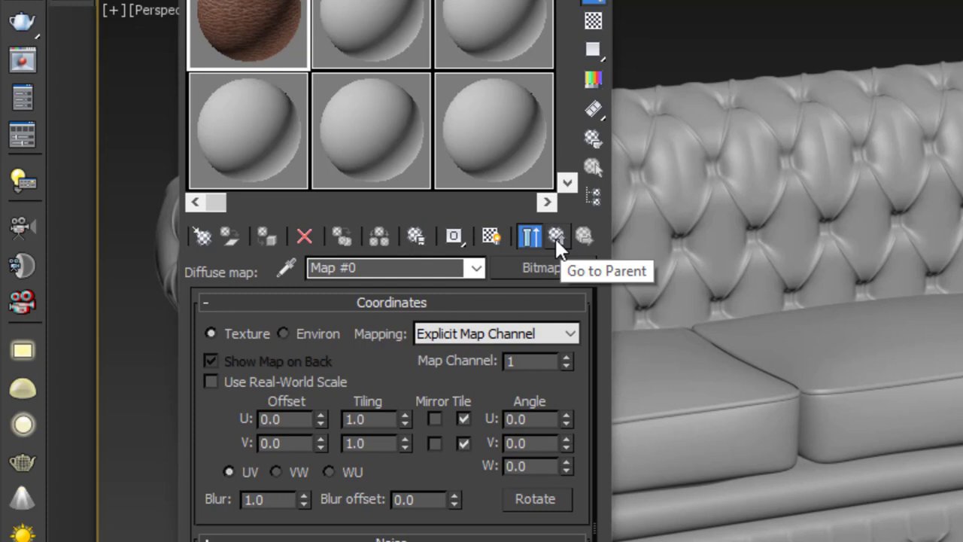
{"action": "left_click", "coordinate": [555, 237]}
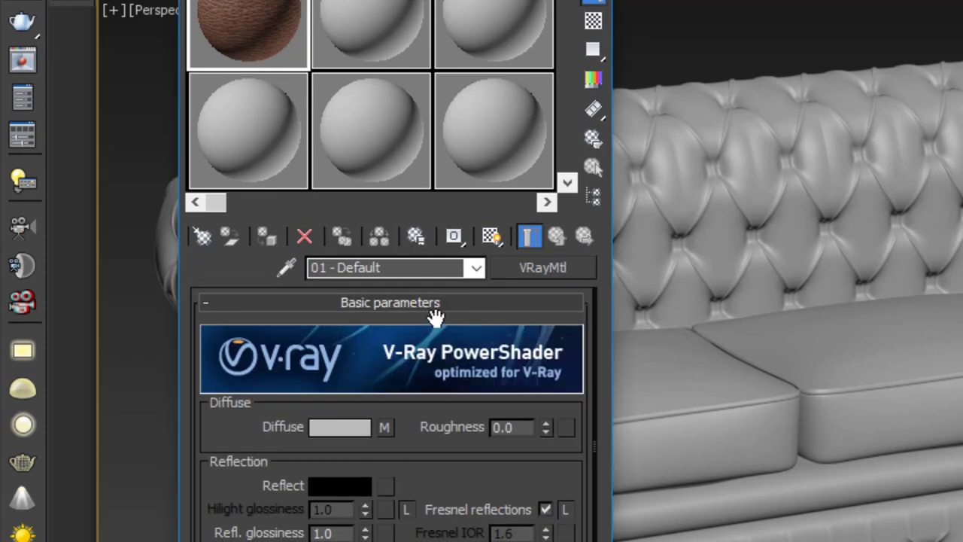
Step: Set the reflection colour's Value to 75 and the reflection glossiness to 0.75
{"action": "left_click_drag", "start_coordinate": [423, 458], "coordinate": [404, 355]}
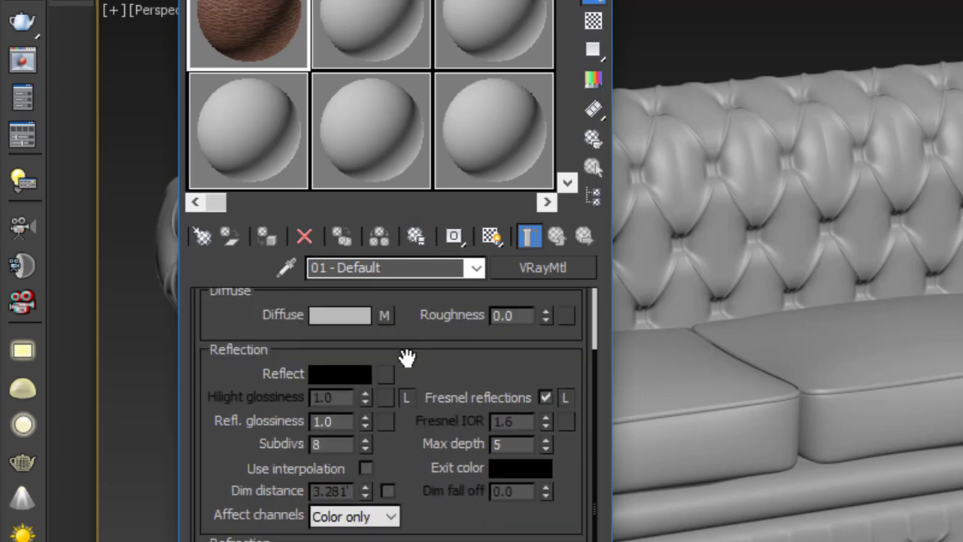
{"action": "left_click", "coordinate": [343, 372]}
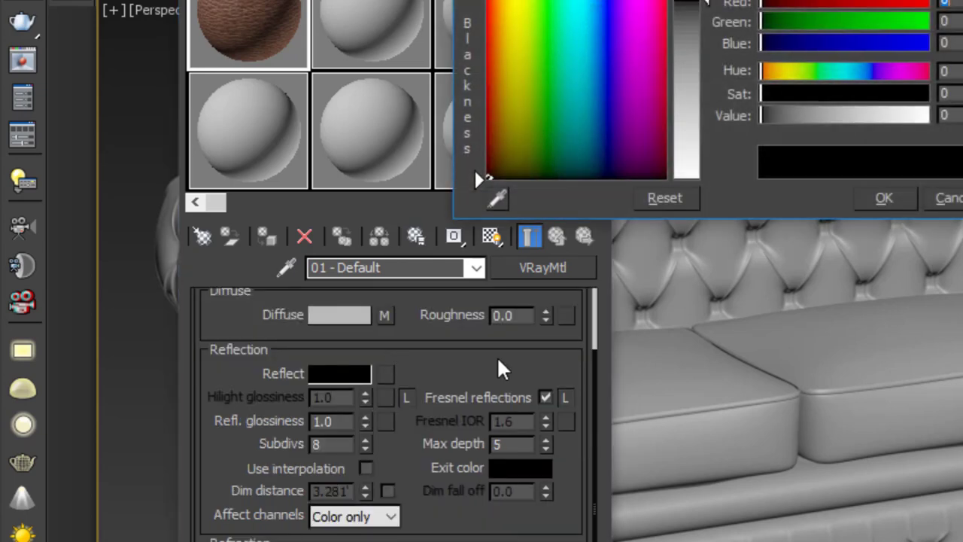
{"action": "type", "text": "75"}
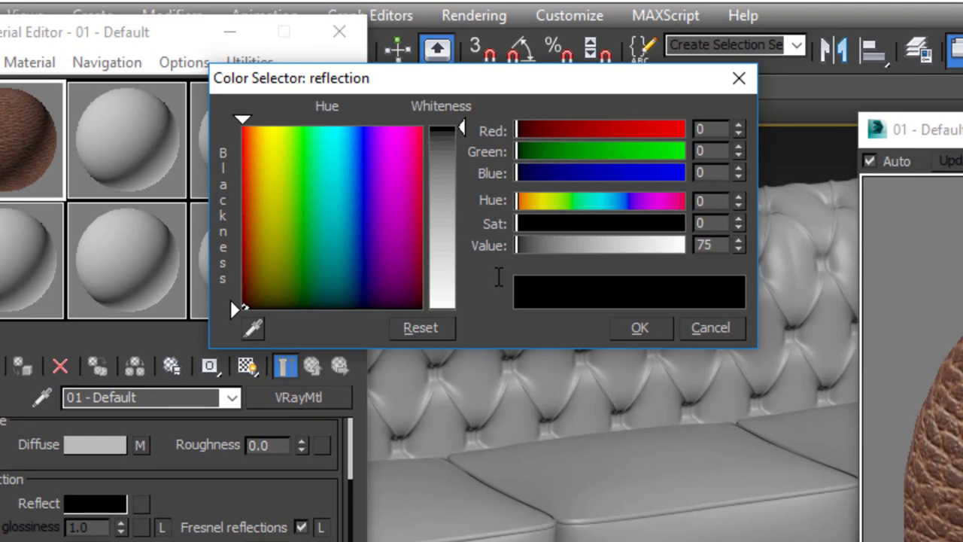
{"action": "key", "text": "Return"}
{"action": "left_click", "coordinate": [646, 330]}
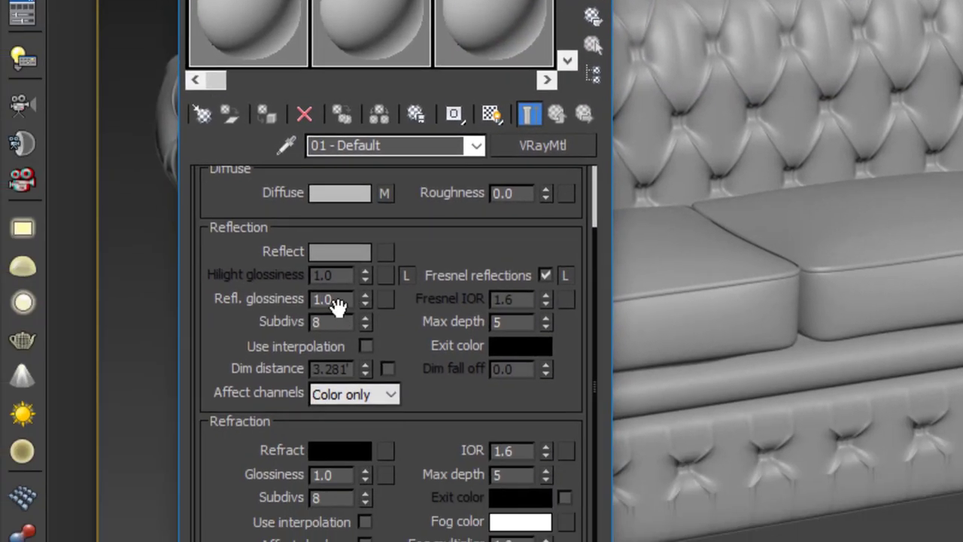
{"action": "left_click_drag", "start_coordinate": [340, 303], "coordinate": [226, 301]}
{"action": "type", "text": "0.75"}
{"action": "key", "text": "Return"}
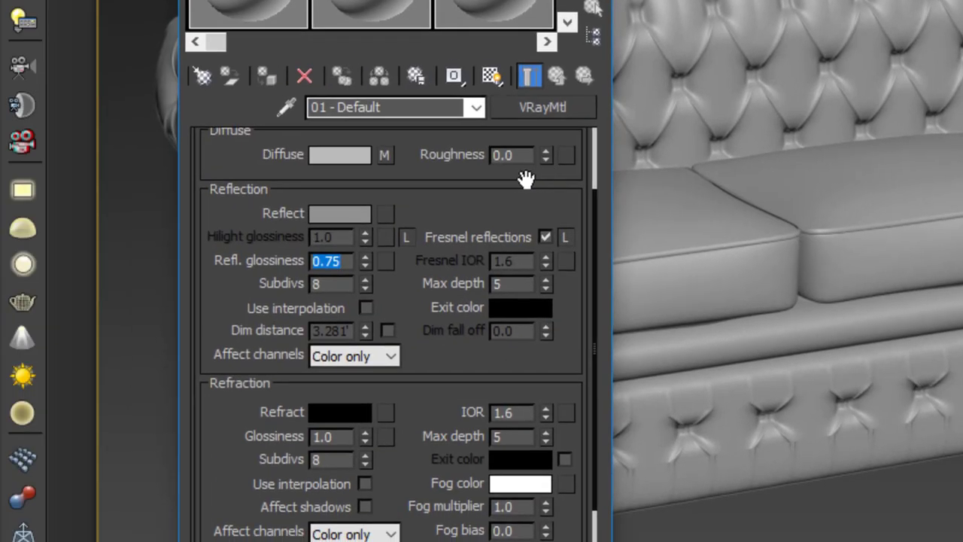
Step: Duplicate the diffuse Leather Texture map into the material's Bump slot using the Copy method
{"action": "left_click_drag", "start_coordinate": [520, 178], "coordinate": [520, 289]}
{"action": "left_click", "coordinate": [431, 143]}
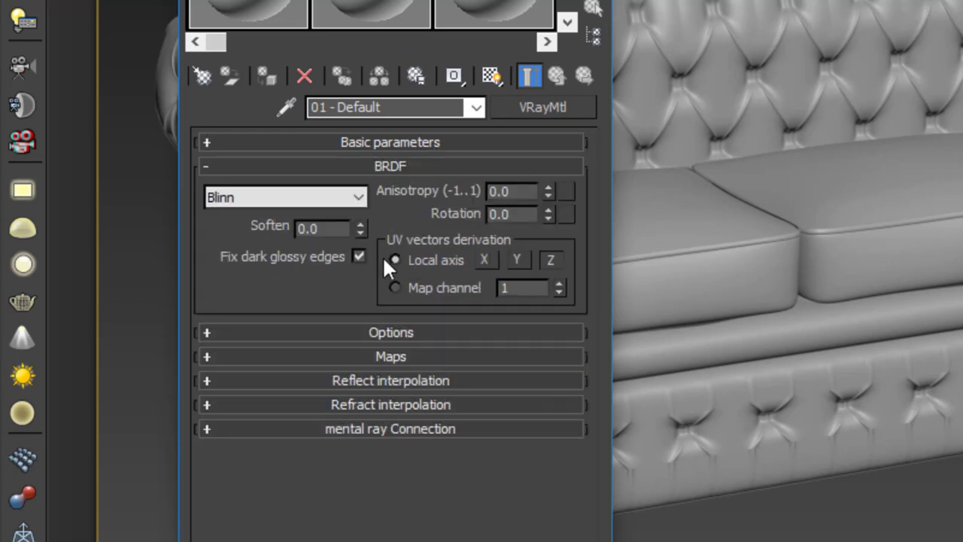
{"action": "left_click", "coordinate": [404, 357]}
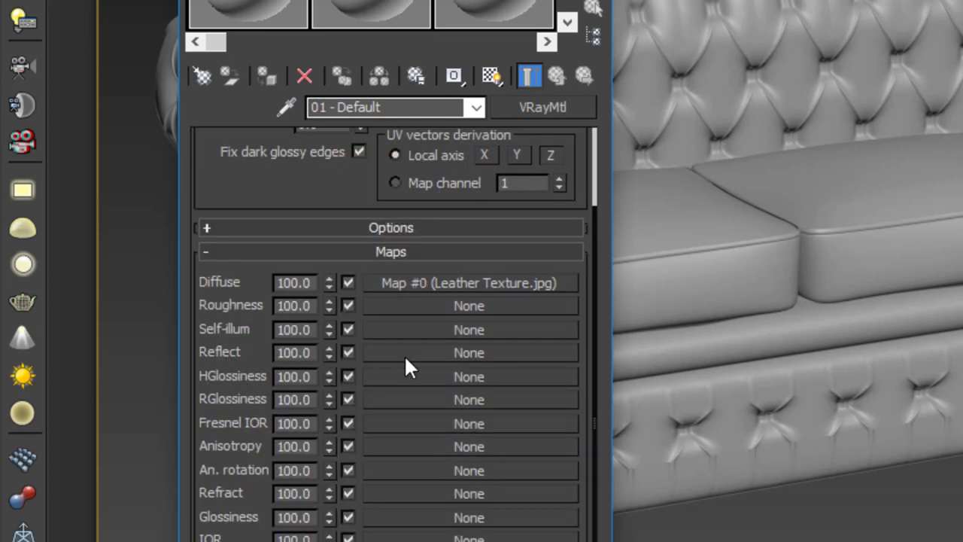
{"action": "left_click", "coordinate": [497, 286]}
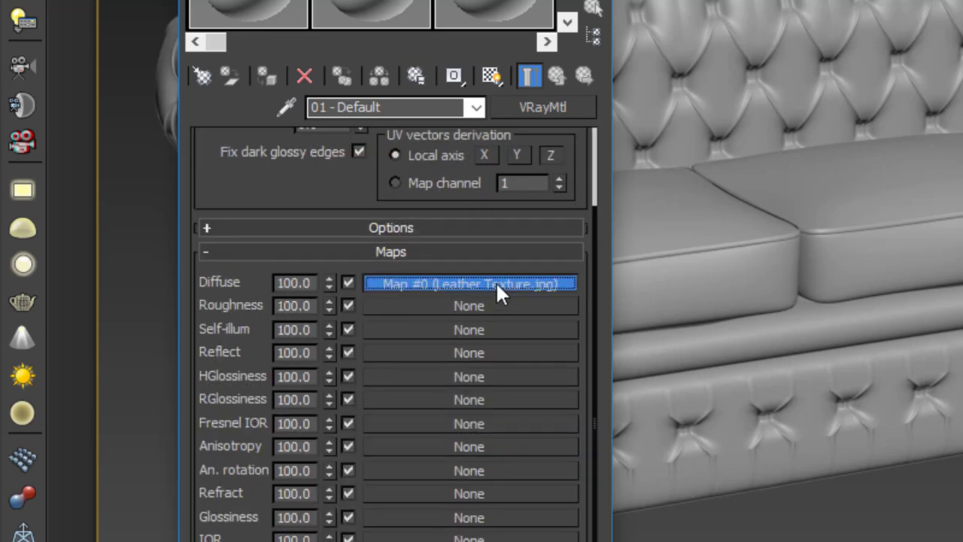
{"action": "left_click_drag", "start_coordinate": [496, 281], "coordinate": [380, 541]}
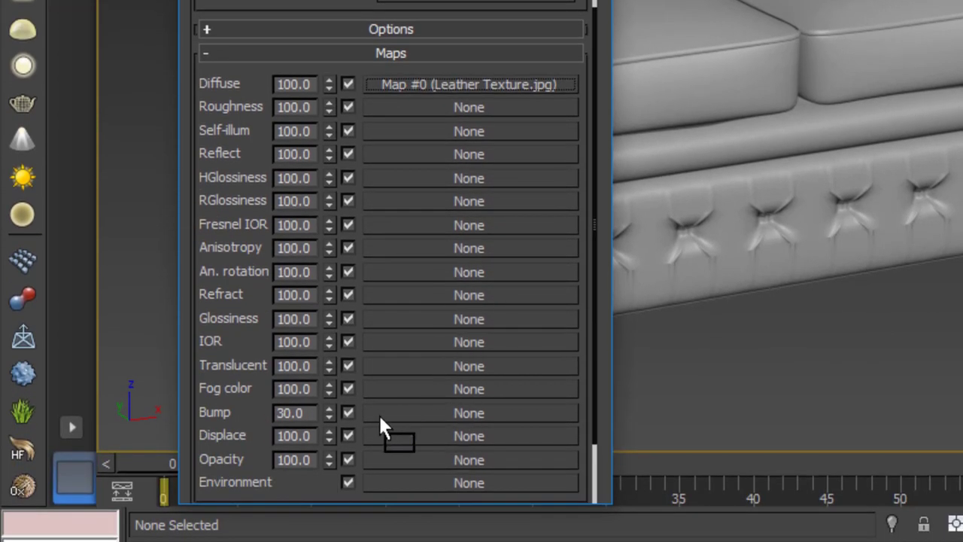
{"action": "left_click_drag", "start_coordinate": [381, 421], "coordinate": [472, 414]}
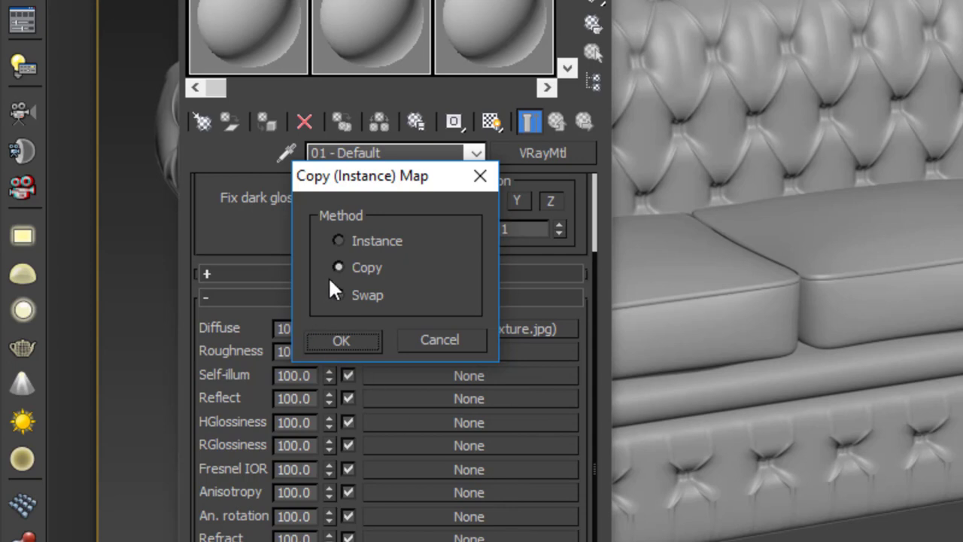
{"action": "left_click", "coordinate": [350, 338]}
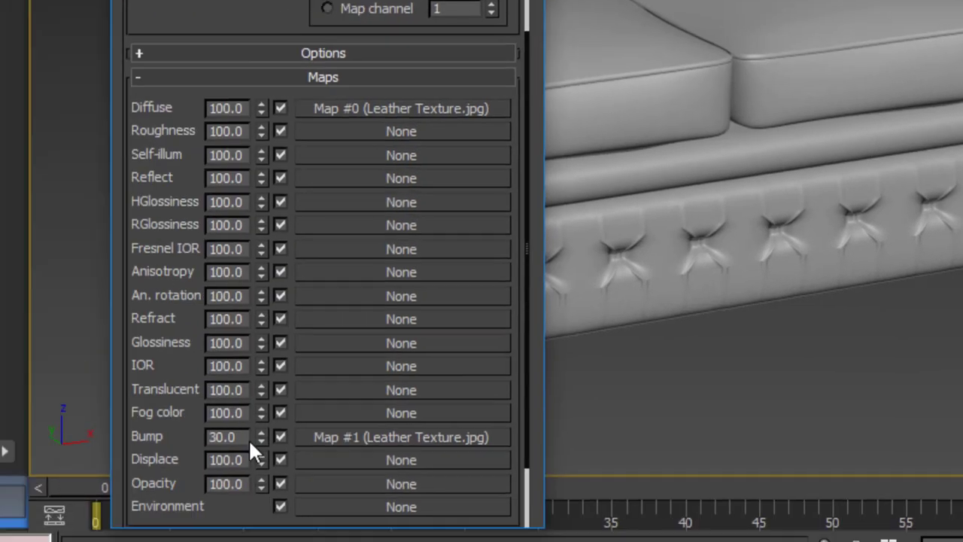
{"action": "left_click_drag", "start_coordinate": [274, 428], "coordinate": [165, 433]}
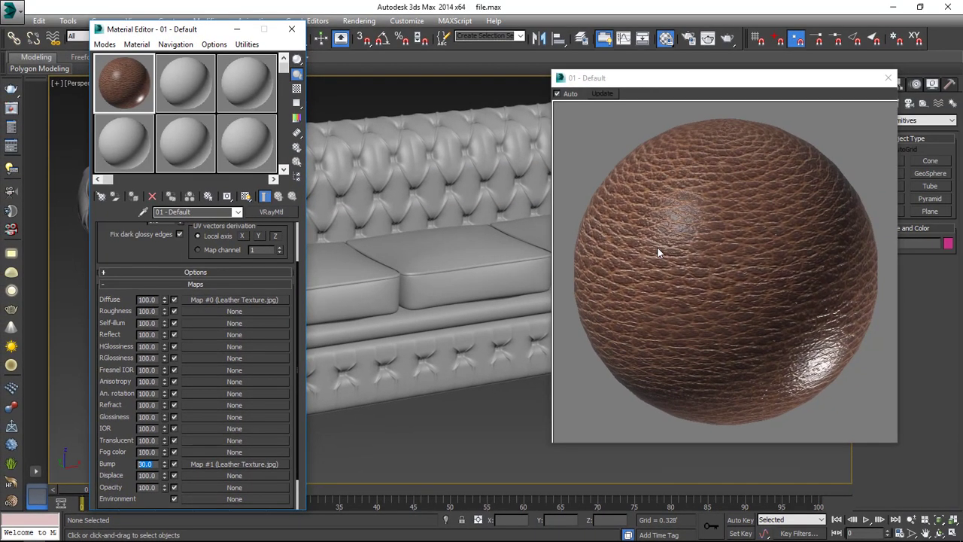
Step: Close the enlarged material preview and expand the material's Basic parameters again
{"action": "left_click_drag", "start_coordinate": [169, 253], "coordinate": [171, 304]}
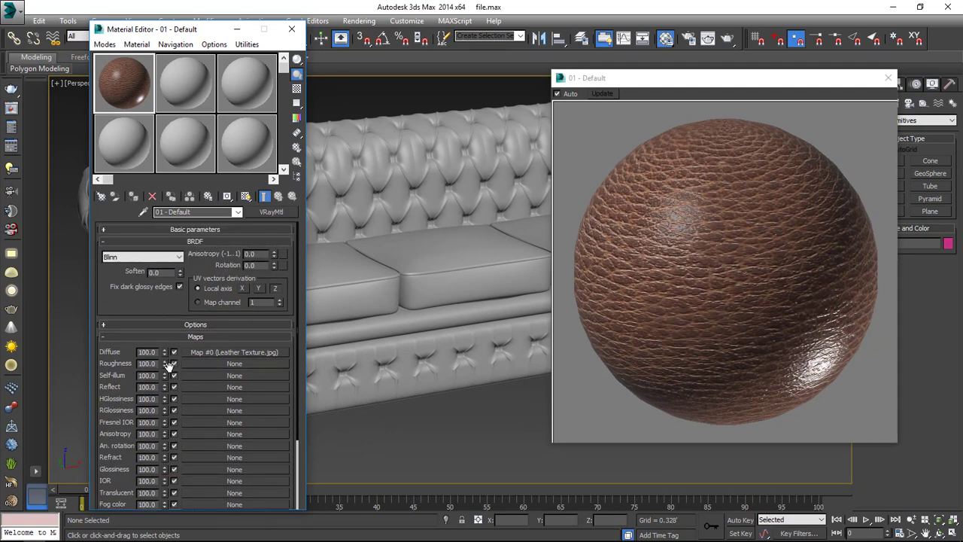
{"action": "left_click", "coordinate": [889, 78]}
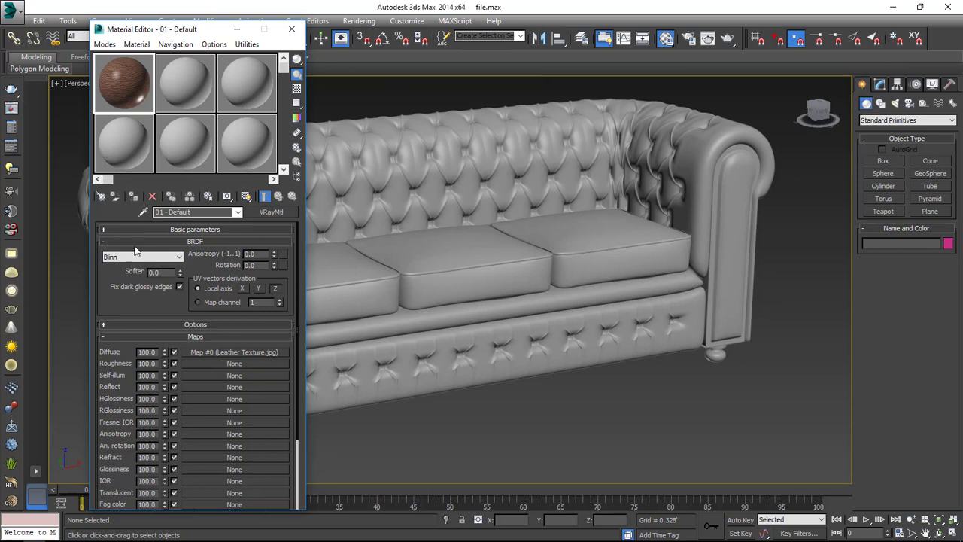
{"action": "left_click", "coordinate": [208, 230]}
Step: Select all parts of the sofa, assign the leather material to them and show its texture in the viewport
{"action": "scroll", "coordinate": [575, 224], "scroll_direction": "down", "scroll_amount": 6}
{"action": "scroll", "coordinate": [657, 200], "scroll_direction": "up", "scroll_amount": 2}
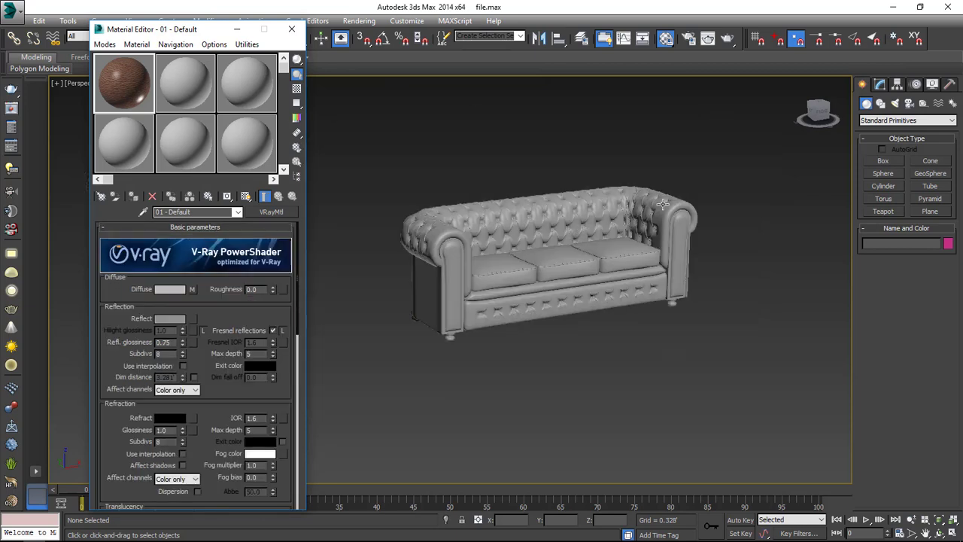
{"action": "left_click_drag", "start_coordinate": [752, 142], "coordinate": [368, 374]}
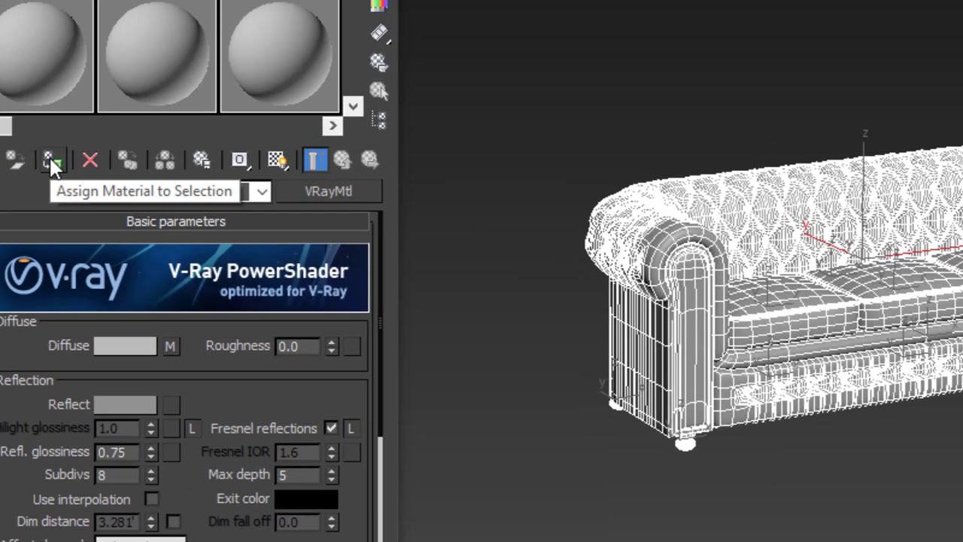
{"action": "left_click", "coordinate": [51, 159]}
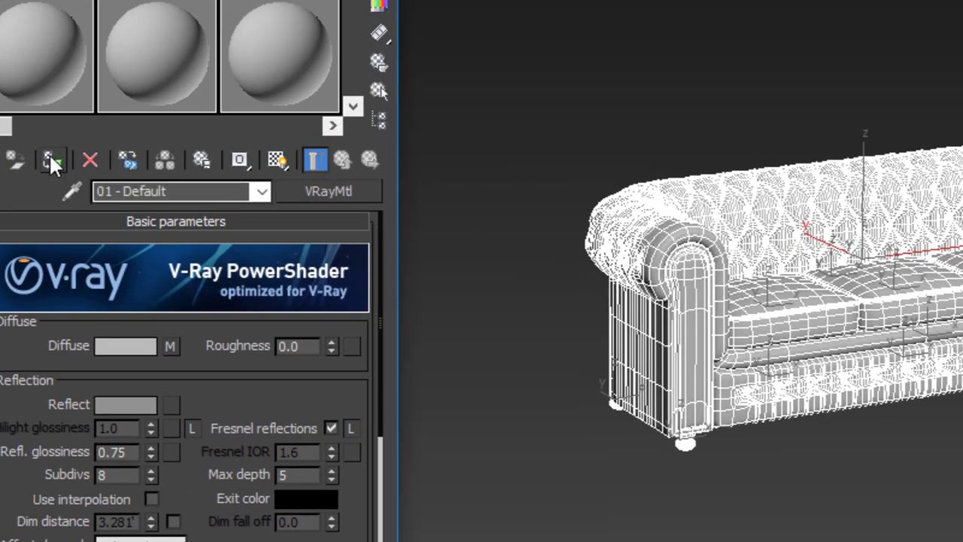
{"action": "left_click", "coordinate": [277, 160]}
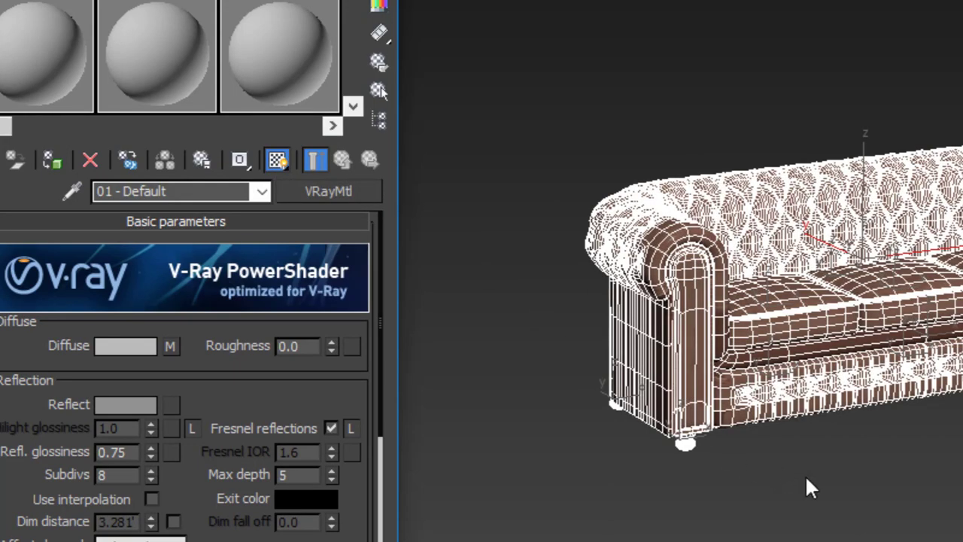
Step: Examine how the leather texture lies on the sofa's armrest, tufted backrest, seat cushions and base
{"action": "scroll", "coordinate": [600, 218], "scroll_direction": "up", "scroll_amount": 10}
{"action": "scroll", "coordinate": [600, 221], "scroll_direction": "up", "scroll_amount": 4}
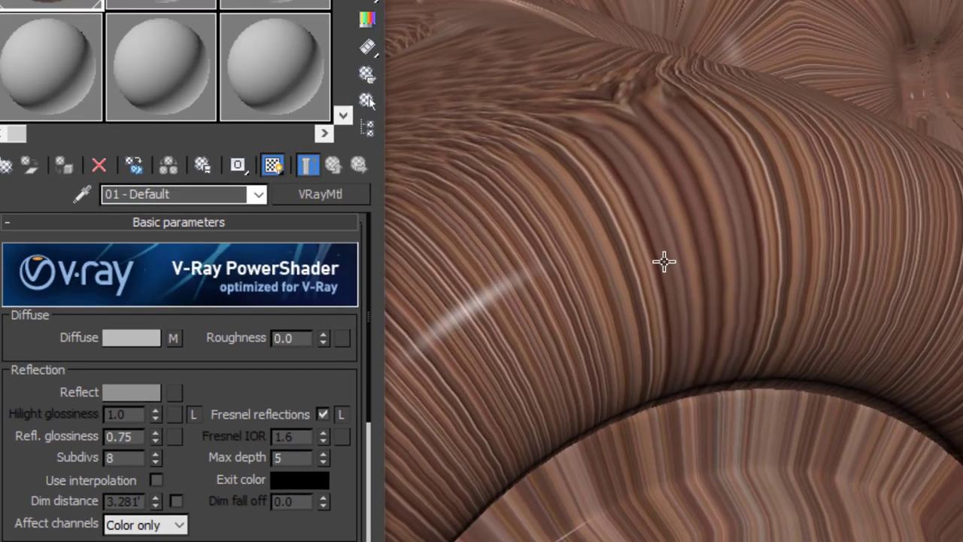
{"action": "scroll", "coordinate": [710, 258], "scroll_direction": "down", "scroll_amount": 4}
{"action": "scroll", "coordinate": [496, 151], "scroll_direction": "up", "scroll_amount": 3}
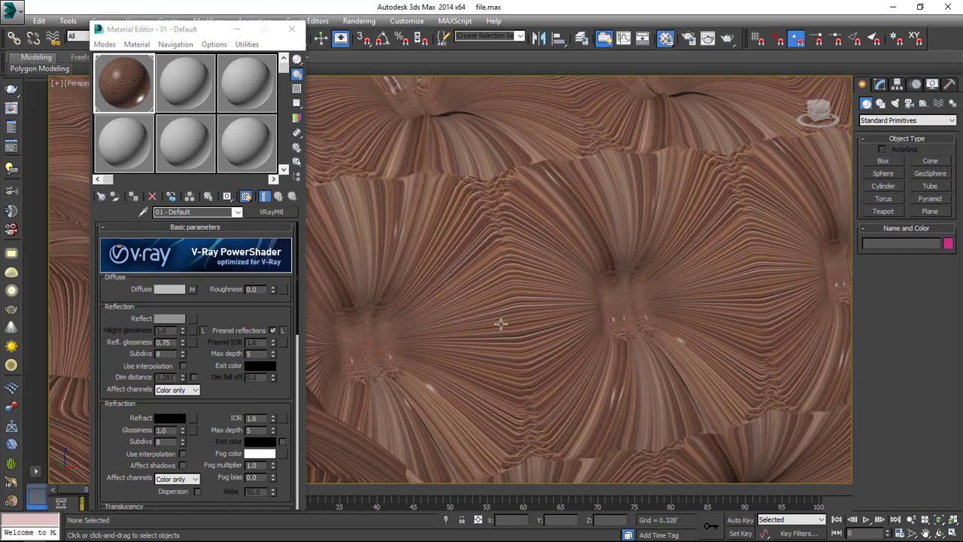
{"action": "scroll", "coordinate": [504, 320], "scroll_direction": "down", "scroll_amount": 6}
{"action": "scroll", "coordinate": [581, 181], "scroll_direction": "up", "scroll_amount": 8}
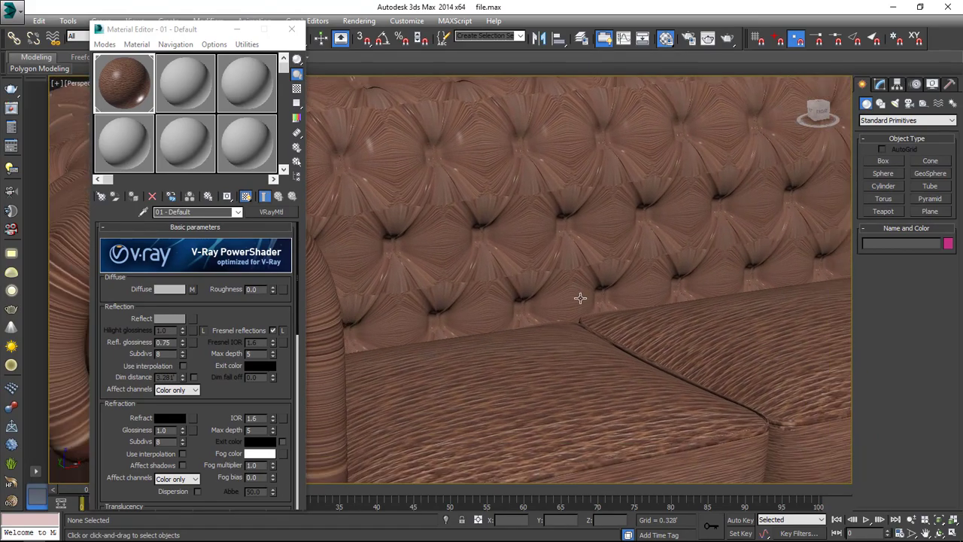
{"action": "middle_click_drag", "start_coordinate": [657, 298], "coordinate": [356, 253]}
{"action": "scroll", "coordinate": [637, 301], "scroll_direction": "down", "scroll_amount": 10}
{"action": "scroll", "coordinate": [608, 273], "scroll_direction": "up", "scroll_amount": 5}
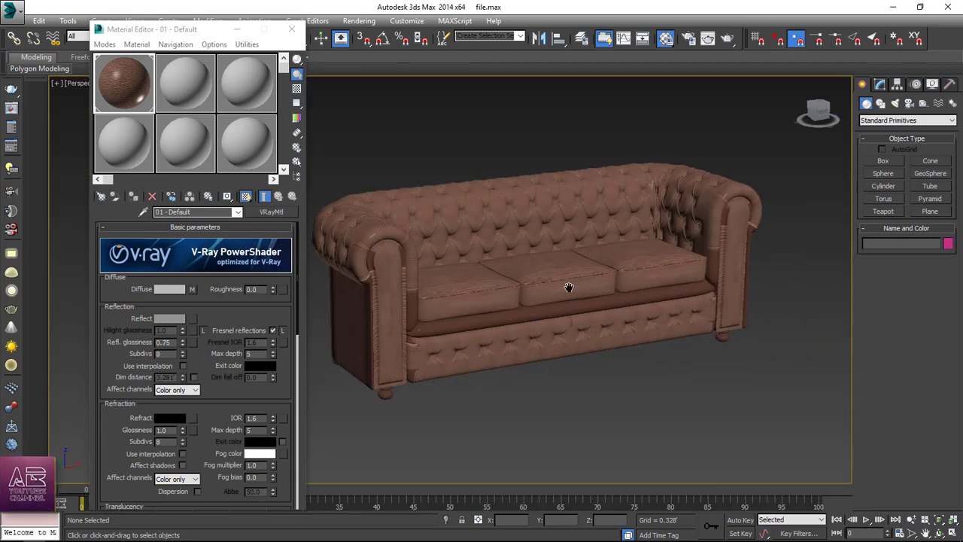
{"action": "scroll", "coordinate": [474, 337], "scroll_direction": "up", "scroll_amount": 5}
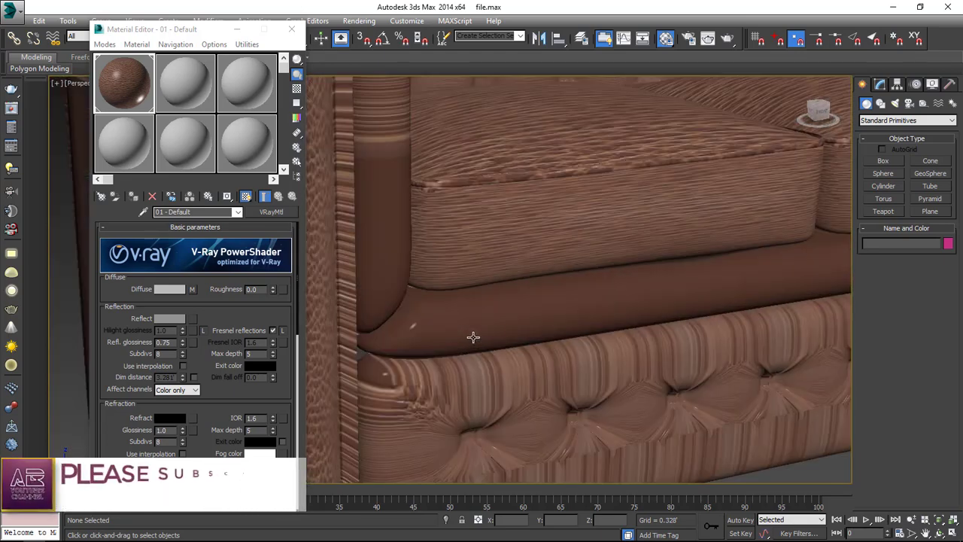
{"action": "scroll", "coordinate": [430, 316], "scroll_direction": "down", "scroll_amount": 5}
{"action": "scroll", "coordinate": [437, 319], "scroll_direction": "down", "scroll_amount": 4}
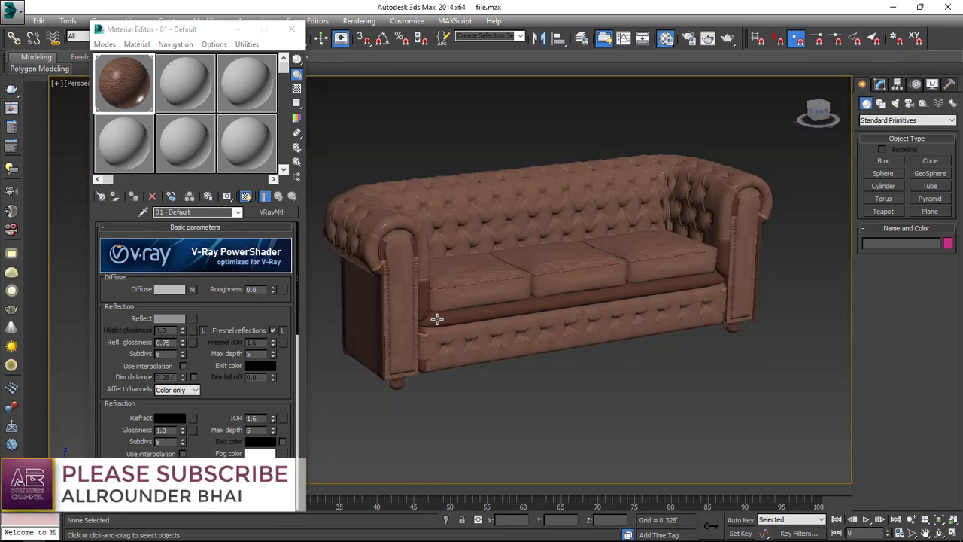
{"action": "scroll", "coordinate": [436, 319], "scroll_direction": "down", "scroll_amount": 2}
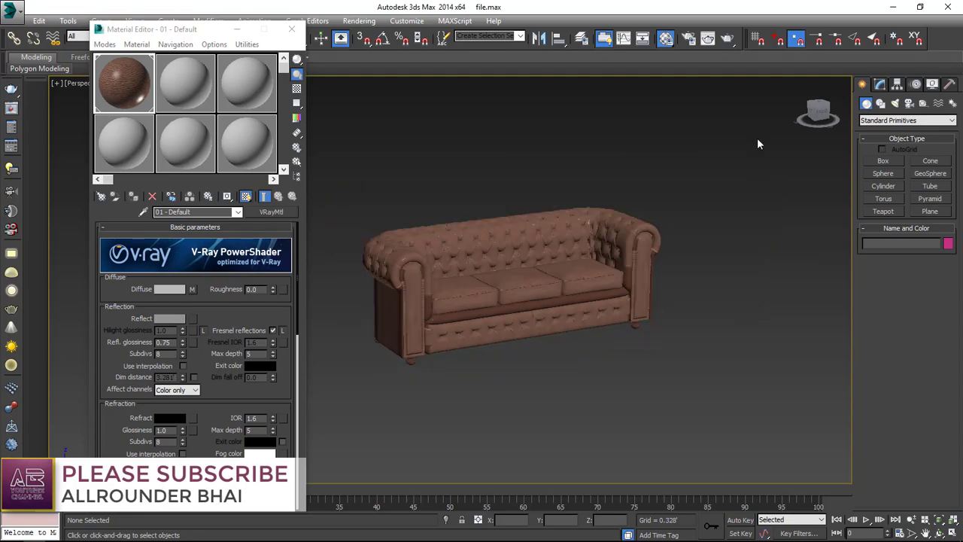
Step: Select the whole sofa and add a UVW Map modifier with Box mapping
{"action": "left_click_drag", "start_coordinate": [382, 408], "coordinate": [335, 433]}
{"action": "key", "text": "z"}
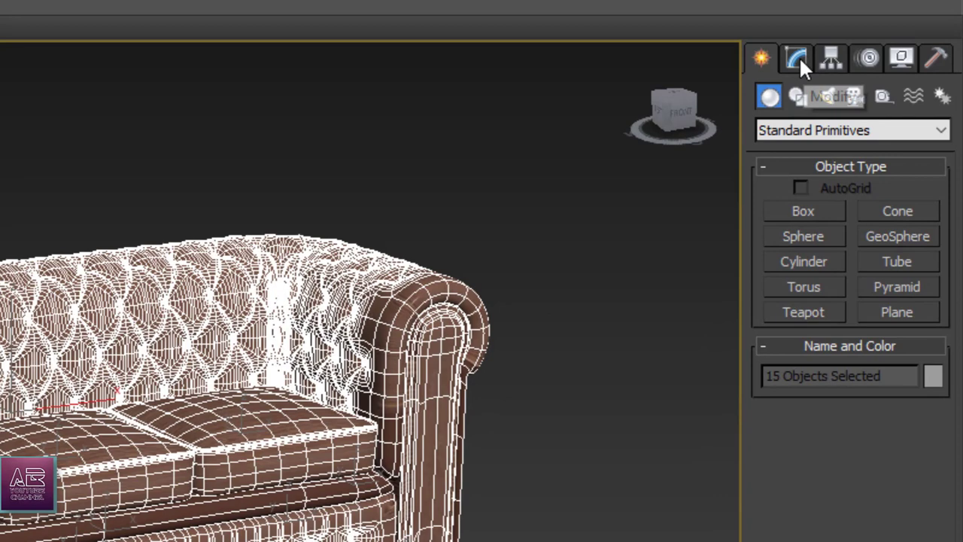
{"action": "left_click", "coordinate": [881, 85]}
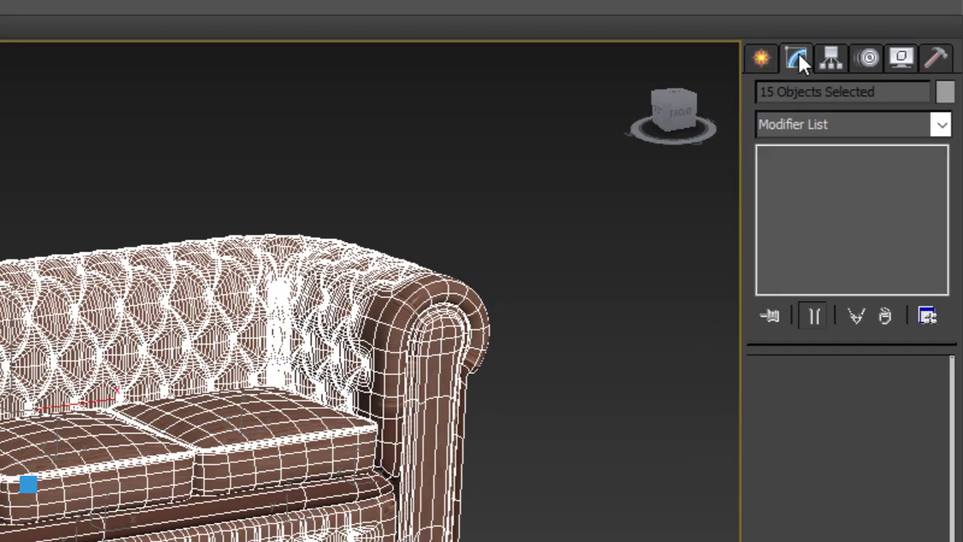
{"action": "left_click", "coordinate": [943, 125]}
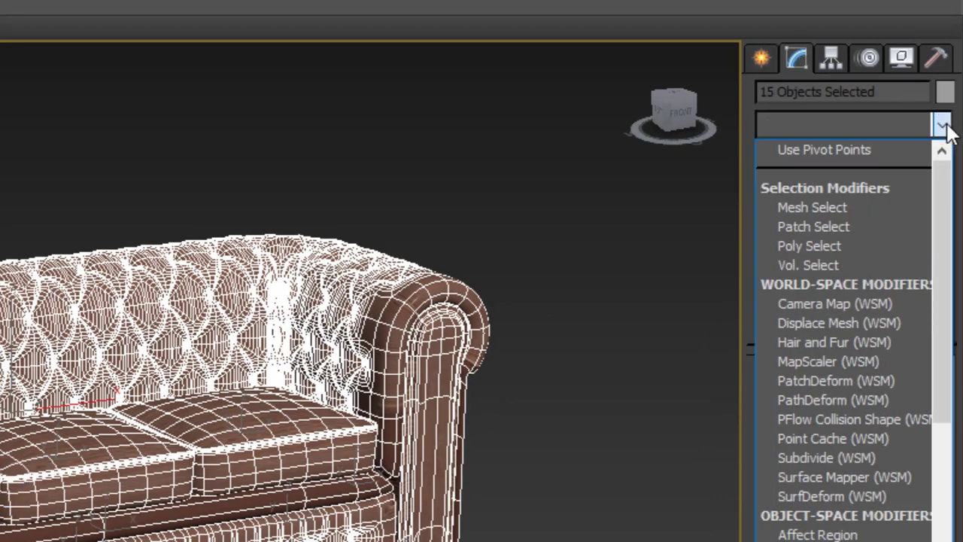
{"action": "key", "text": "u"}
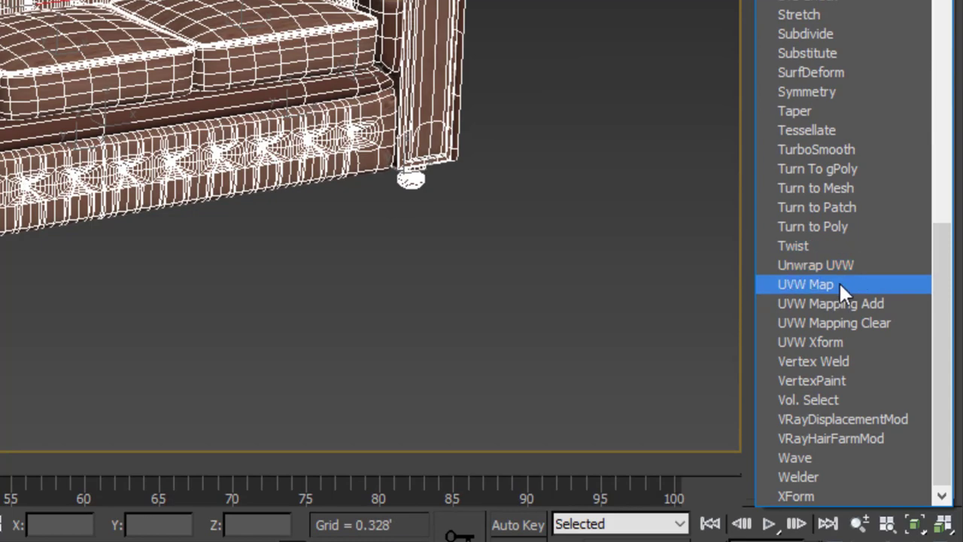
{"action": "left_click", "coordinate": [839, 285]}
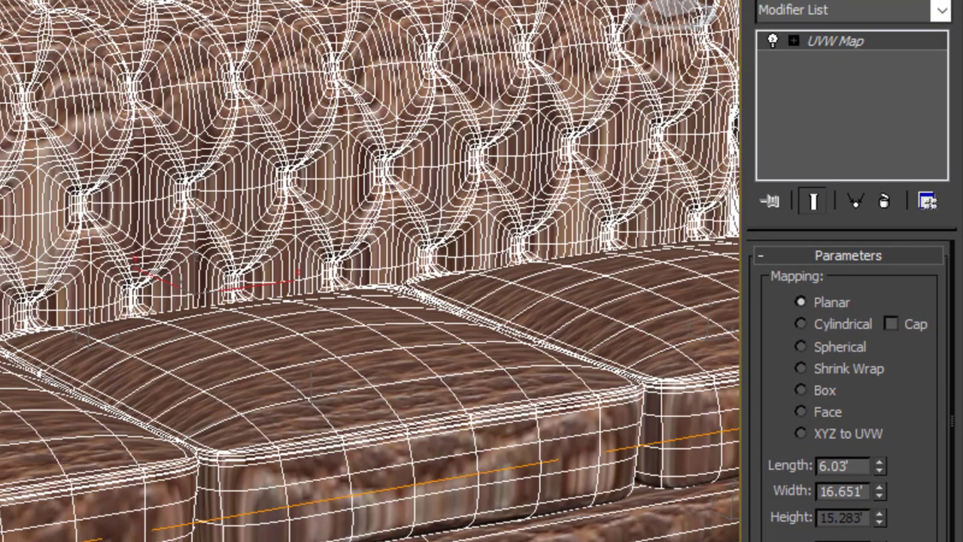
{"action": "left_click", "coordinate": [816, 389]}
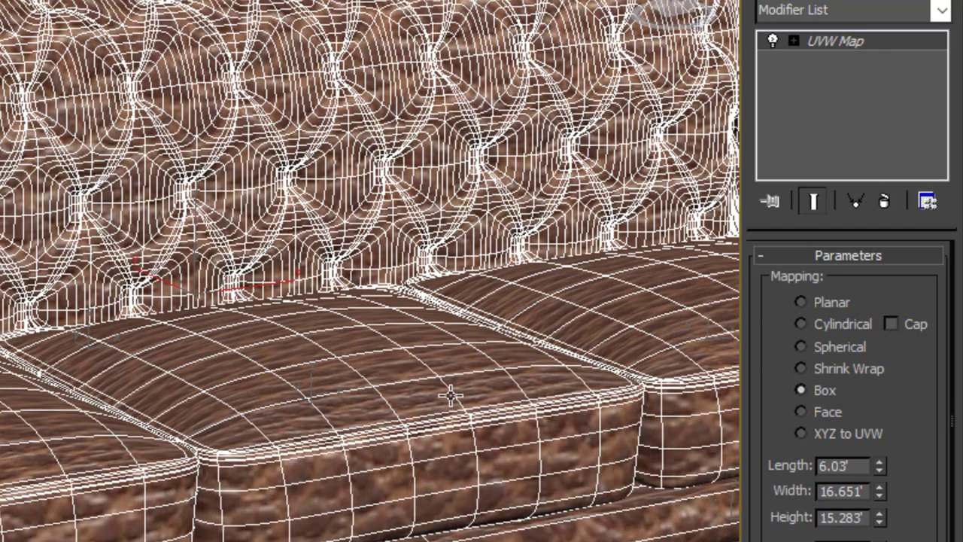
Step: Set the UVW Map's Length, Width and Height to 2' each
{"action": "scroll", "coordinate": [578, 413], "scroll_direction": "down", "scroll_amount": 5}
{"action": "scroll", "coordinate": [525, 416], "scroll_direction": "up", "scroll_amount": 6}
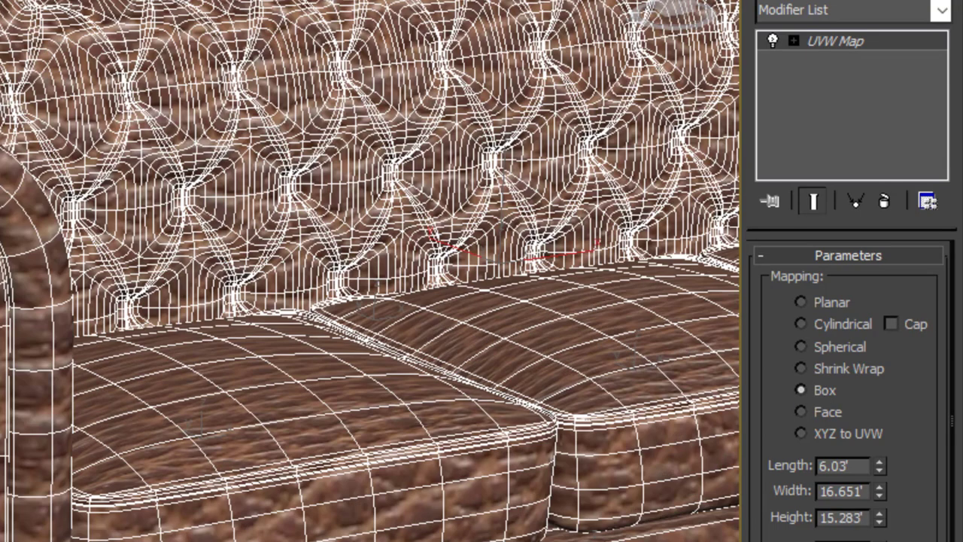
{"action": "double_click", "coordinate": [865, 466]}
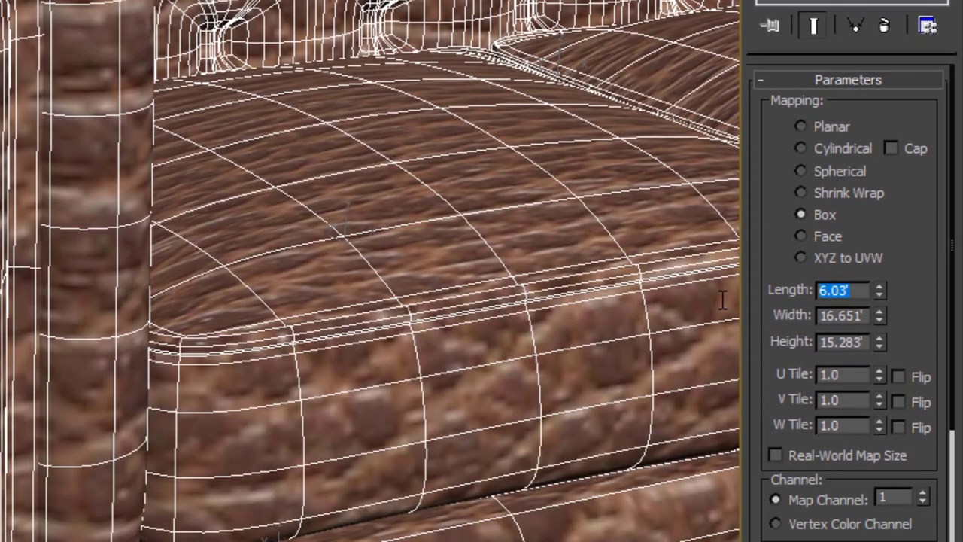
{"action": "type", "text": "2"}
{"action": "key", "text": "Tab"}
{"action": "type", "text": "2"}
{"action": "key", "text": "Tab"}
{"action": "type", "text": "2"}
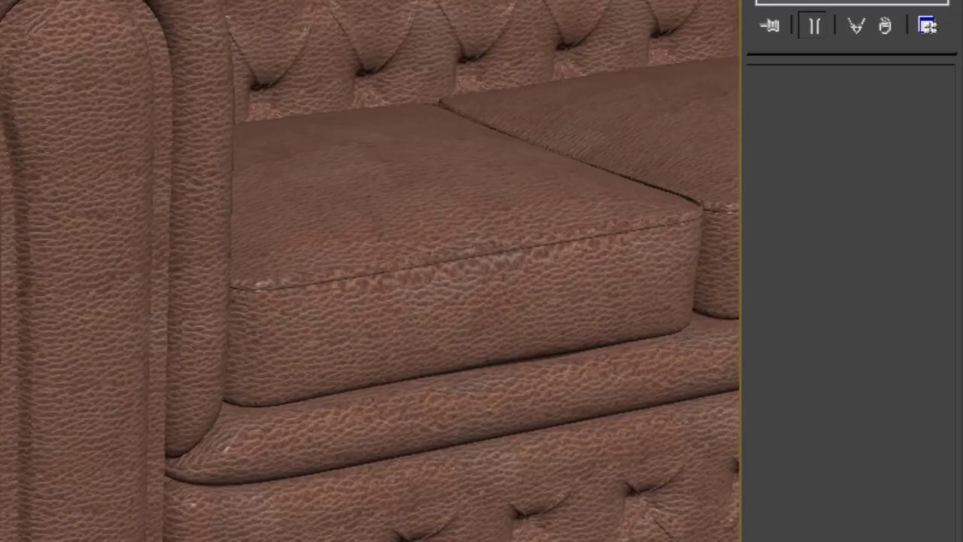
Step: Select the front panels of both sofa armrests
{"action": "middle_click_drag", "start_coordinate": [271, 128], "coordinate": [231, 163]}
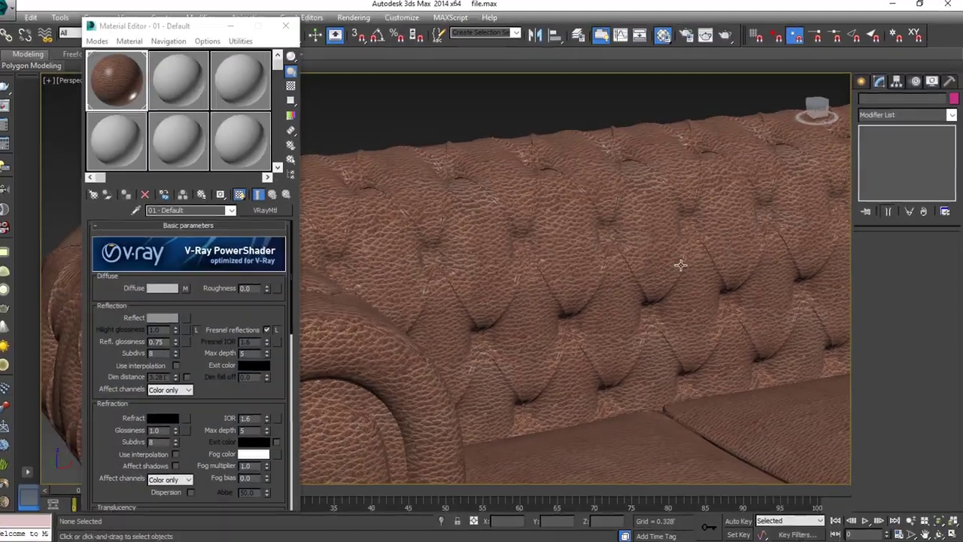
{"action": "mouse_move", "coordinate": [680, 265]}
{"action": "middle_mouse_down", "text": "alt"}
{"action": "mouse_move", "coordinate": [595, 265]}
{"action": "mouse_move", "coordinate": [679, 260]}
{"action": "mouse_move", "coordinate": [684, 271]}
{"action": "middle_mouse_up", "text": "alt"}
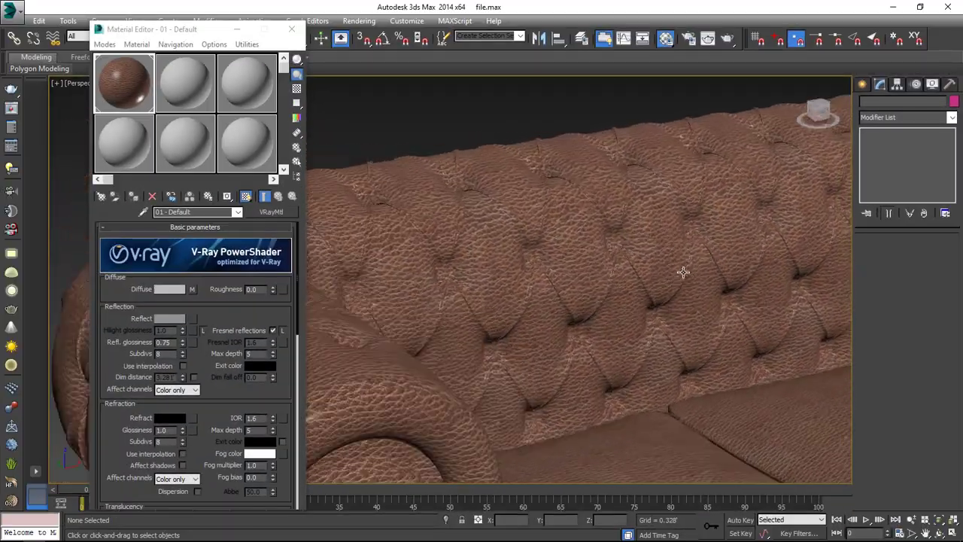
{"action": "scroll", "coordinate": [683, 272], "scroll_direction": "down", "scroll_amount": 10}
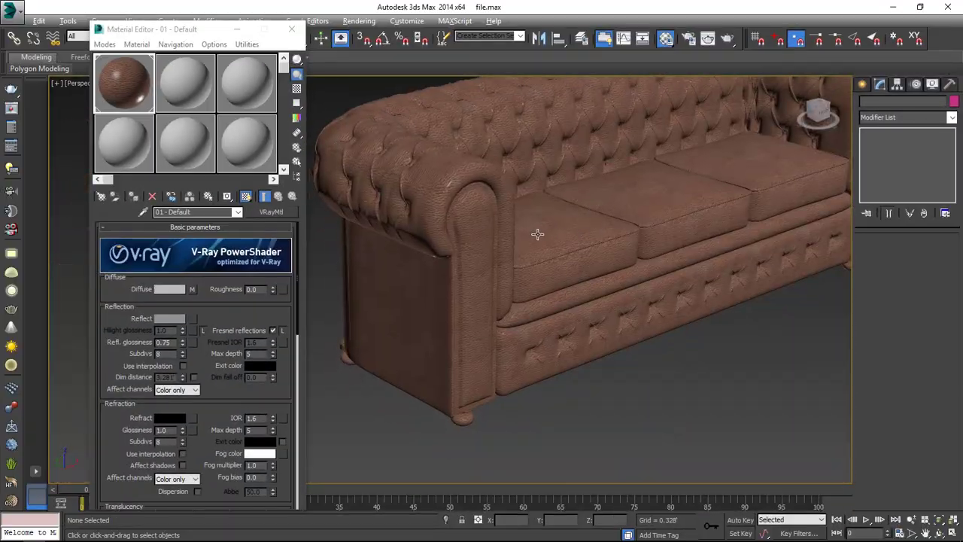
{"action": "left_click_drag", "start_coordinate": [538, 234], "coordinate": [496, 229], "text": "alt"}
{"action": "left_click", "coordinate": [438, 222]}
{"action": "middle_click_drag", "start_coordinate": [760, 216], "coordinate": [700, 224]}
{"action": "scroll", "coordinate": [705, 185], "scroll_direction": "up", "scroll_amount": 3}
{"action": "left_click", "coordinate": [705, 186], "text": "ctrl"}
{"action": "scroll", "coordinate": [707, 194], "scroll_direction": "down", "scroll_amount": 3}
Step: Add all the sofa's feet to the armrest panel selection using the Front view, and return to the full Perspective view
{"action": "middle_click_drag", "start_coordinate": [507, 344], "coordinate": [508, 307], "text": "alt"}
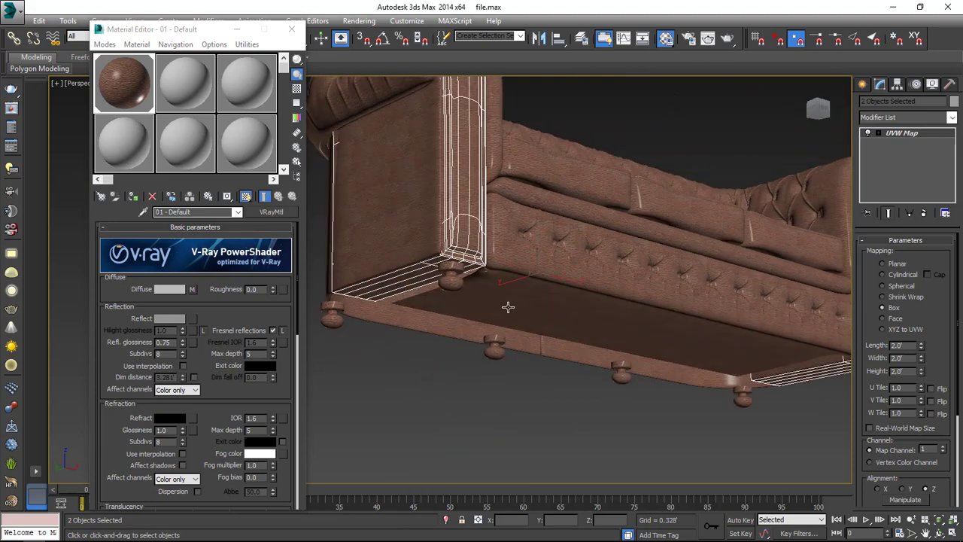
{"action": "middle_click_drag", "start_coordinate": [630, 259], "coordinate": [577, 282], "text": "alt"}
{"action": "scroll", "coordinate": [512, 279], "scroll_direction": "up", "scroll_amount": 3}
{"action": "scroll", "coordinate": [468, 273], "scroll_direction": "up", "scroll_amount": 3}
{"action": "scroll", "coordinate": [467, 274], "scroll_direction": "down", "scroll_amount": 5}
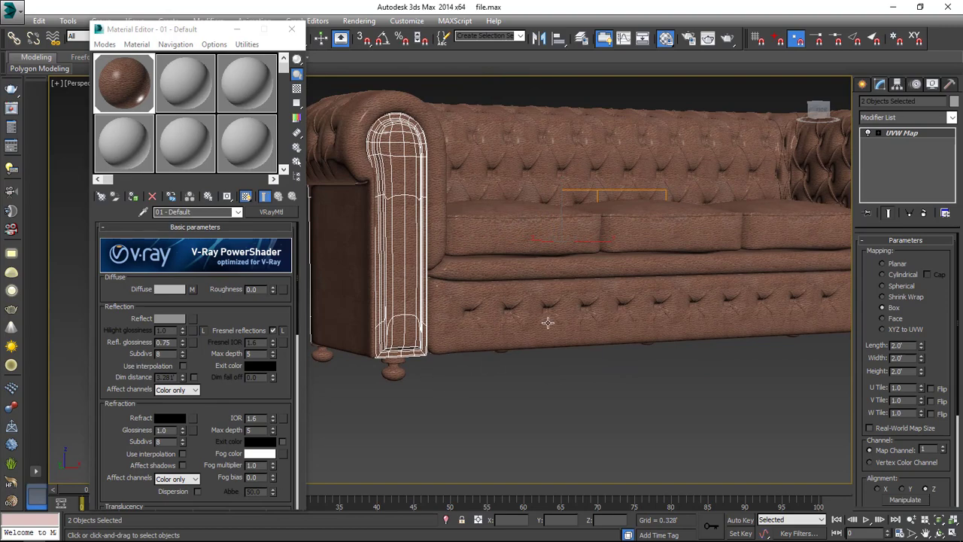
{"action": "key", "text": "alt+w"}
{"action": "middle_click", "coordinate": [673, 187]}
{"action": "key", "text": "alt+w"}
{"action": "scroll", "coordinate": [565, 254], "scroll_direction": "down", "scroll_amount": 5}
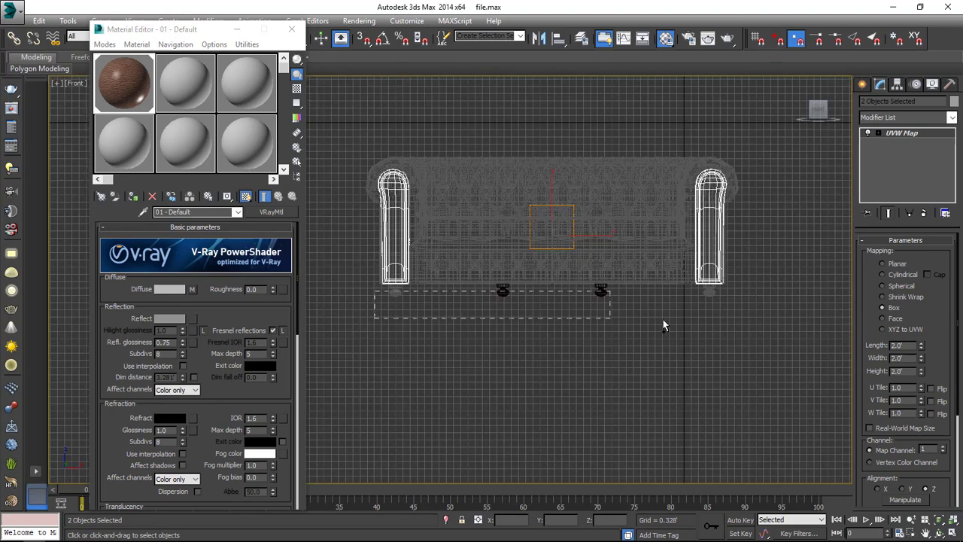
{"action": "left_click_drag", "start_coordinate": [663, 325], "coordinate": [738, 316]}
{"action": "key", "text": "alt+w"}
{"action": "middle_click", "coordinate": [732, 394]}
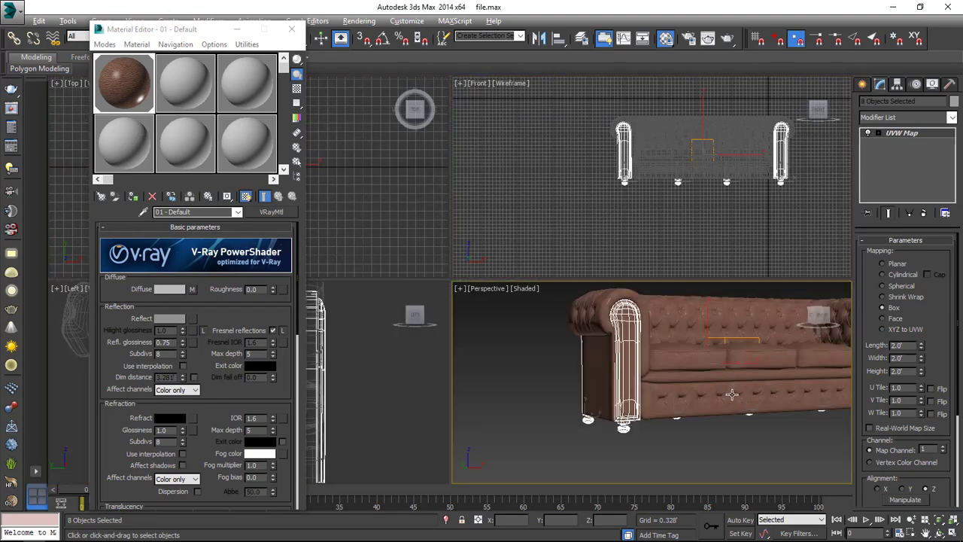
{"action": "key", "text": "alt+w"}
Step: Change the second sample material, 02 - Default, to the VRayMtl type
{"action": "middle_click_drag", "start_coordinate": [598, 307], "coordinate": [608, 329], "text": "alt"}
{"action": "left_click", "coordinate": [192, 80]}
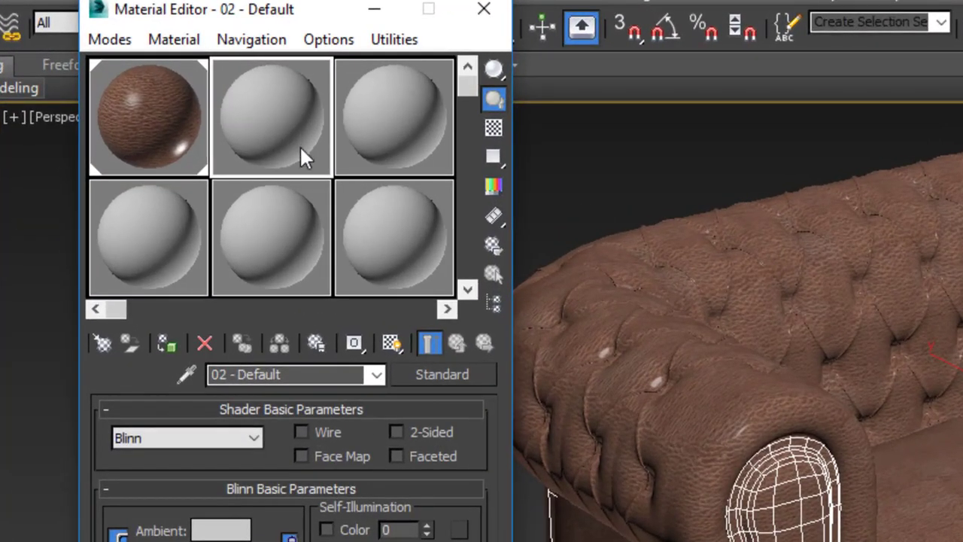
{"action": "left_click", "coordinate": [450, 374]}
{"action": "scroll", "coordinate": [624, 260], "scroll_direction": "down", "scroll_amount": 3}
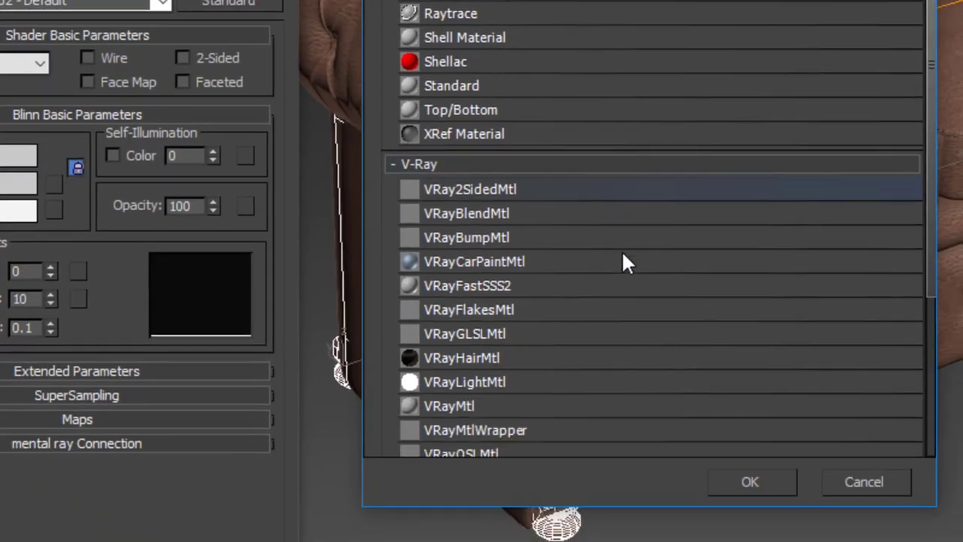
{"action": "left_click", "coordinate": [460, 233]}
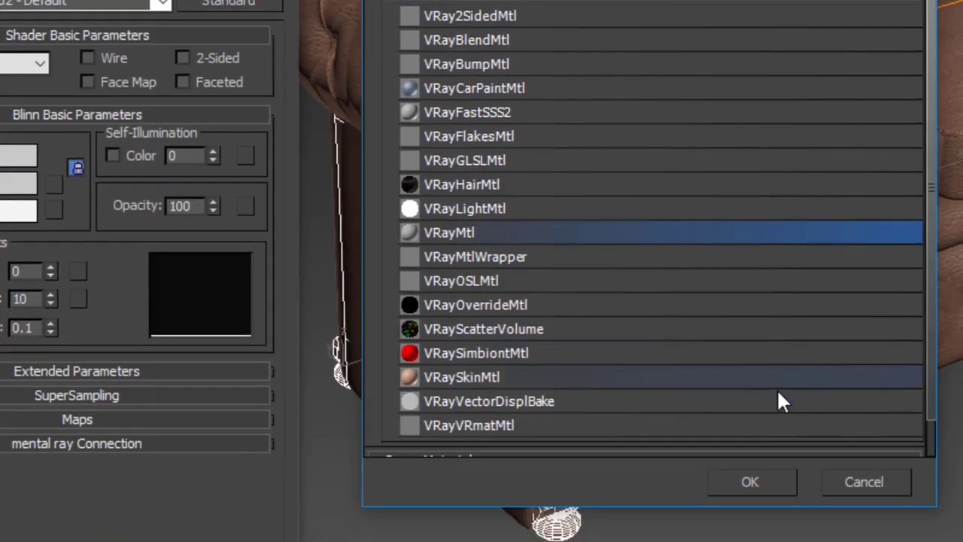
{"action": "left_click", "coordinate": [750, 482]}
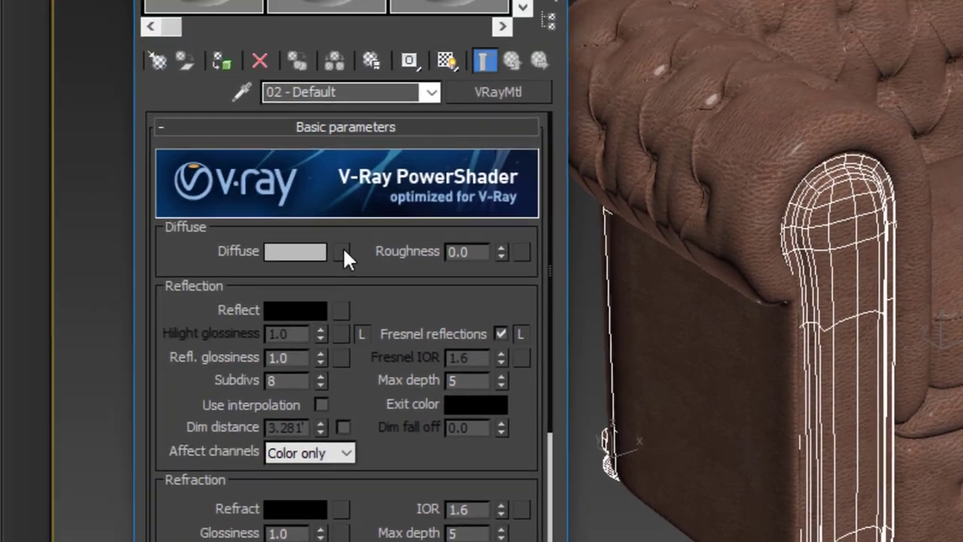
Step: Load the Wood image from the Desktop as the diffuse Bitmap map and apply the material to the selected armrest panels and feet
{"action": "left_click", "coordinate": [385, 267]}
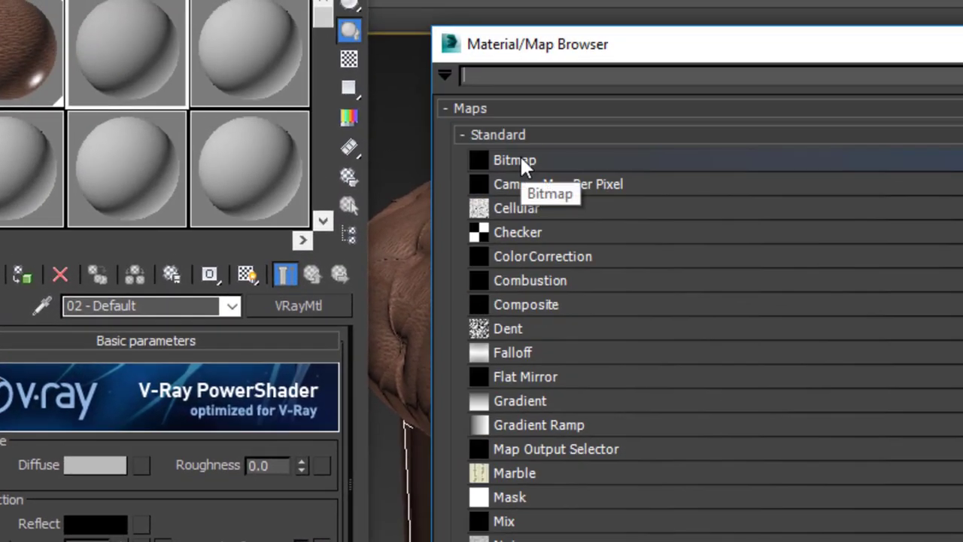
{"action": "left_click", "coordinate": [520, 156]}
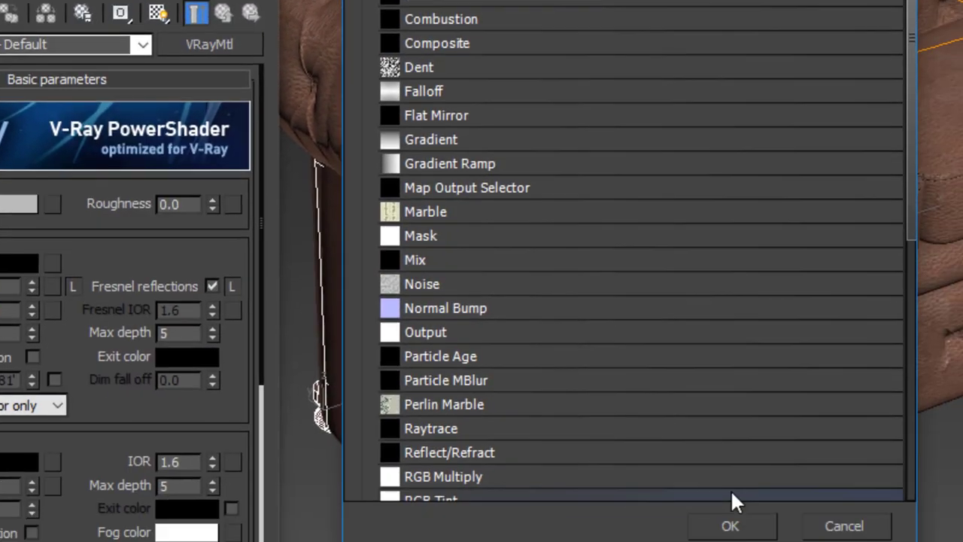
{"action": "left_click", "coordinate": [731, 525]}
{"action": "left_click", "coordinate": [416, 154]}
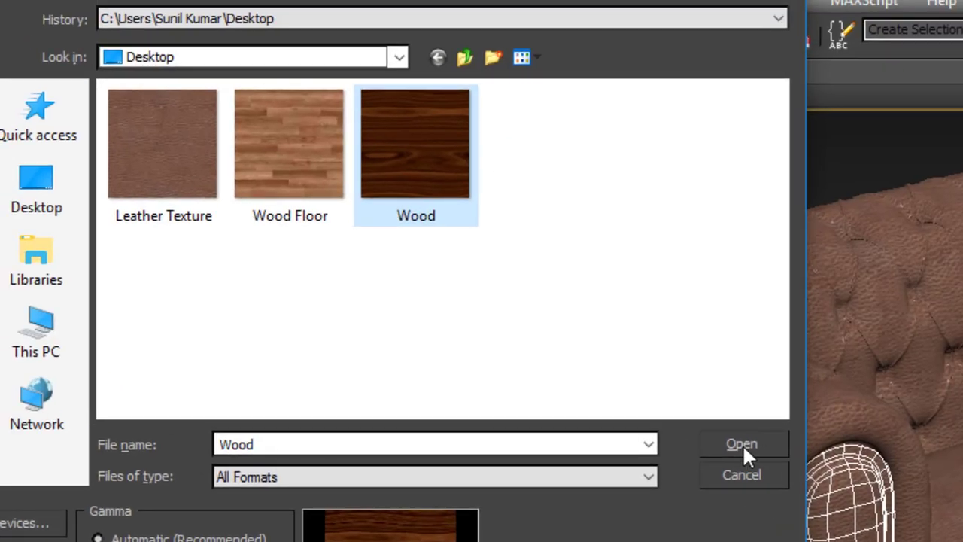
{"action": "left_click", "coordinate": [743, 444]}
{"action": "left_click", "coordinate": [220, 351]}
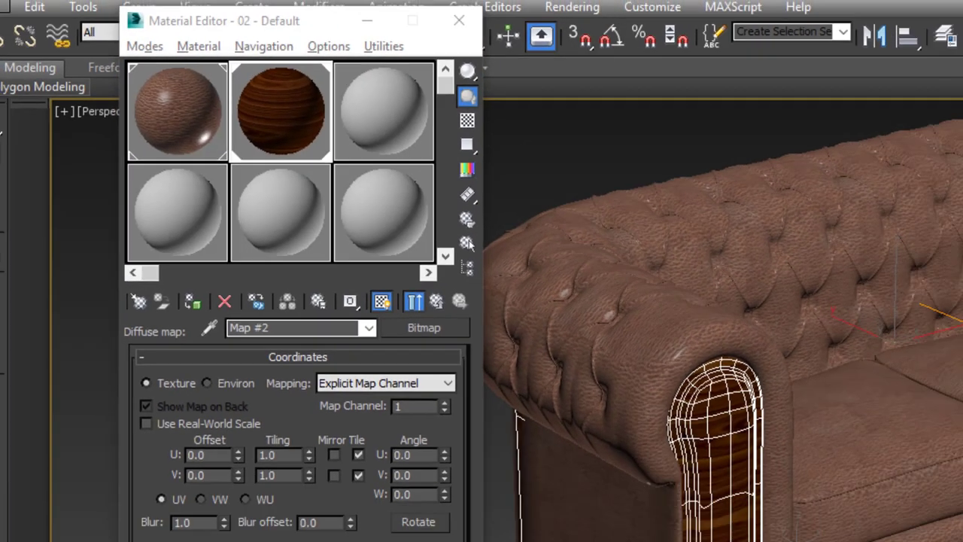
Step: Deselect the wooden parts and check how the wood texture looks on the armrest panels
{"action": "middle_click_drag", "start_coordinate": [790, 369], "coordinate": [689, 338], "text": "alt"}
{"action": "middle_click_drag", "start_coordinate": [772, 310], "coordinate": [410, 361]}
{"action": "scroll", "coordinate": [641, 365], "scroll_direction": "up", "scroll_amount": 3}
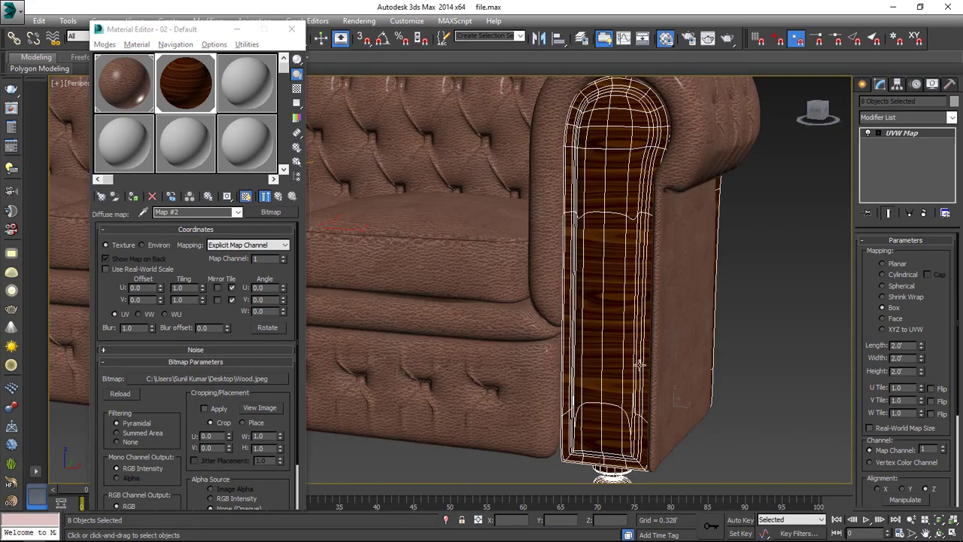
{"action": "middle_click_drag", "start_coordinate": [653, 371], "coordinate": [660, 368], "text": "alt"}
{"action": "middle_click_drag", "start_coordinate": [709, 388], "coordinate": [708, 340]}
{"action": "left_click", "coordinate": [698, 437]}
{"action": "middle_click_drag", "start_coordinate": [698, 437], "coordinate": [711, 387], "text": "alt"}
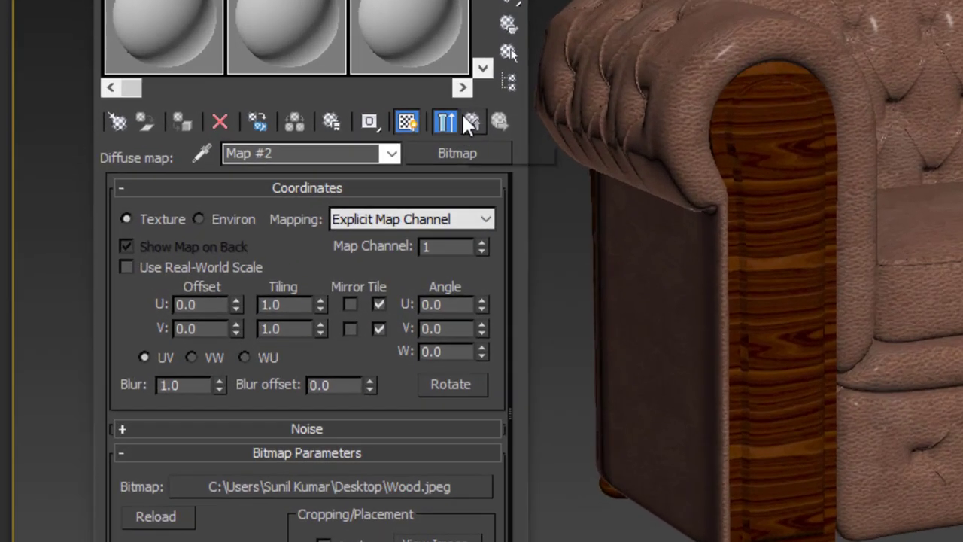
Step: Set the wood material's reflection colour value to 50 and its reflection glossiness to 0.8, and close the enlarged sample preview
{"action": "left_click", "coordinate": [473, 122]}
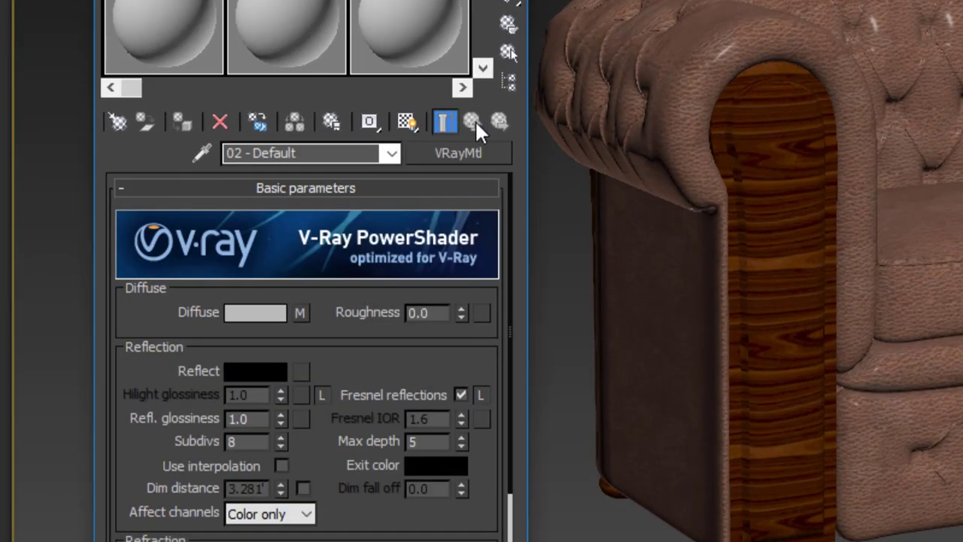
{"action": "left_click", "coordinate": [256, 370]}
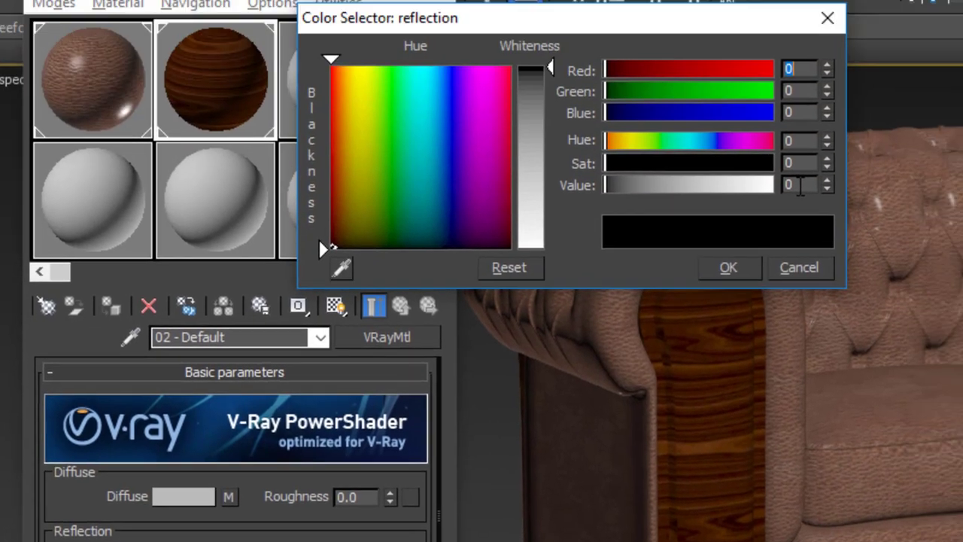
{"action": "double_click", "coordinate": [798, 185]}
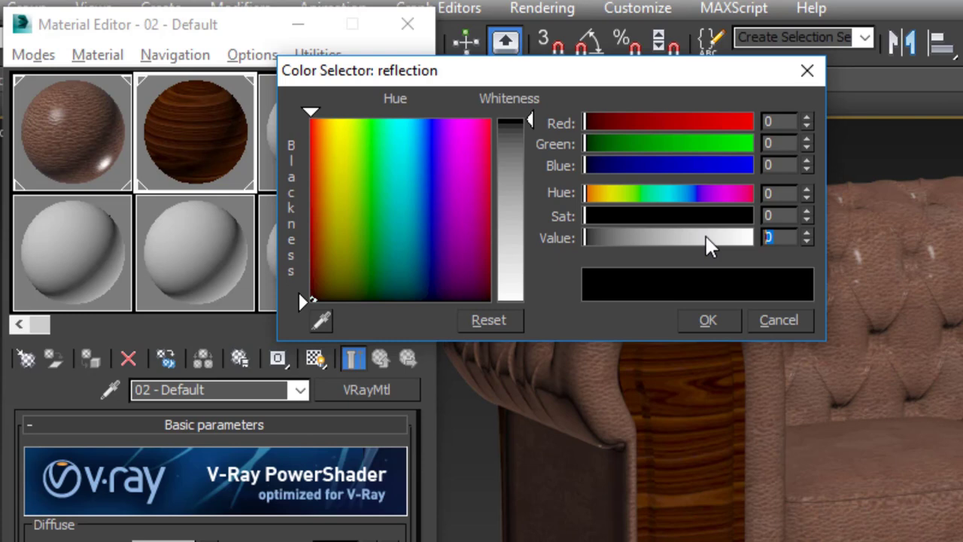
{"action": "type", "text": "50"}
{"action": "left_click", "coordinate": [709, 320]}
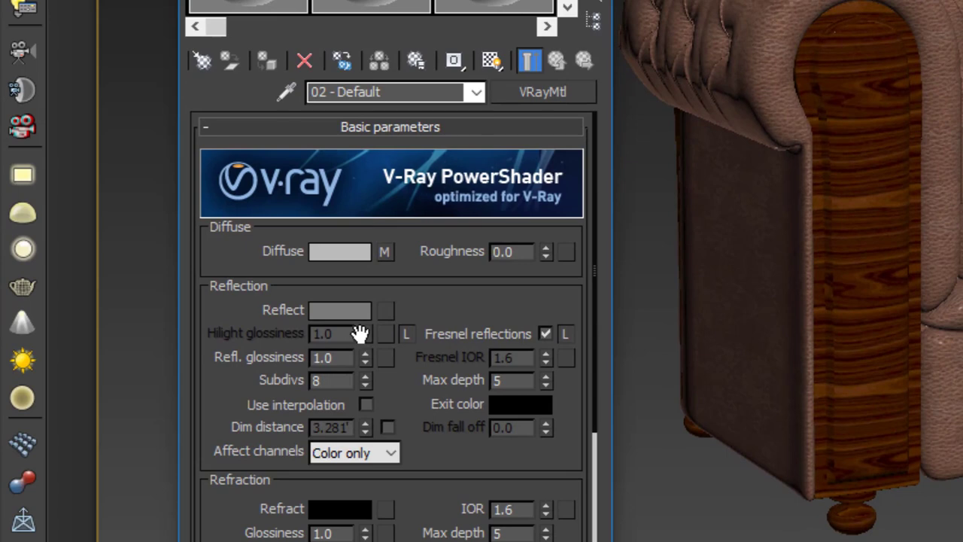
{"action": "left_click_drag", "start_coordinate": [338, 358], "coordinate": [257, 362]}
{"action": "type", "text": "0.8"}
{"action": "key", "text": "Return"}
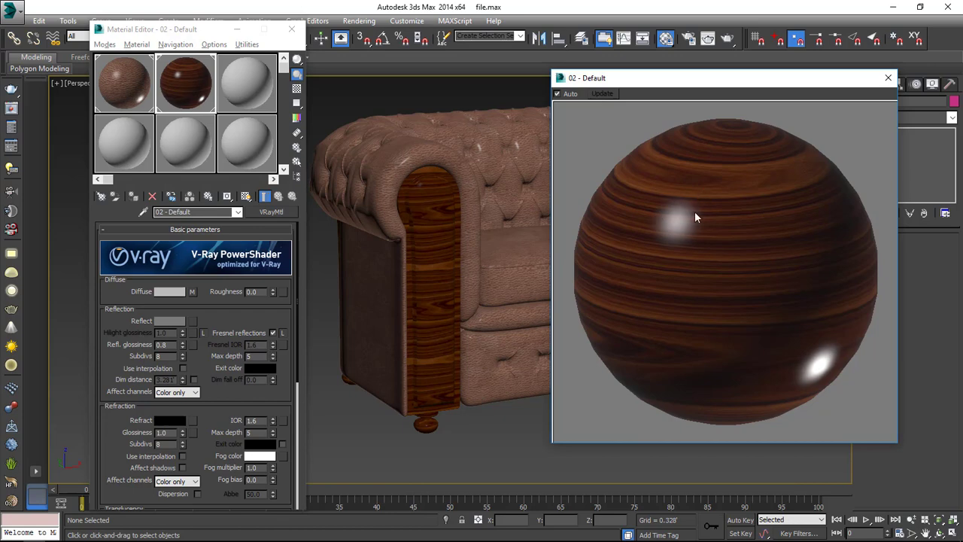
{"action": "left_click", "coordinate": [888, 78]}
{"action": "scroll", "coordinate": [448, 250], "scroll_direction": "up", "scroll_amount": 3}
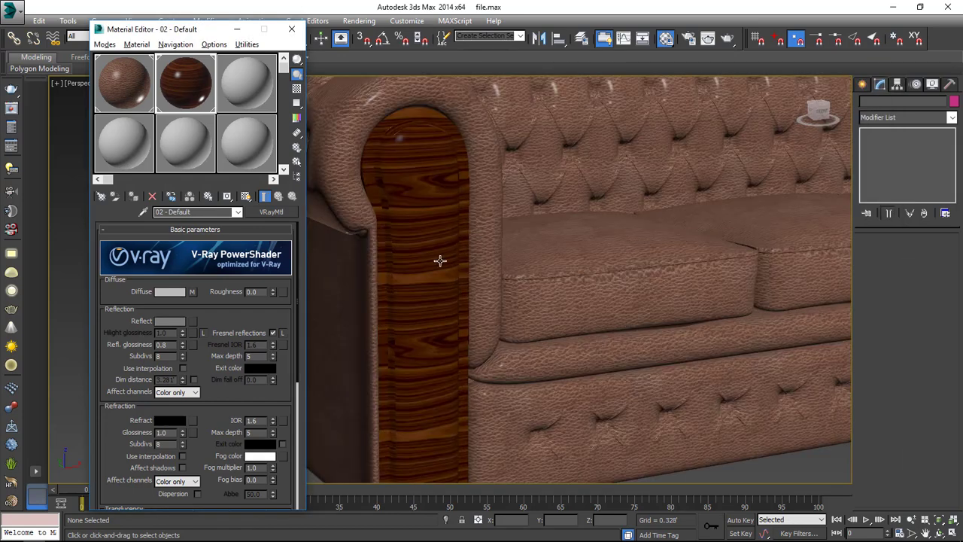
{"action": "left_click", "coordinate": [434, 274]}
{"action": "scroll", "coordinate": [427, 255], "scroll_direction": "down", "scroll_amount": 3}
{"action": "key", "text": "ctrl+d"}
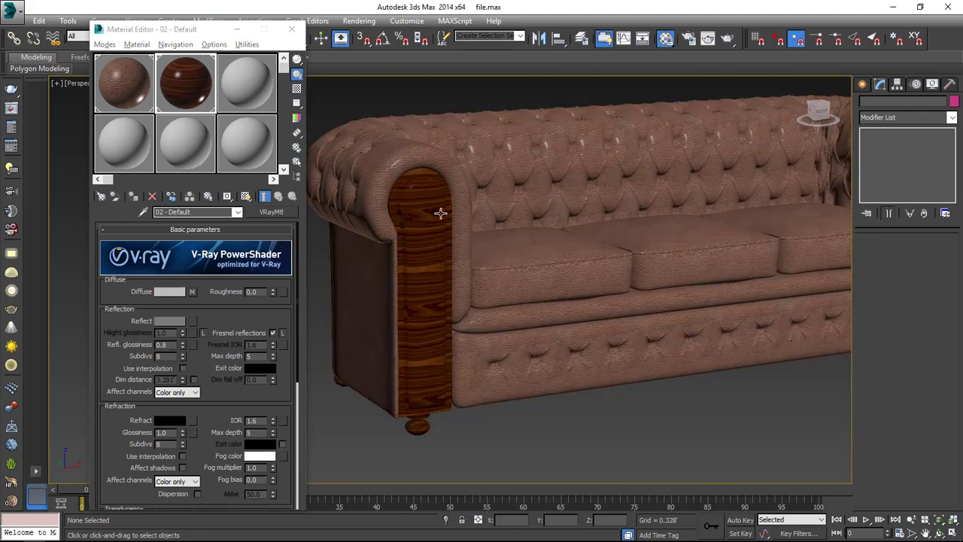
Step: Create a VRayPlane in the Perspective view on the empty floor area in front of the sofa
{"action": "middle_click_drag", "start_coordinate": [747, 235], "coordinate": [701, 209]}
{"action": "scroll", "coordinate": [537, 292], "scroll_direction": "down", "scroll_amount": 4}
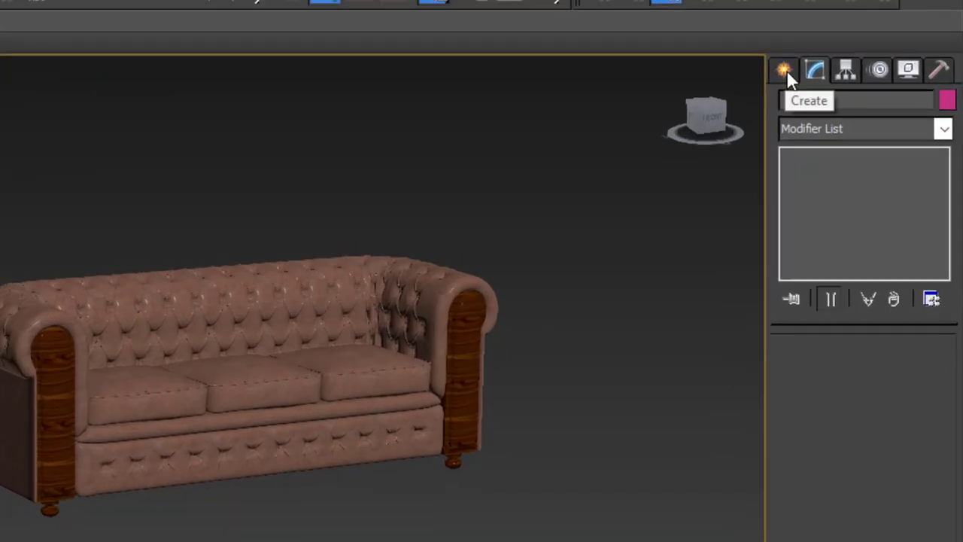
{"action": "left_click", "coordinate": [863, 84]}
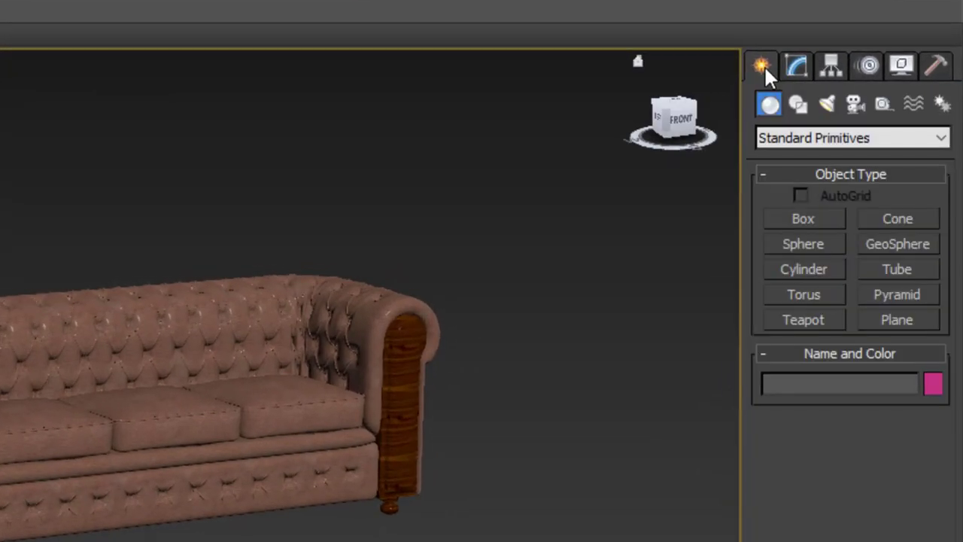
{"action": "left_click", "coordinate": [786, 138]}
{"action": "left_click", "coordinate": [779, 364]}
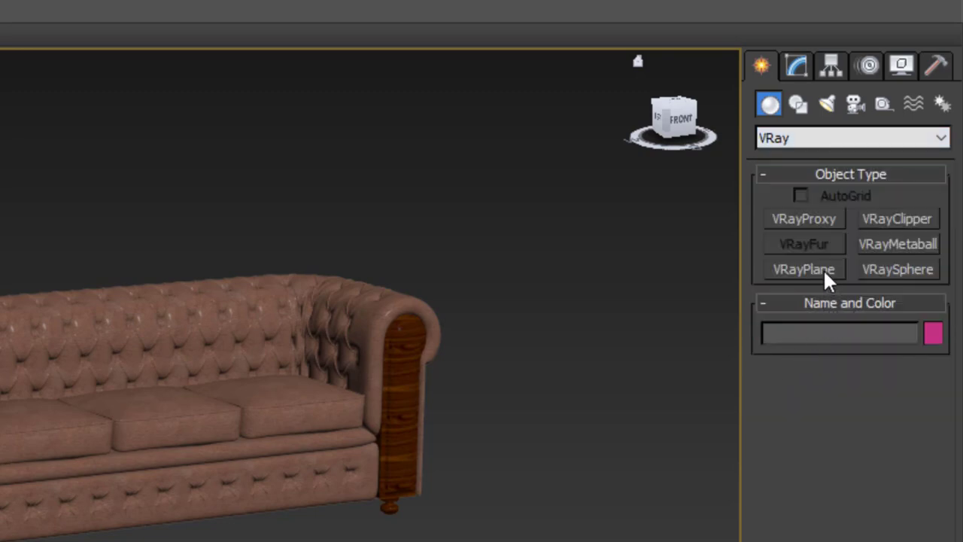
{"action": "left_click", "coordinate": [804, 269]}
{"action": "left_click", "coordinate": [583, 537]}
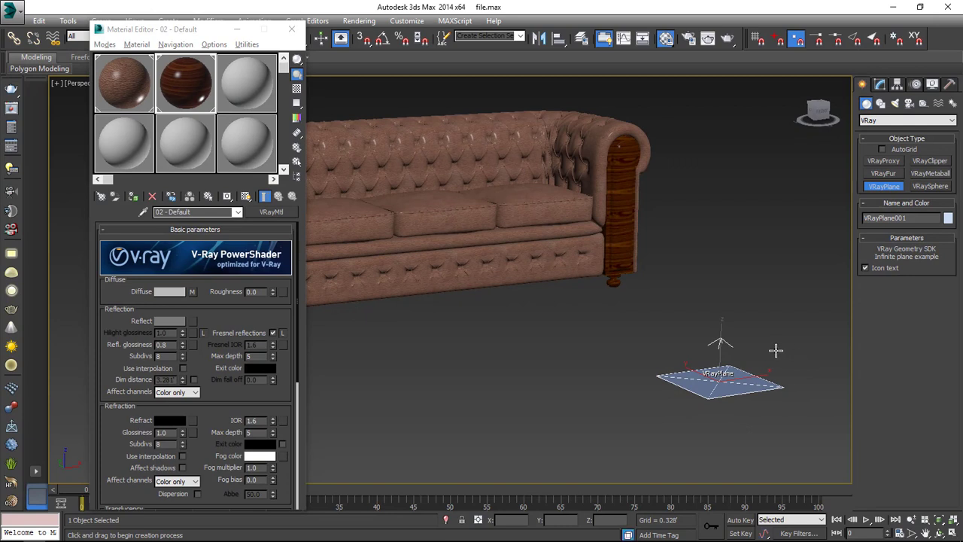
{"action": "scroll", "coordinate": [776, 350], "scroll_direction": "down", "scroll_amount": 3}
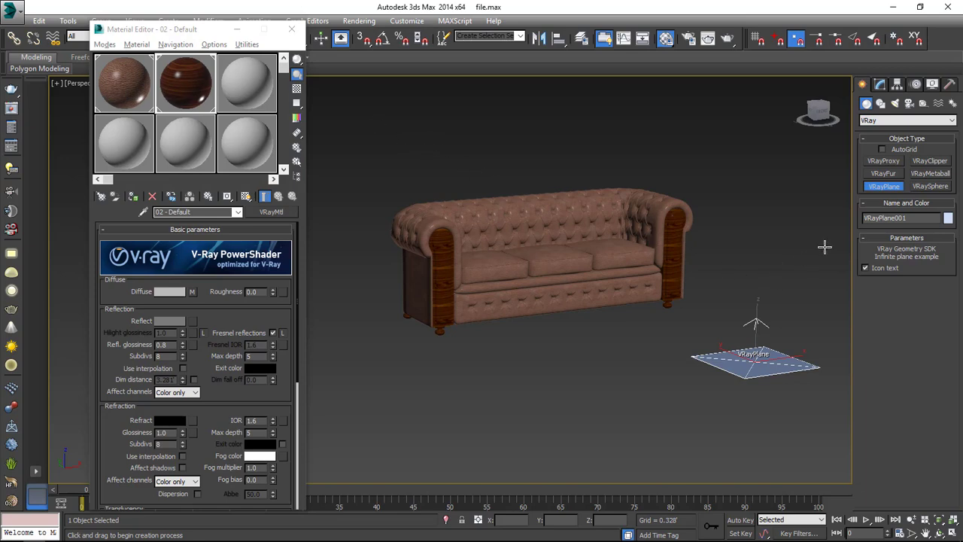
{"action": "middle_click_drag", "start_coordinate": [712, 253], "coordinate": [550, 249], "text": "alt"}
Step: Select all the sofa parts in the Left view with the grid shown, and raise them so the feet rest on the ground line
{"action": "key", "text": "alt+w"}
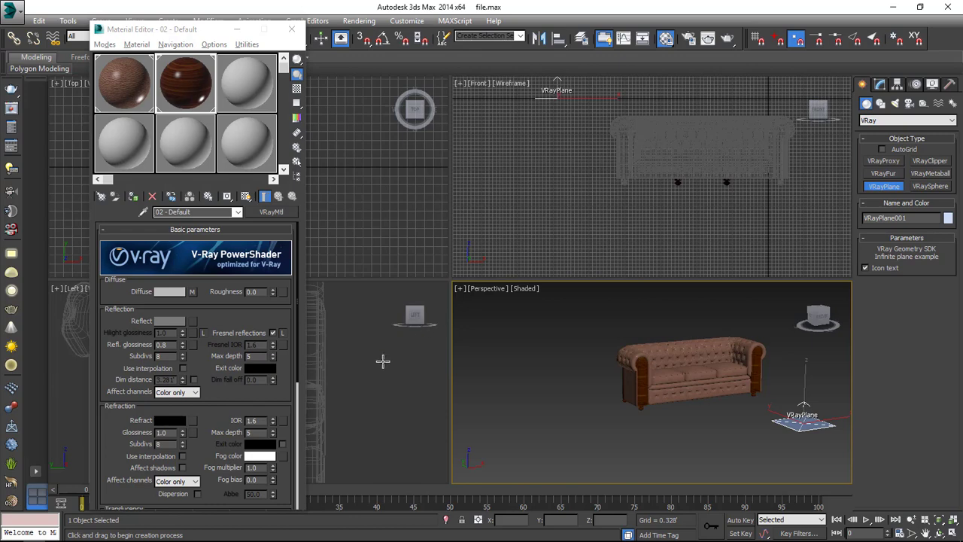
{"action": "key", "text": "alt+w"}
{"action": "scroll", "coordinate": [595, 271], "scroll_direction": "down", "scroll_amount": 4}
{"action": "scroll", "coordinate": [649, 263], "scroll_direction": "down", "scroll_amount": 9}
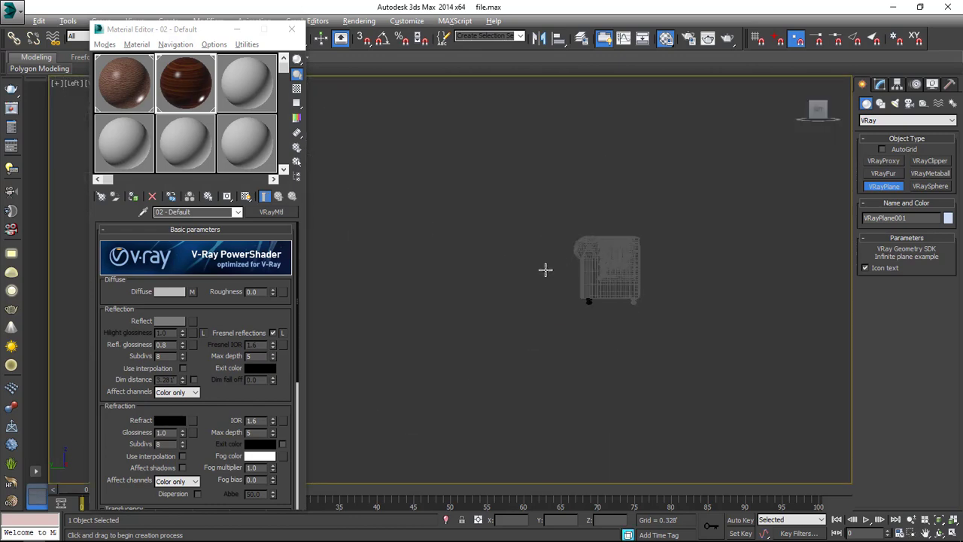
{"action": "scroll", "coordinate": [587, 256], "scroll_direction": "up", "scroll_amount": 3}
{"action": "key", "text": "w"}
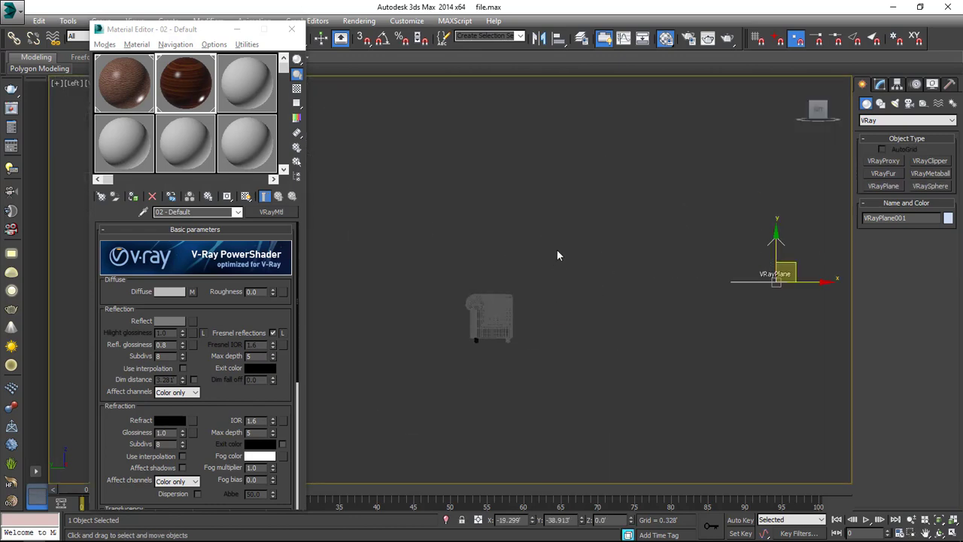
{"action": "left_click_drag", "start_coordinate": [557, 256], "coordinate": [424, 346]}
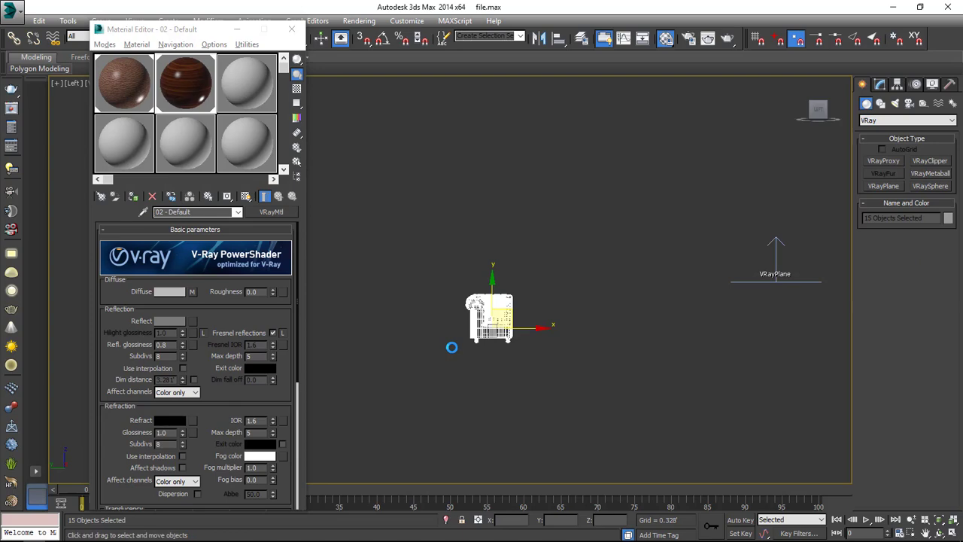
{"action": "key", "text": "g"}
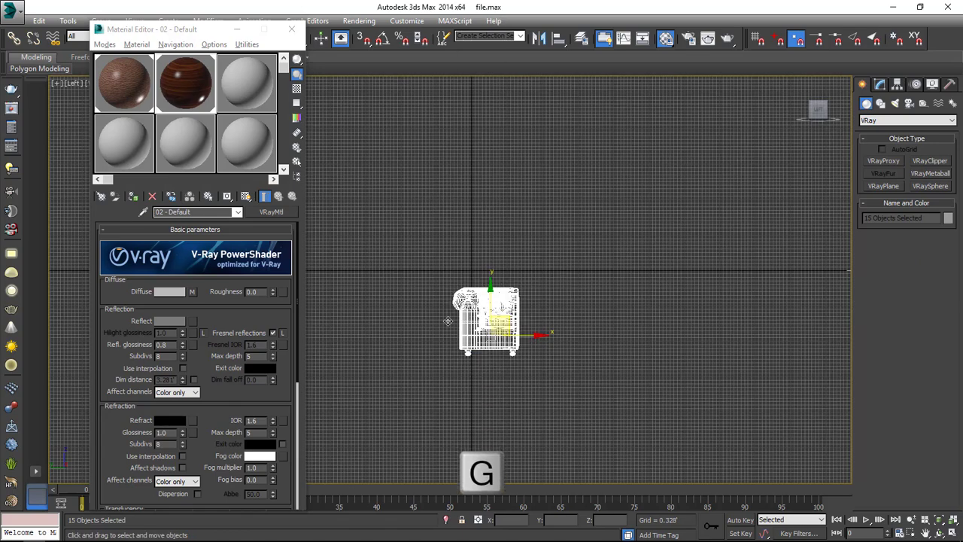
{"action": "scroll", "coordinate": [469, 315], "scroll_direction": "up", "scroll_amount": 3}
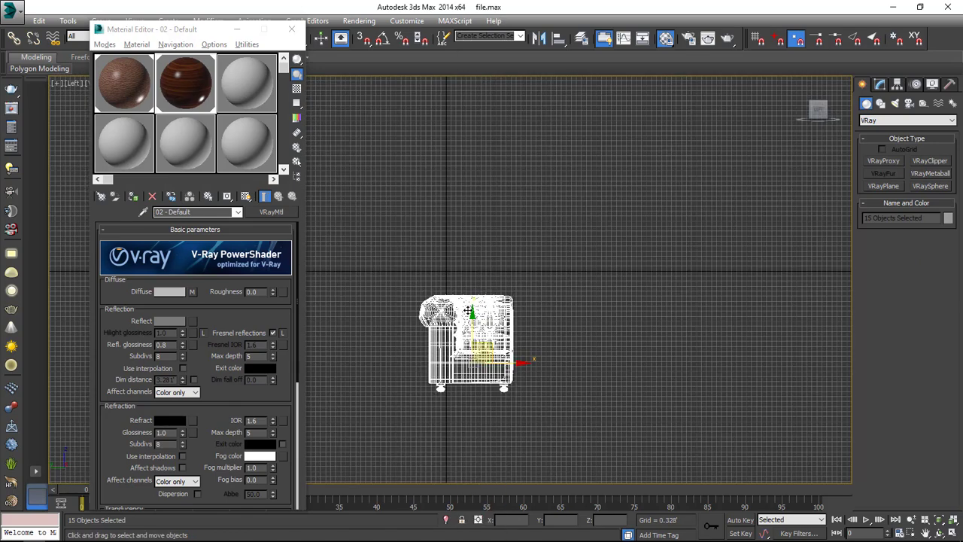
{"action": "left_click_drag", "start_coordinate": [471, 319], "coordinate": [489, 167]}
{"action": "scroll", "coordinate": [480, 185], "scroll_direction": "up", "scroll_amount": 5}
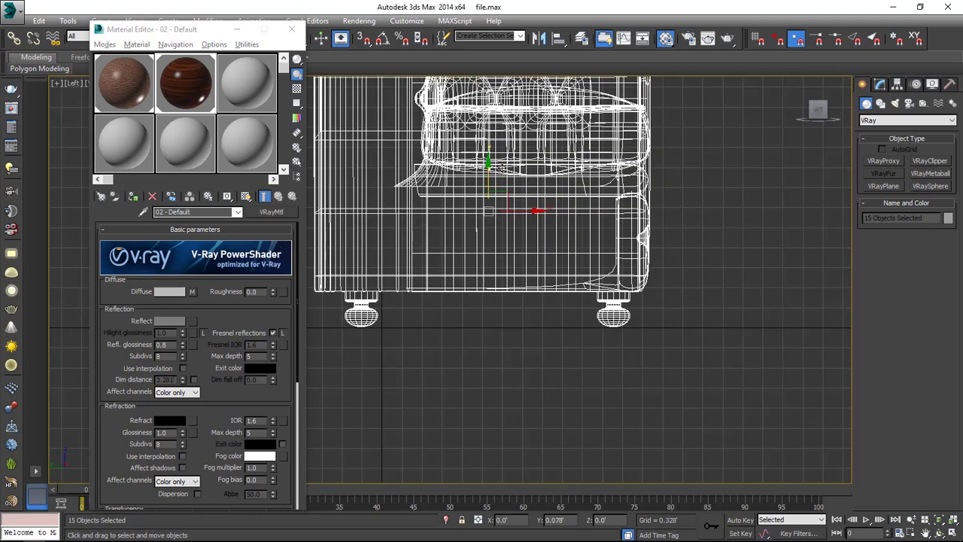
{"action": "left_click", "coordinate": [567, 386]}
Step: Select the VRayPlane in the Left view and return to the full Perspective view with both sofa and plane in frame
{"action": "scroll", "coordinate": [649, 339], "scroll_direction": "down", "scroll_amount": 8}
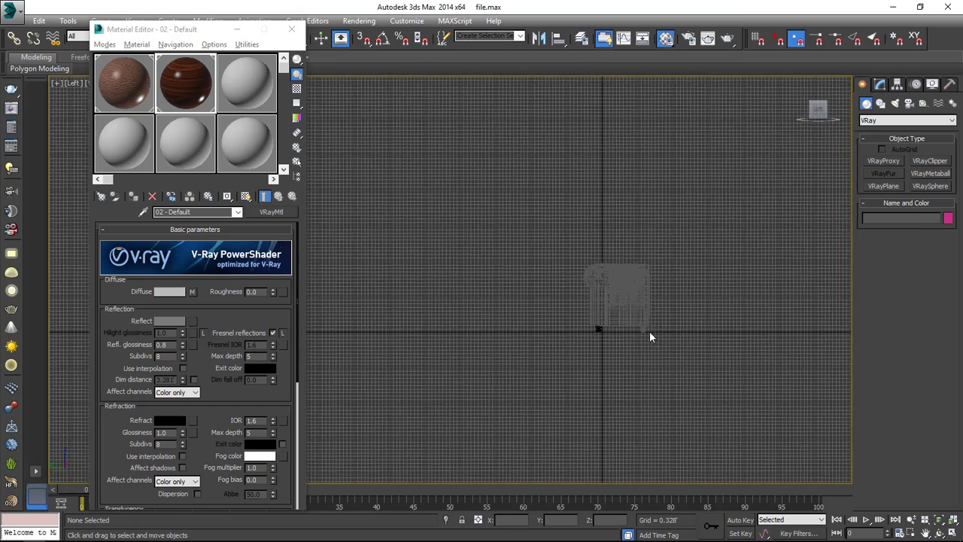
{"action": "left_click_drag", "start_coordinate": [714, 372], "coordinate": [711, 373]}
{"action": "key", "text": "alt+w"}
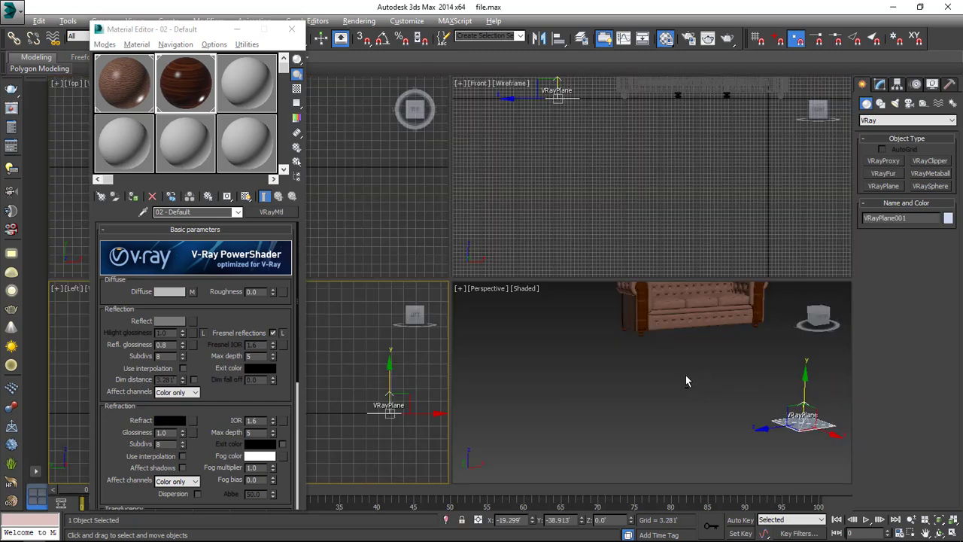
{"action": "right_click", "coordinate": [686, 376]}
{"action": "key", "text": "alt+w"}
{"action": "middle_click_drag", "start_coordinate": [596, 252], "coordinate": [591, 427]}
{"action": "scroll", "coordinate": [516, 303], "scroll_direction": "up", "scroll_amount": 3}
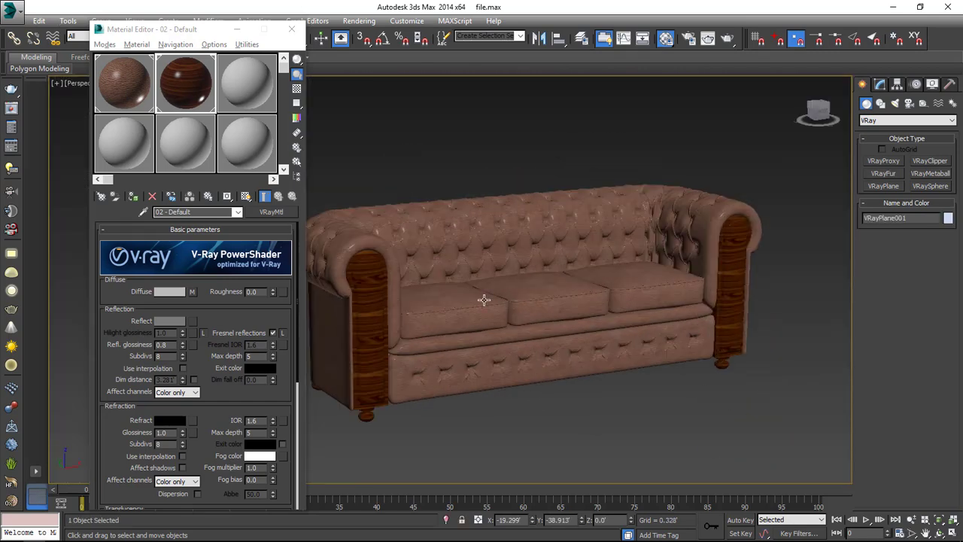
{"action": "middle_click_drag", "start_coordinate": [486, 299], "coordinate": [450, 303]}
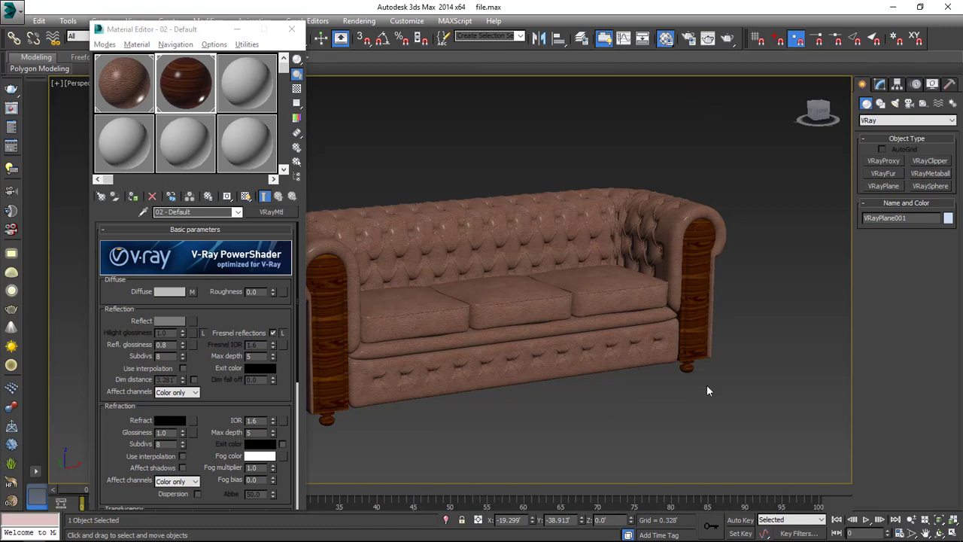
{"action": "scroll", "coordinate": [544, 324], "scroll_direction": "down", "scroll_amount": 4}
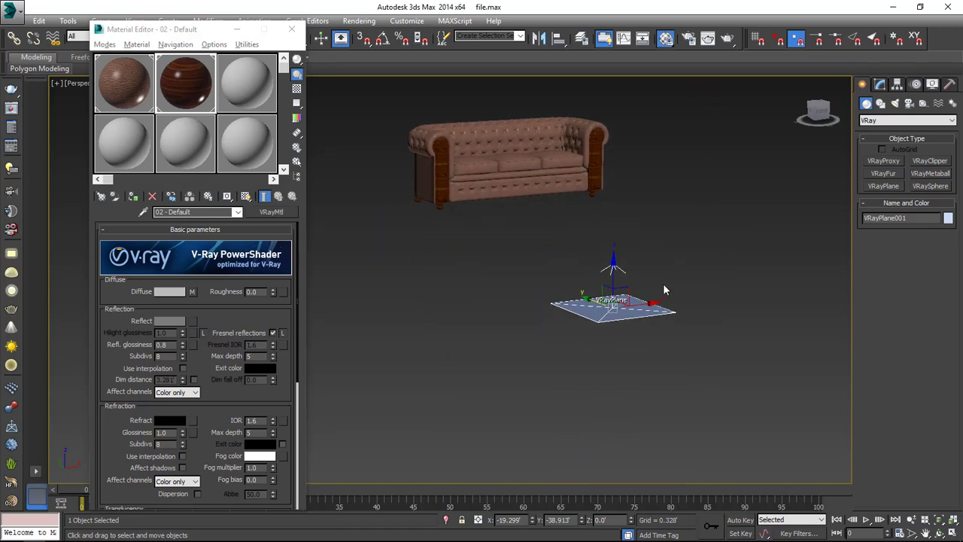
{"action": "left_click_drag", "start_coordinate": [663, 283], "coordinate": [588, 357]}
Step: Change the third sample material, 03 - Default, to the VRayMtl type
{"action": "left_click", "coordinate": [257, 92]}
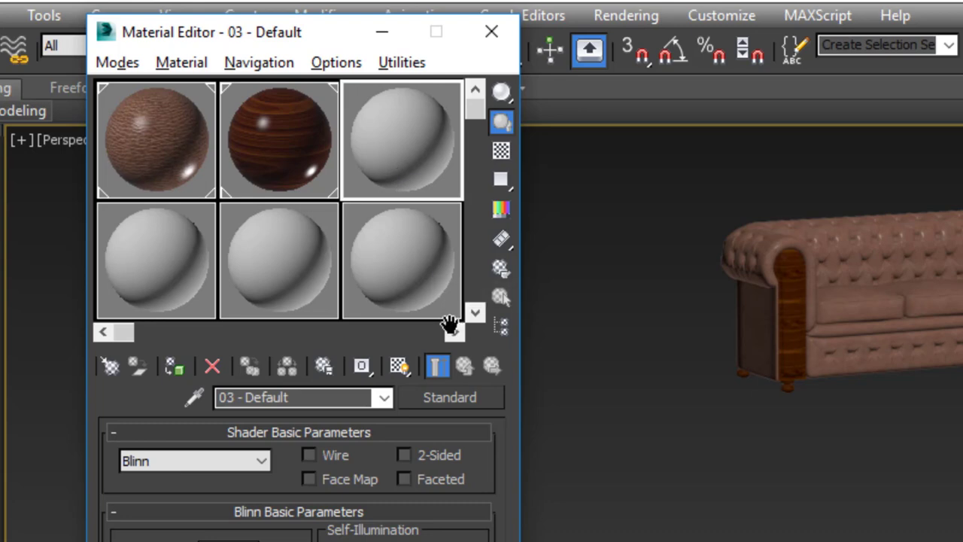
{"action": "left_click", "coordinate": [449, 397]}
{"action": "scroll", "coordinate": [606, 414], "scroll_direction": "down", "scroll_amount": 3}
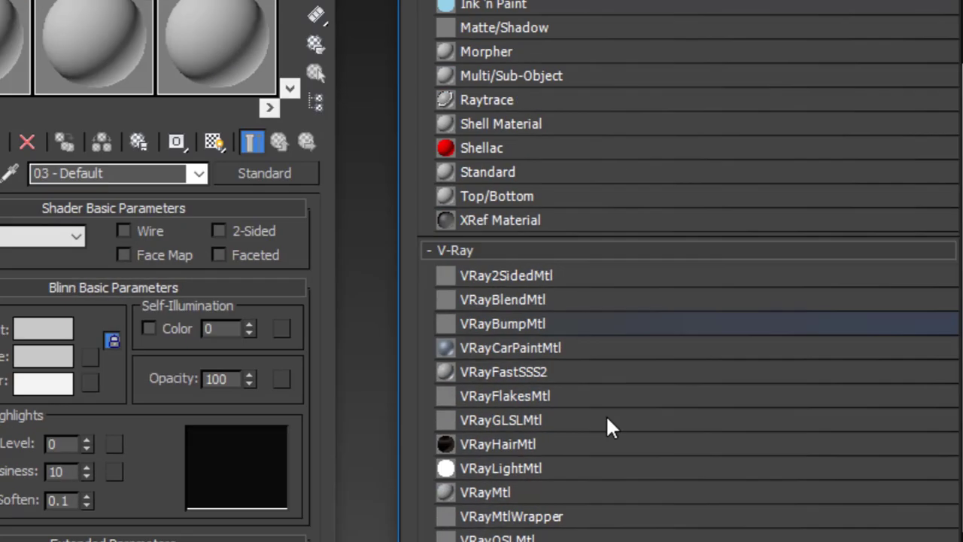
{"action": "left_click", "coordinate": [362, 294]}
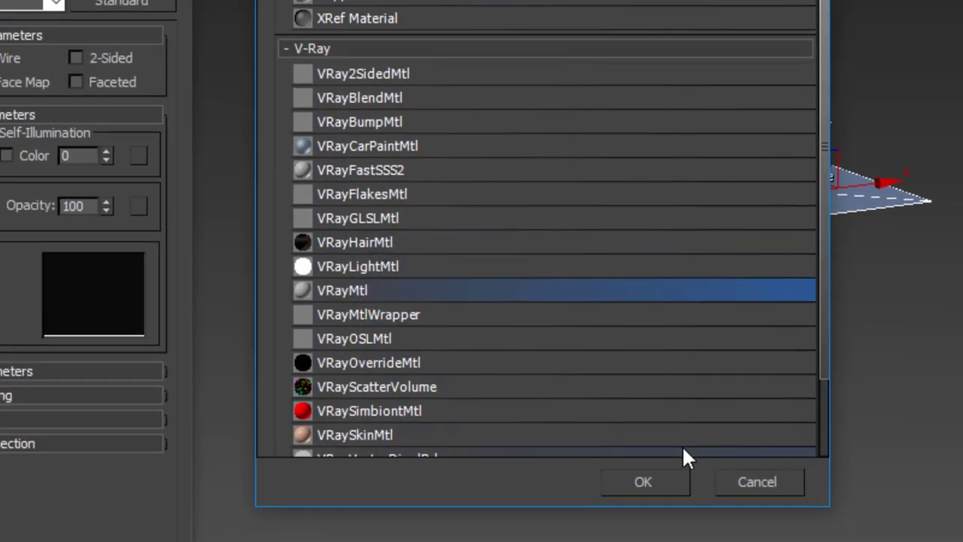
{"action": "left_click", "coordinate": [657, 486]}
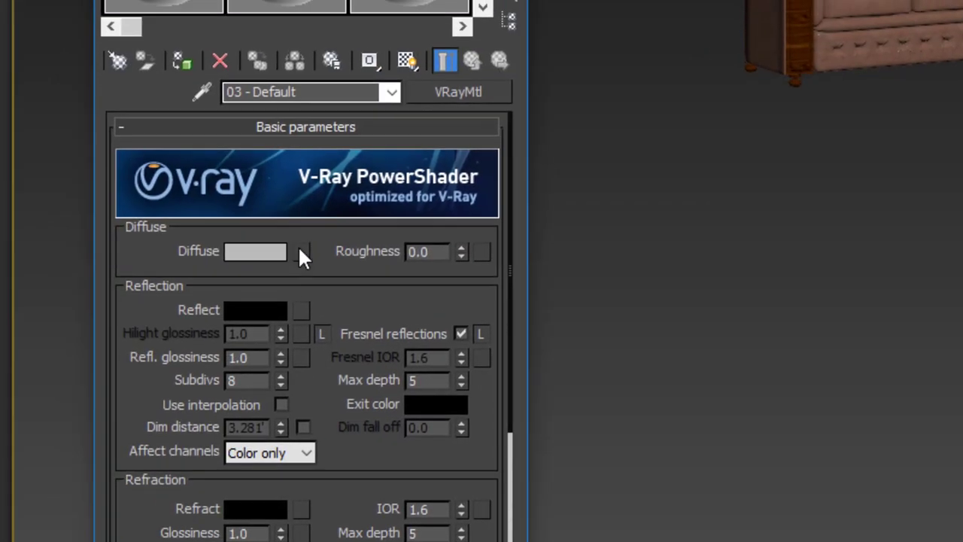
Step: Load the Wood Floor image from the Desktop as the third material's diffuse Bitmap map
{"action": "left_click", "coordinate": [110, 201]}
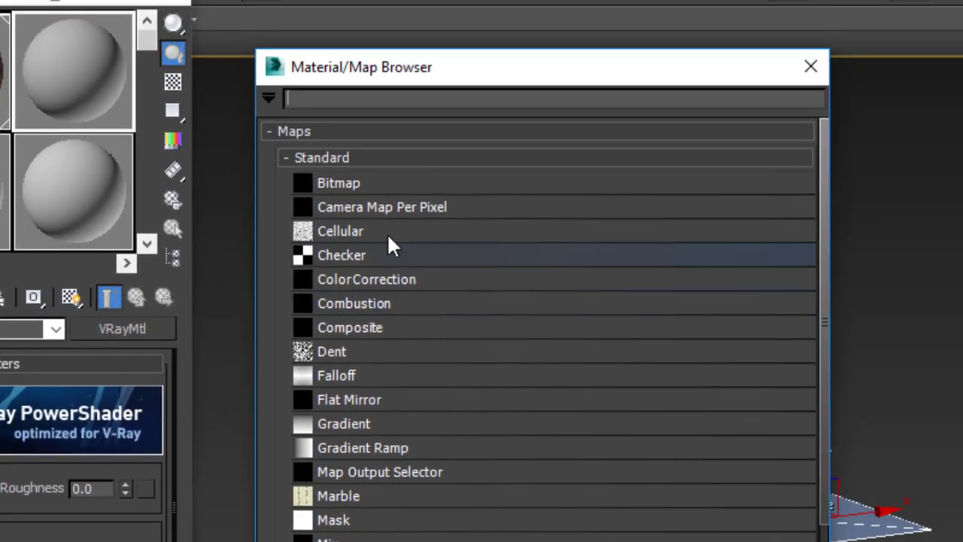
{"action": "left_click", "coordinate": [364, 188]}
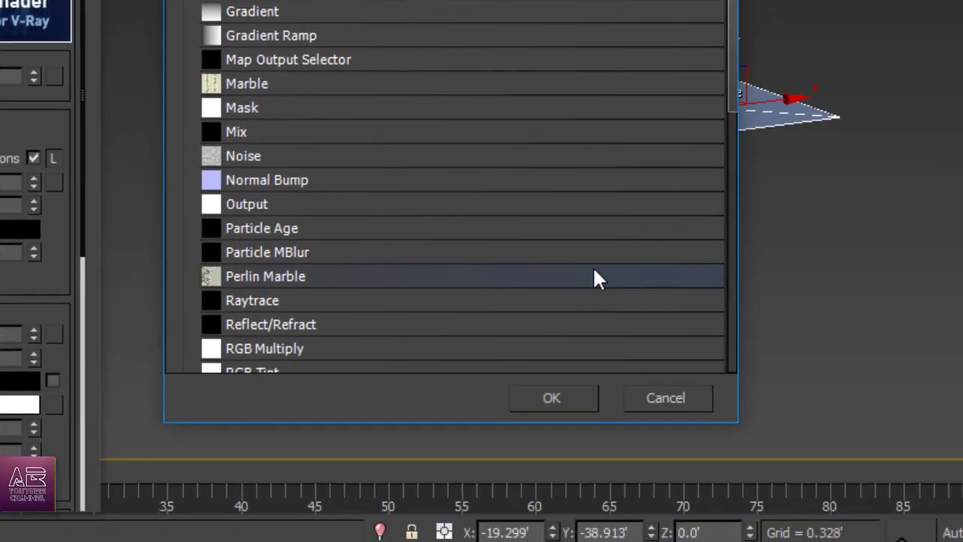
{"action": "left_click", "coordinate": [550, 398]}
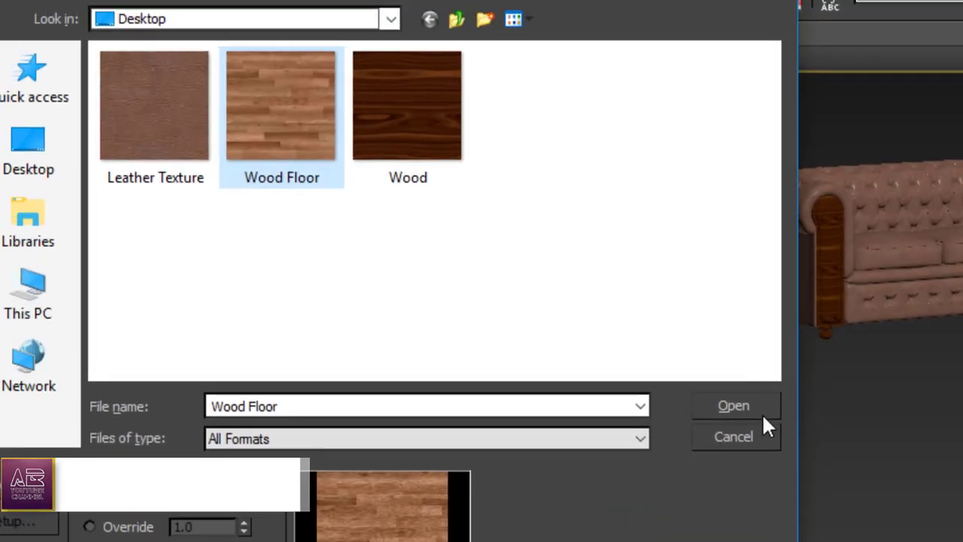
{"action": "left_click", "coordinate": [742, 410]}
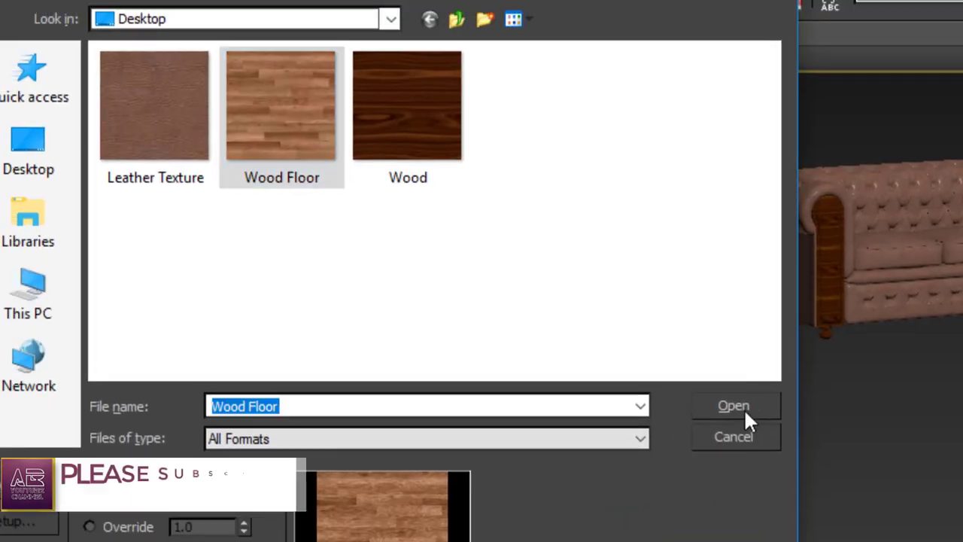
{"action": "left_click", "coordinate": [742, 408]}
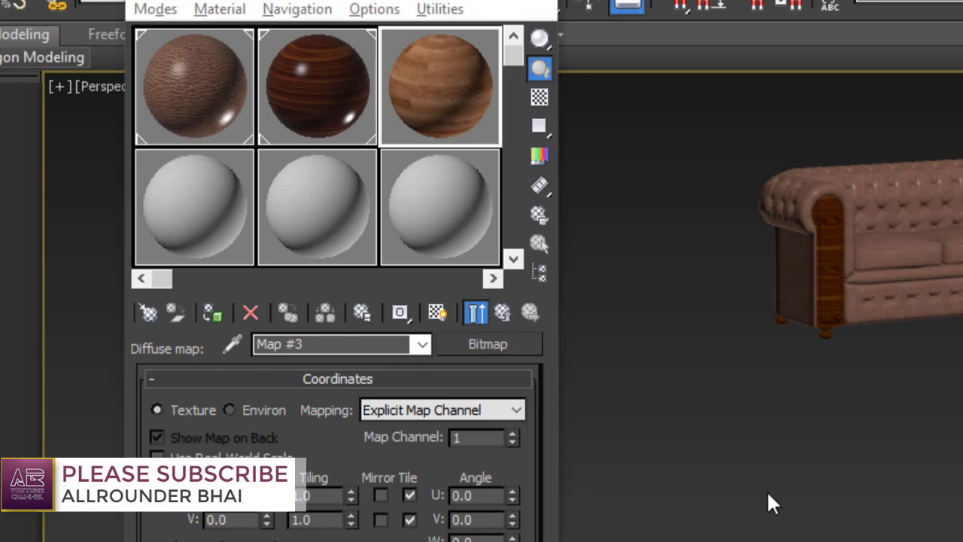
Step: Give the wood floor material a dark grey reflection colour and set its reflection glossiness to 0.8
{"action": "left_click", "coordinate": [503, 312]}
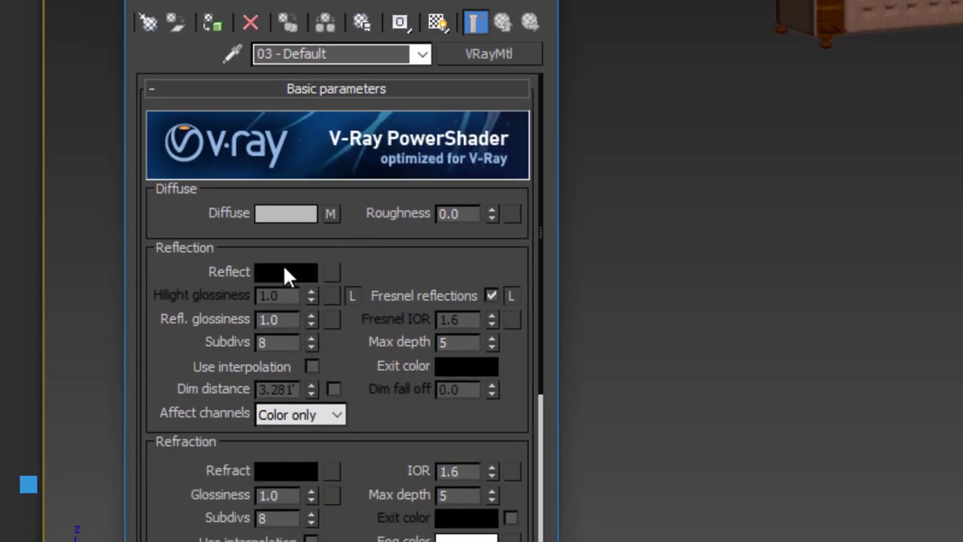
{"action": "left_click", "coordinate": [284, 271]}
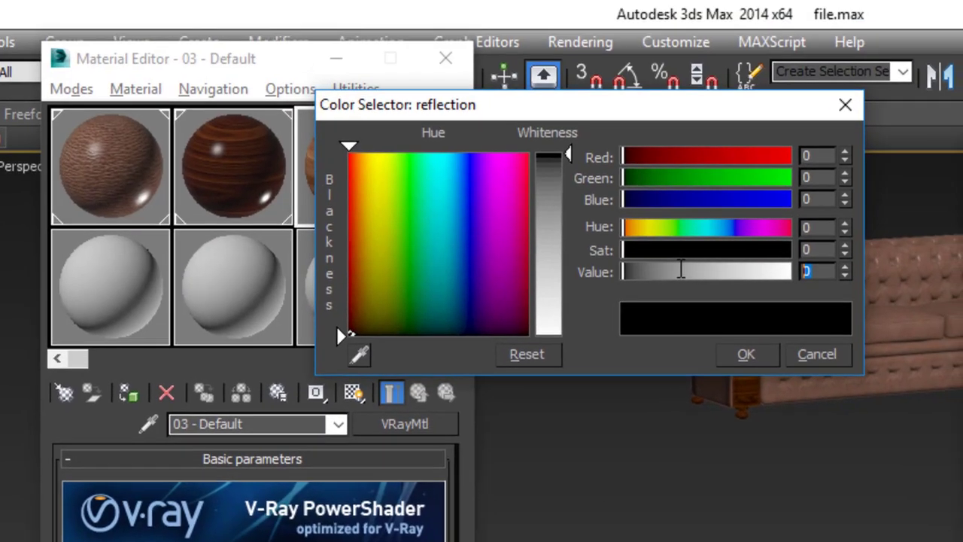
{"action": "left_click", "coordinate": [738, 351]}
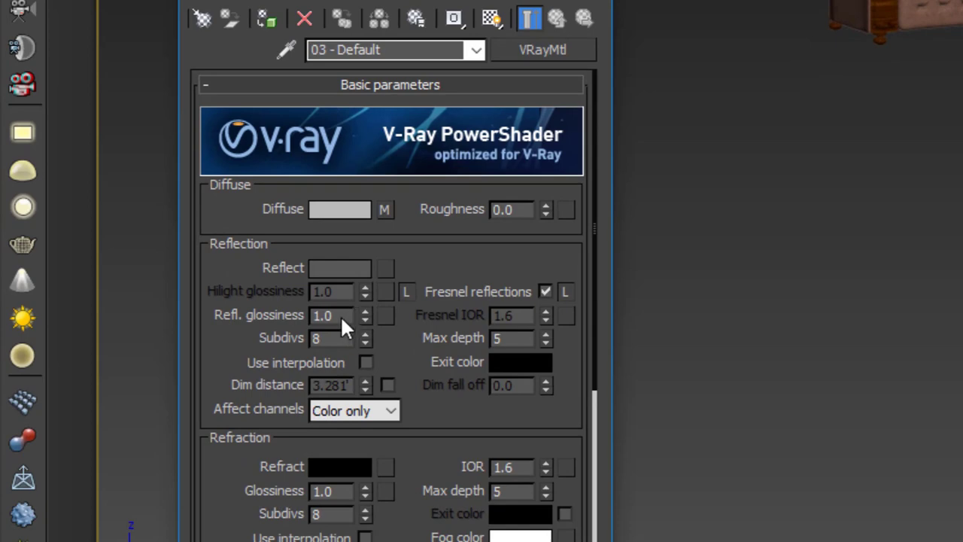
{"action": "left_click_drag", "start_coordinate": [311, 399], "coordinate": [188, 413]}
{"action": "type", "text": "0.8"}
{"action": "key", "text": "Return"}
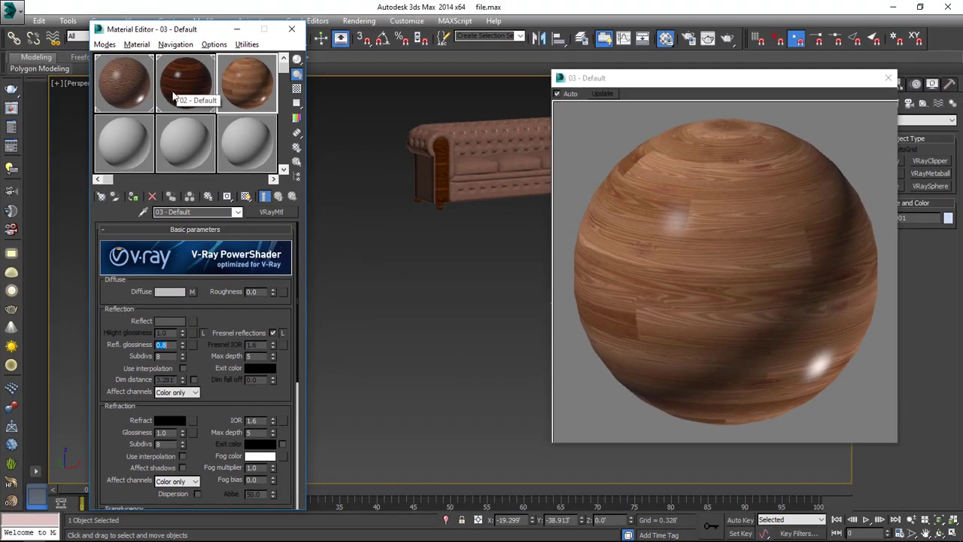
Step: Assign the wood floor material, 03 - Default, to the VRayPlane
{"action": "left_click_drag", "start_coordinate": [254, 92], "coordinate": [612, 305]}
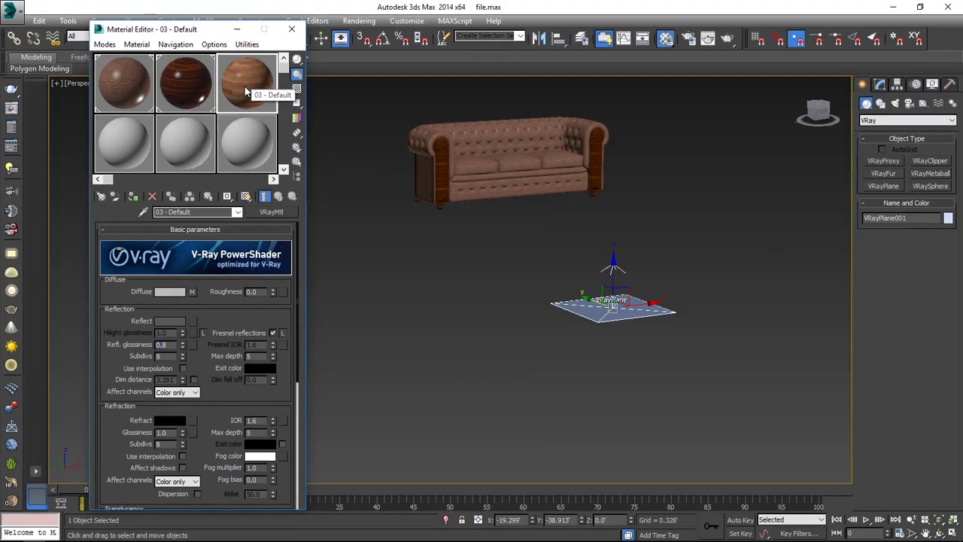
{"action": "left_click_drag", "start_coordinate": [244, 90], "coordinate": [598, 315]}
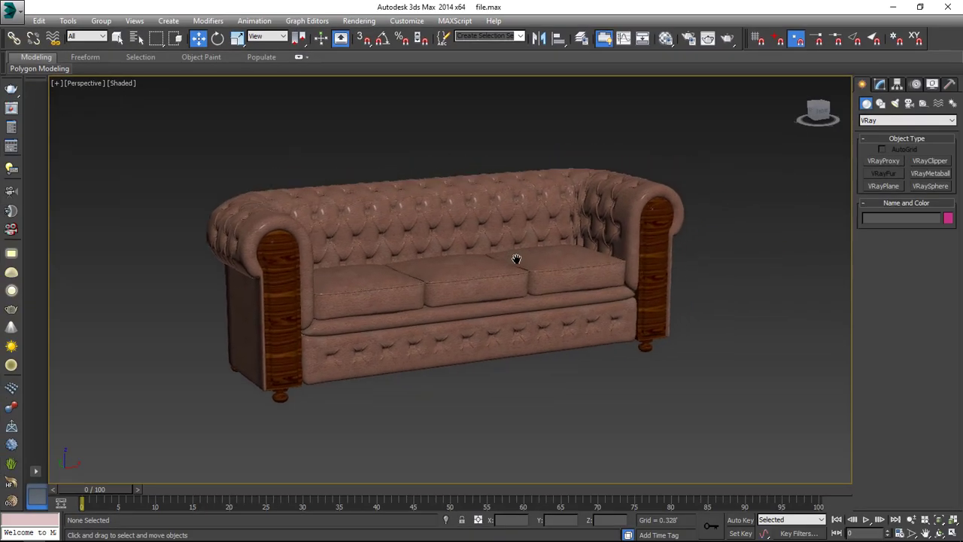
Step: Draw a wall box about 51' wide and 1.06' long in the Top view and position it close behind the sofa's back
{"action": "middle_click_drag", "start_coordinate": [516, 259], "coordinate": [350, 359], "text": "alt"}
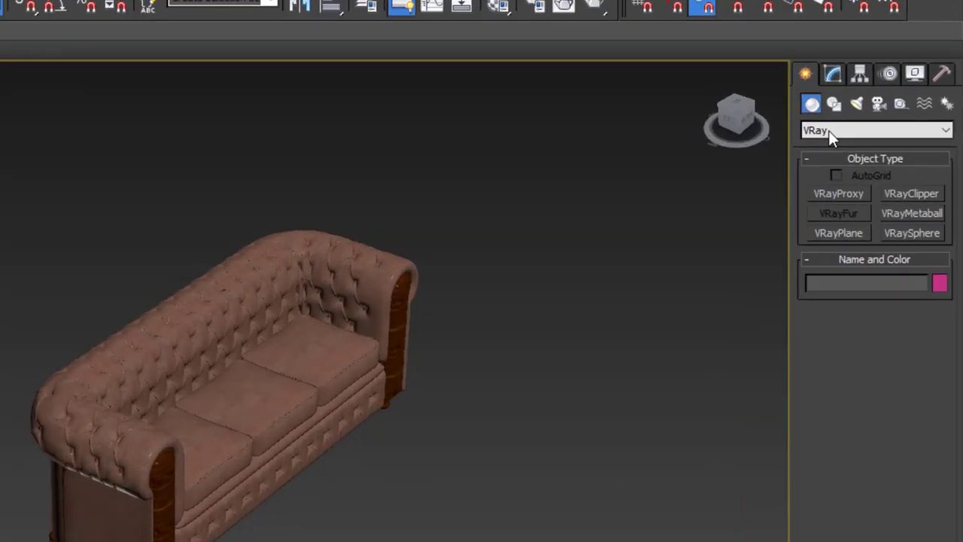
{"action": "left_click", "coordinate": [877, 121]}
{"action": "left_click", "coordinate": [872, 131]}
{"action": "left_click", "coordinate": [886, 160]}
{"action": "key", "text": "alt+w"}
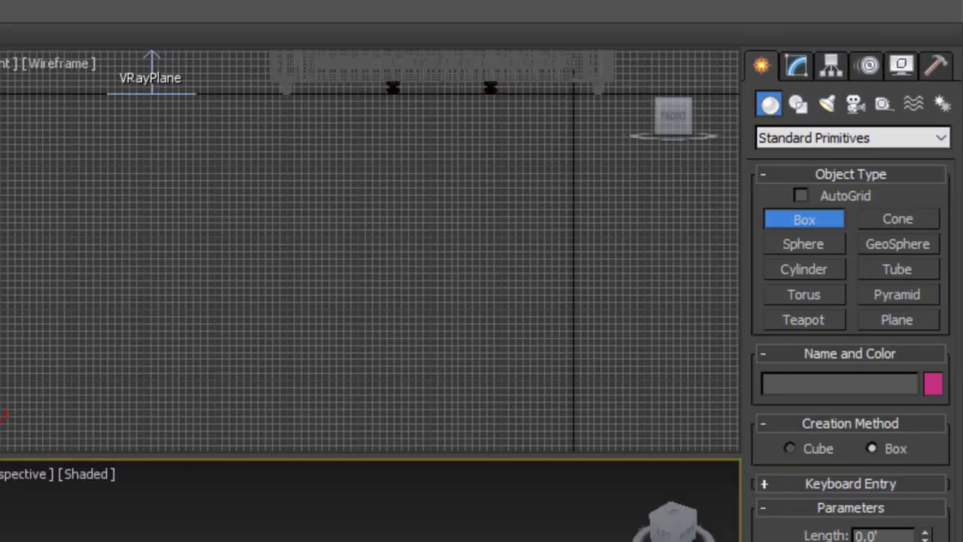
{"action": "middle_click", "coordinate": [188, 280]}
{"action": "key", "text": "alt+w"}
{"action": "scroll", "coordinate": [63, 396], "scroll_direction": "up", "scroll_amount": 5}
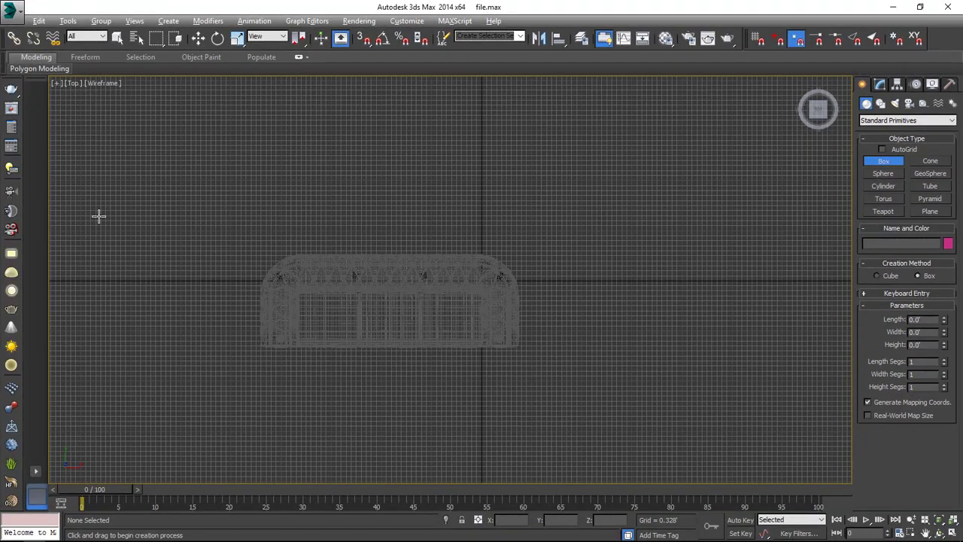
{"action": "scroll", "coordinate": [225, 239], "scroll_direction": "down", "scroll_amount": 2}
{"action": "left_click_drag", "start_coordinate": [92, 229], "coordinate": [643, 239]}
{"action": "left_click", "coordinate": [643, 239]}
{"action": "key", "text": "w"}
{"action": "left_click_drag", "start_coordinate": [368, 233], "coordinate": [344, 239]}
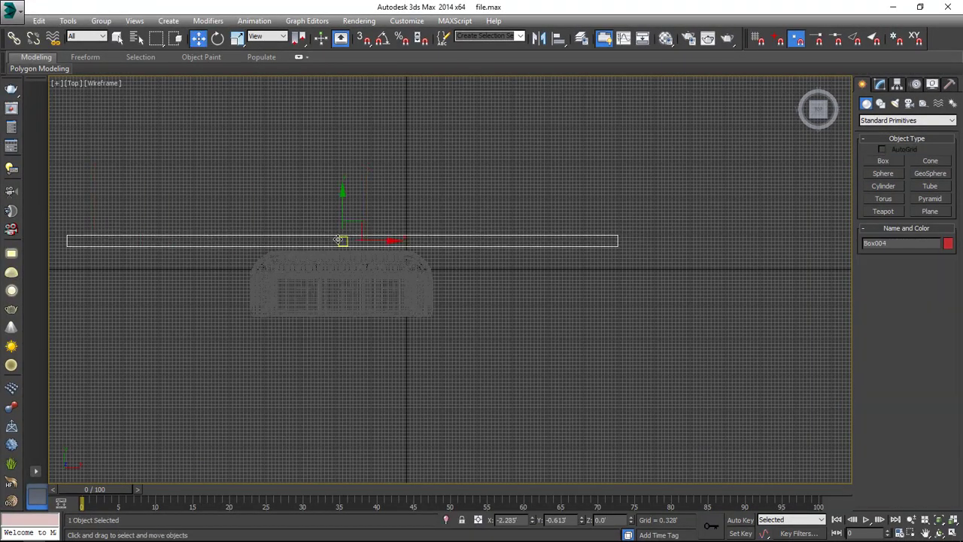
Step: Check the wall box against the sofa in the Left view and set its height to 15'
{"action": "key", "text": "l"}
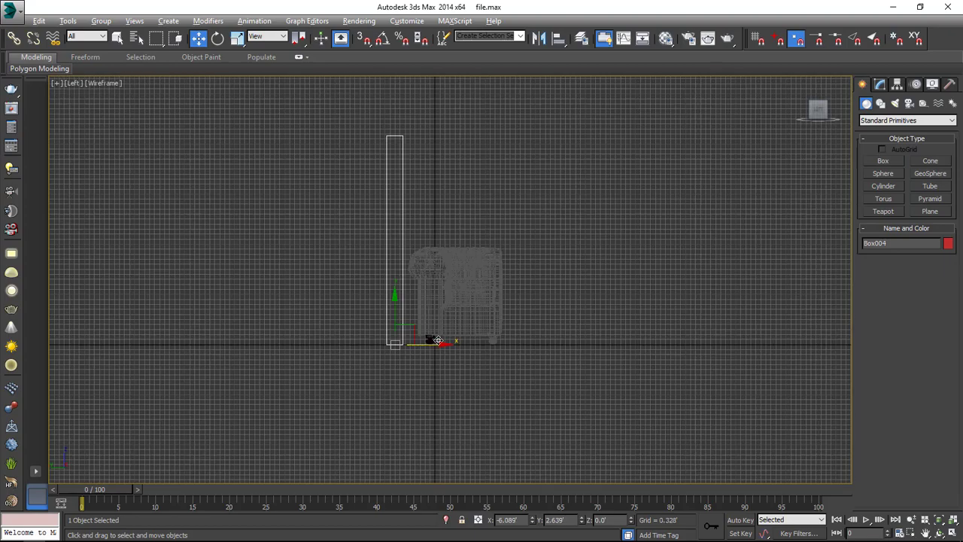
{"action": "scroll", "coordinate": [392, 373], "scroll_direction": "up", "scroll_amount": 3}
{"action": "scroll", "coordinate": [391, 373], "scroll_direction": "down", "scroll_amount": 3}
{"action": "scroll", "coordinate": [374, 374], "scroll_direction": "up", "scroll_amount": 2}
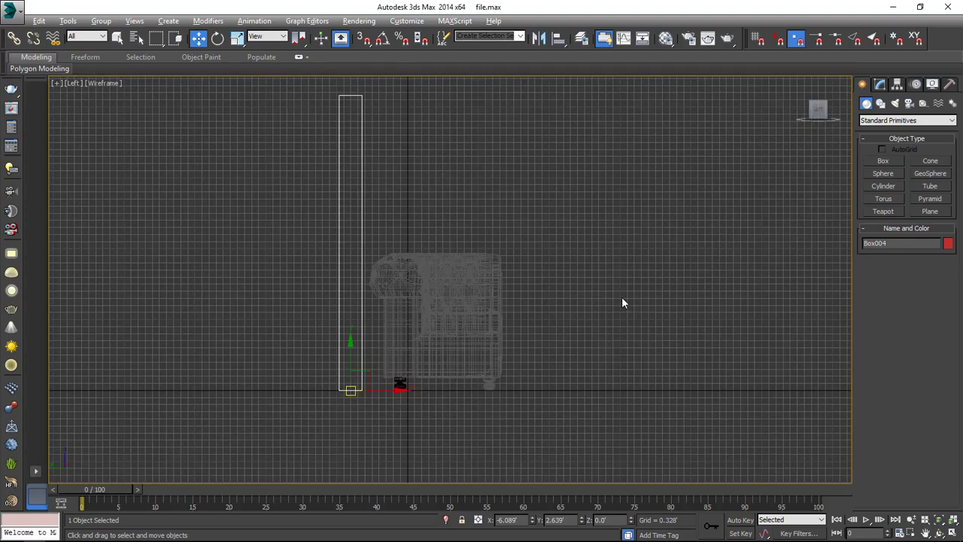
{"action": "left_click", "coordinate": [880, 84]}
{"action": "double_click", "coordinate": [923, 279]}
{"action": "type", "text": "15"}
{"action": "key", "text": "Return"}
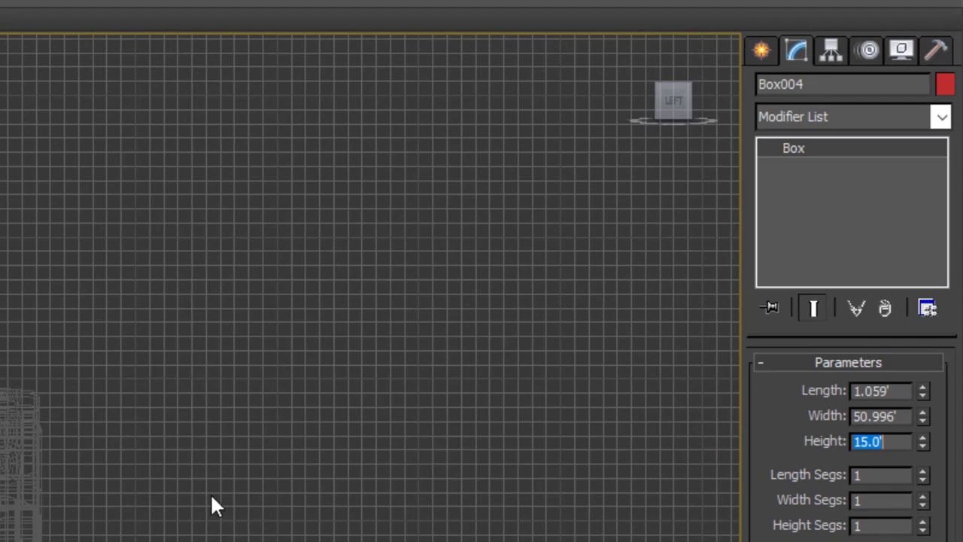
Step: Examine the wall box, sofa and floor plane together in the full Perspective view
{"action": "left_click", "coordinate": [527, 317]}
{"action": "left_click_drag", "start_coordinate": [450, 167], "coordinate": [333, 217]}
{"action": "key", "text": "alt+w"}
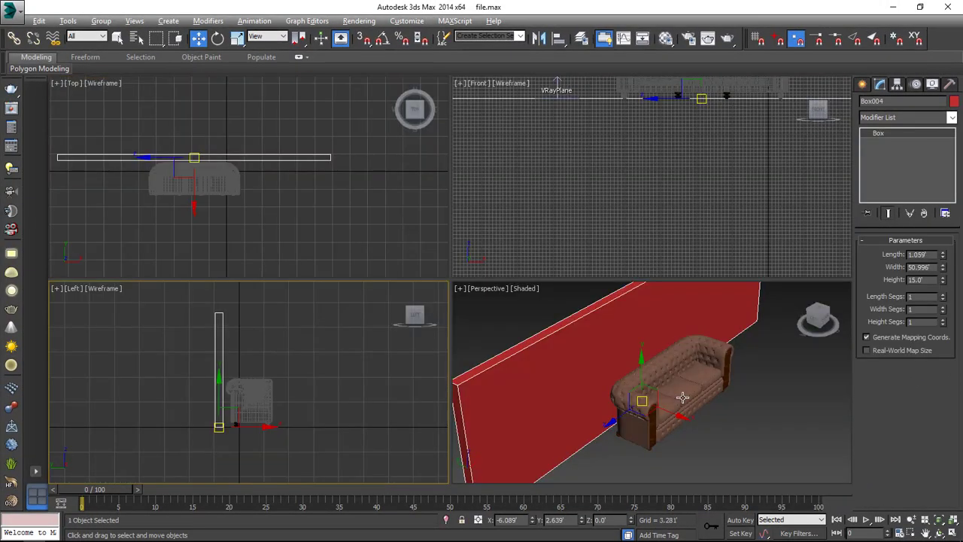
{"action": "right_click", "coordinate": [682, 396]}
{"action": "key", "text": "alt+w"}
{"action": "middle_click_drag", "start_coordinate": [601, 342], "coordinate": [563, 294], "text": "alt"}
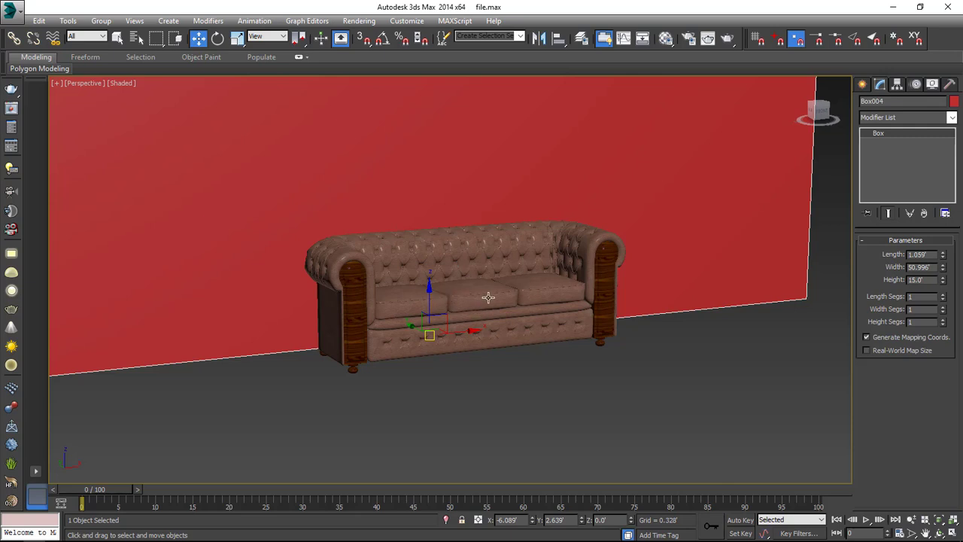
{"action": "scroll", "coordinate": [606, 356], "scroll_direction": "down", "scroll_amount": 5}
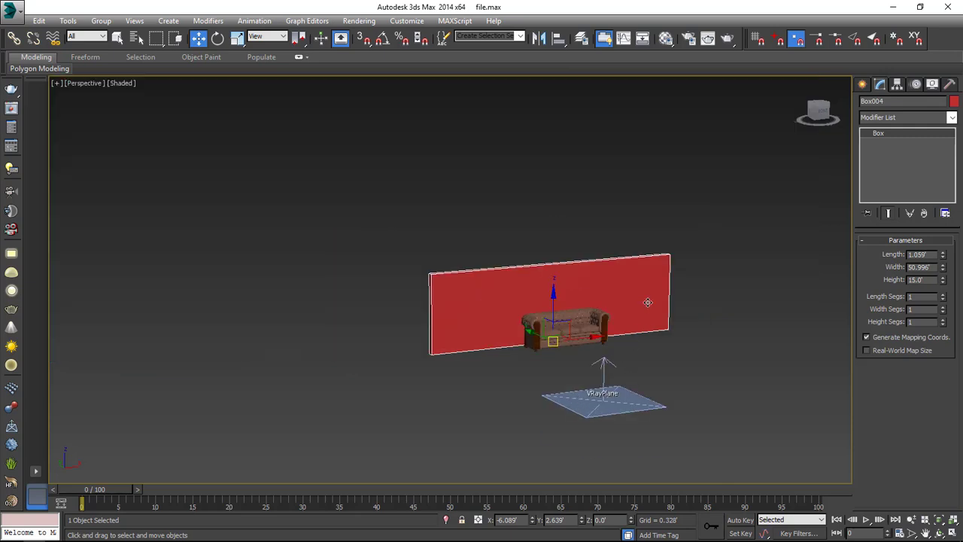
{"action": "scroll", "coordinate": [600, 318], "scroll_direction": "up", "scroll_amount": 6}
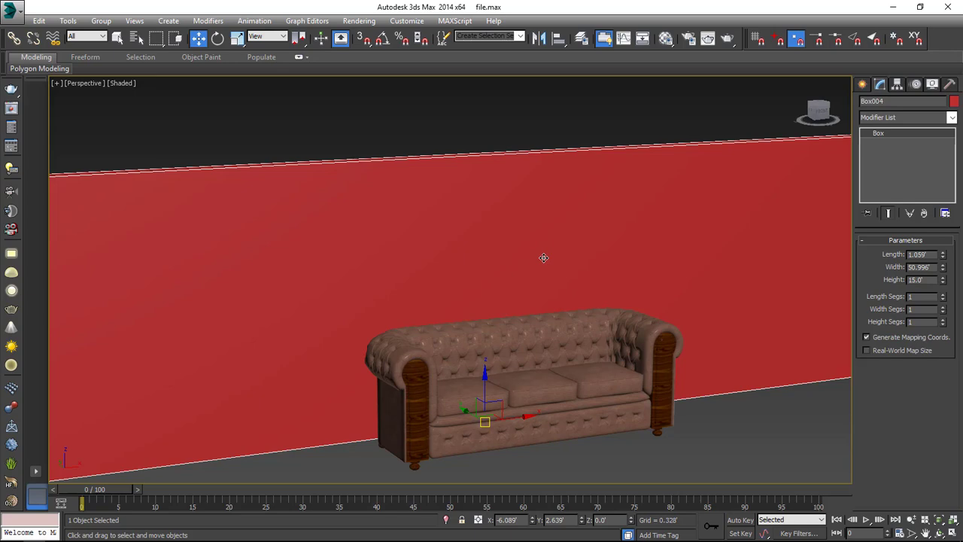
{"action": "scroll", "coordinate": [493, 371], "scroll_direction": "up", "scroll_amount": 3}
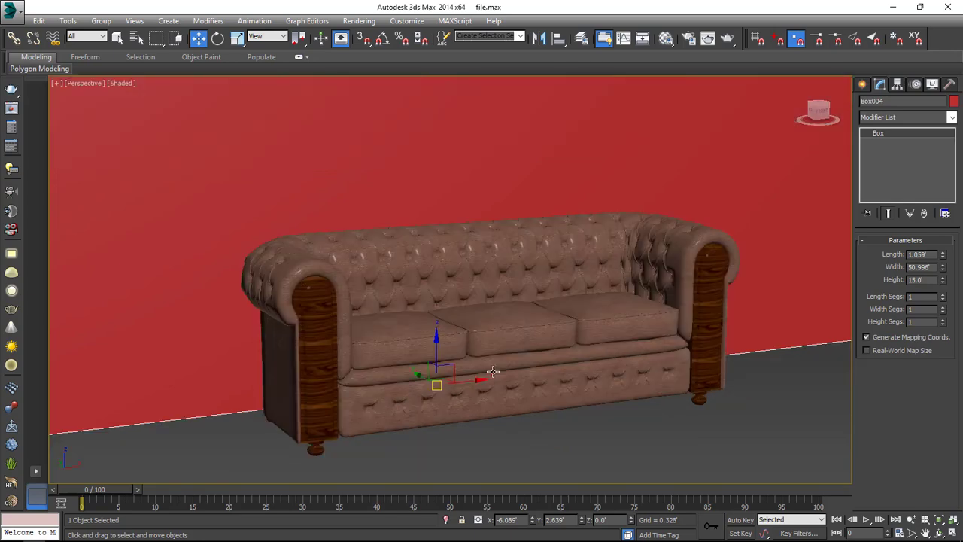
Step: Change the fourth sample material, 07 - Default, to the VRayMtl type
{"action": "key", "text": "m"}
{"action": "left_click", "coordinate": [116, 144]}
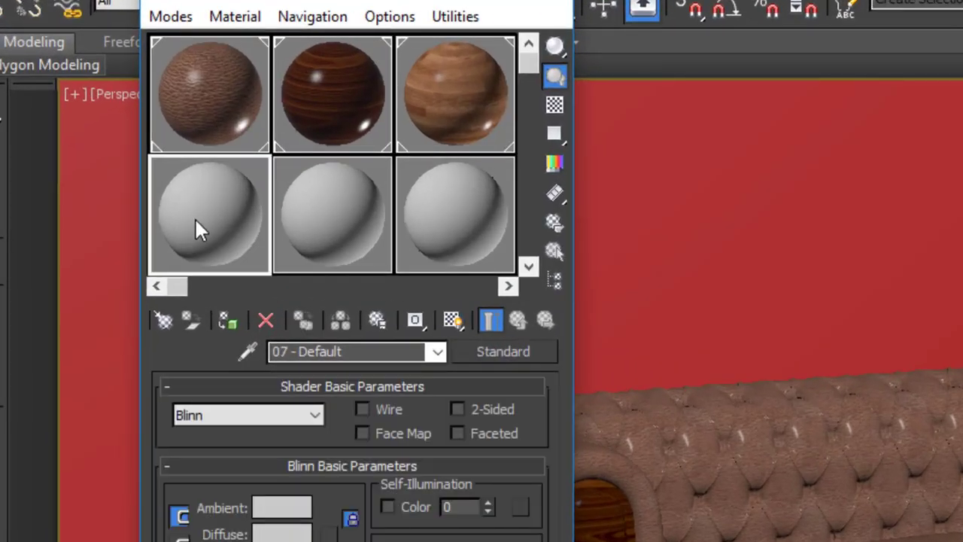
{"action": "left_click", "coordinate": [514, 347]}
{"action": "scroll", "coordinate": [317, 310], "scroll_direction": "down", "scroll_amount": 3}
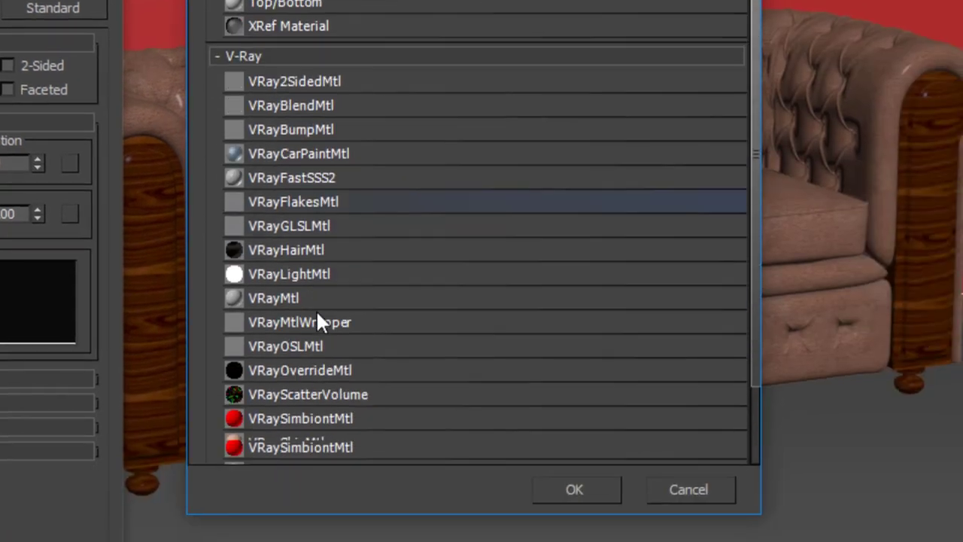
{"action": "left_click", "coordinate": [330, 190]}
{"action": "left_click", "coordinate": [575, 490]}
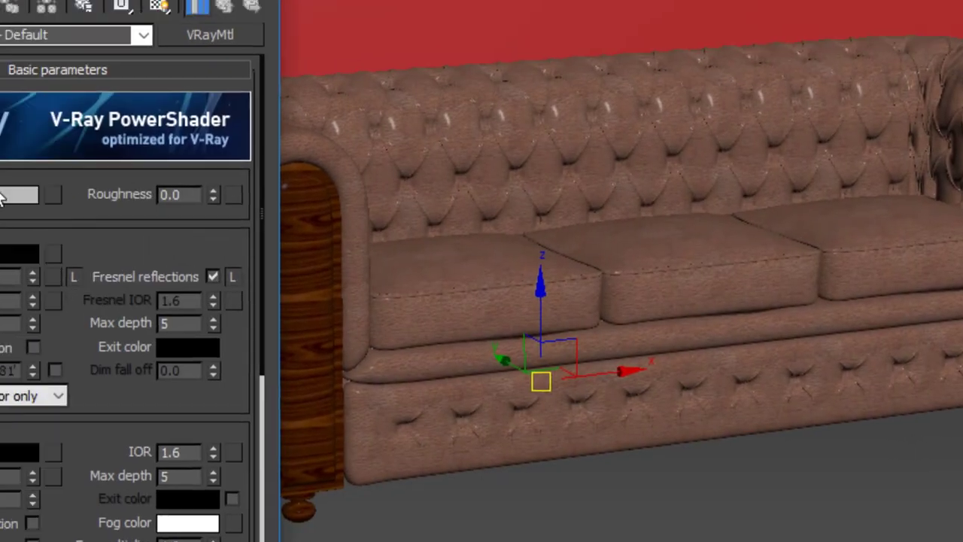
Step: Set the fourth material's diffuse colour to red 50, green 0, blue 0 and assign it to the wall box
{"action": "left_click", "coordinate": [342, 252]}
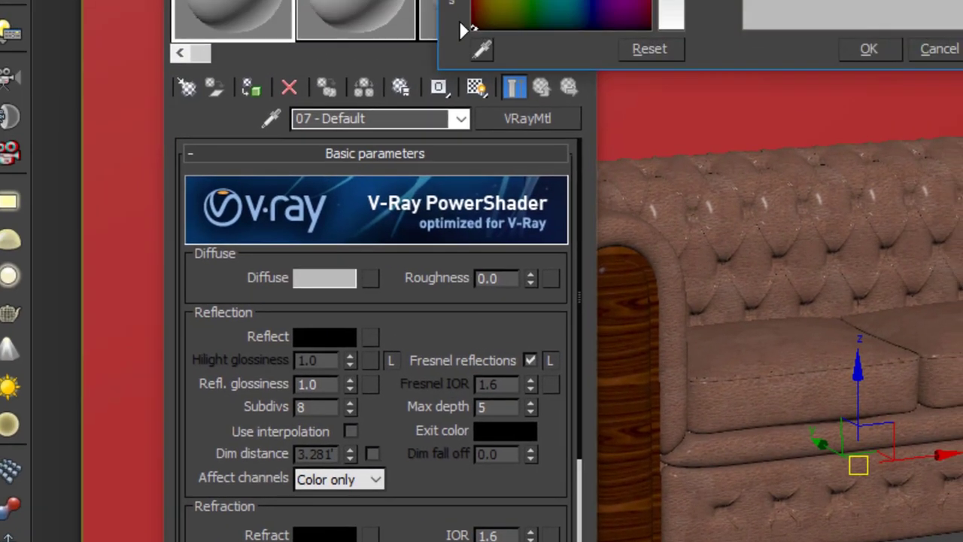
{"action": "type", "text": "50"}
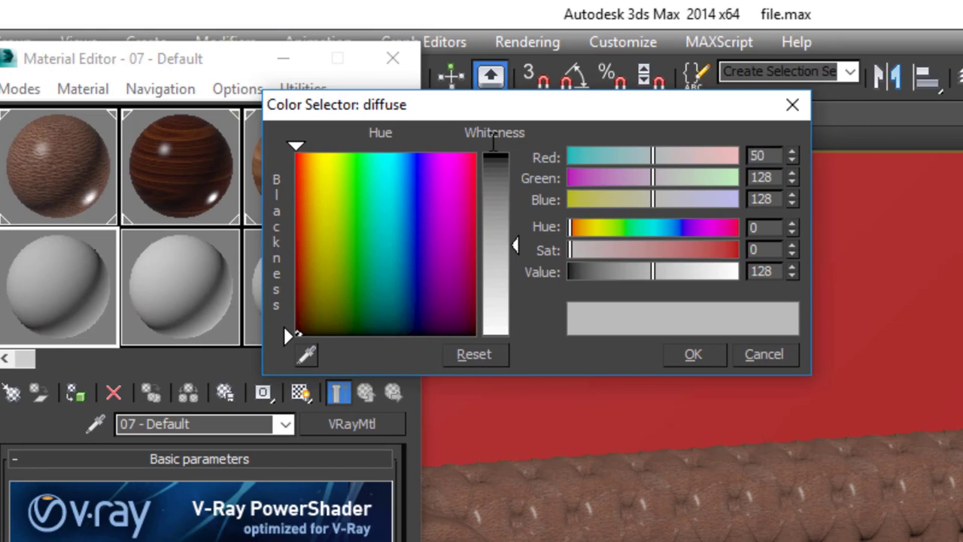
{"action": "key", "text": "Tab"}
{"action": "type", "text": "0"}
{"action": "key", "text": "Tab"}
{"action": "type", "text": "0"}
{"action": "key", "text": "Tab"}
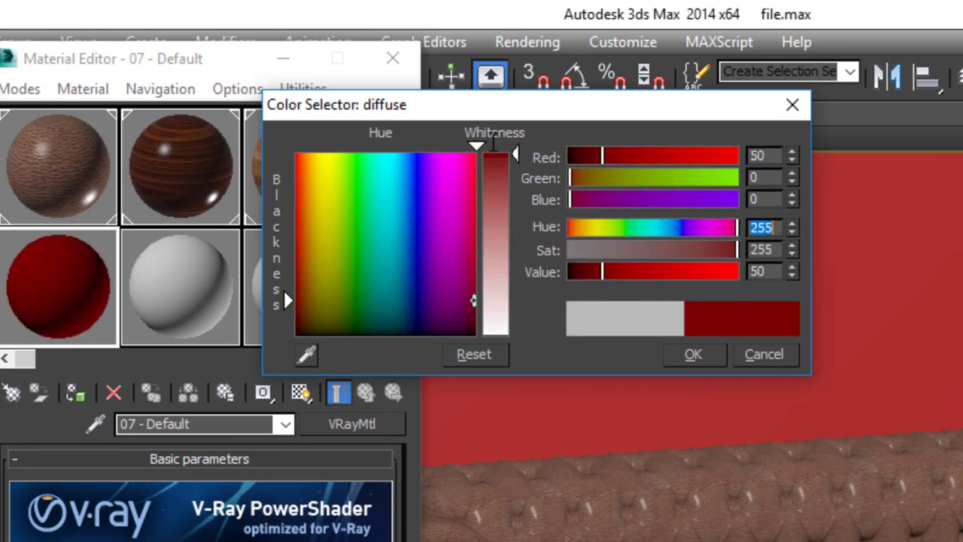
{"action": "left_click", "coordinate": [709, 353]}
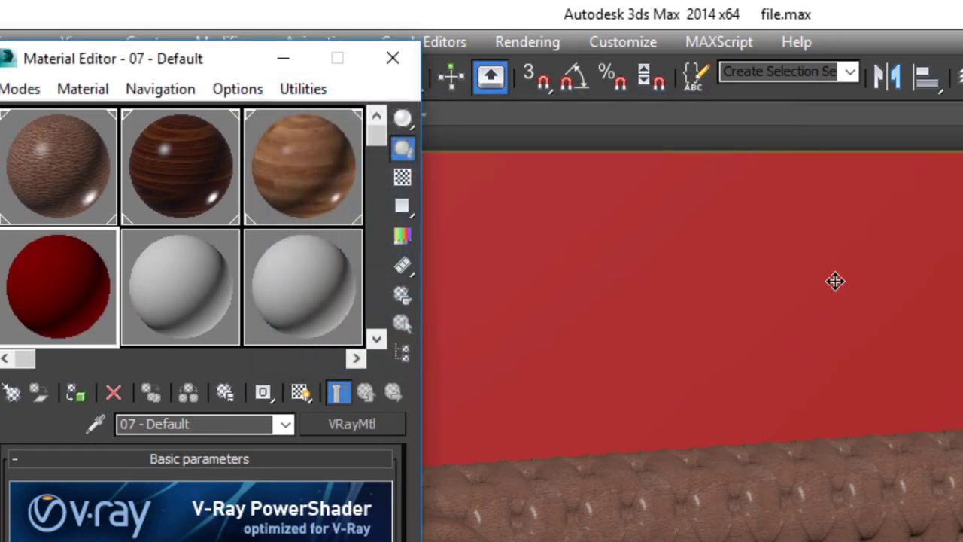
{"action": "left_click", "coordinate": [75, 395]}
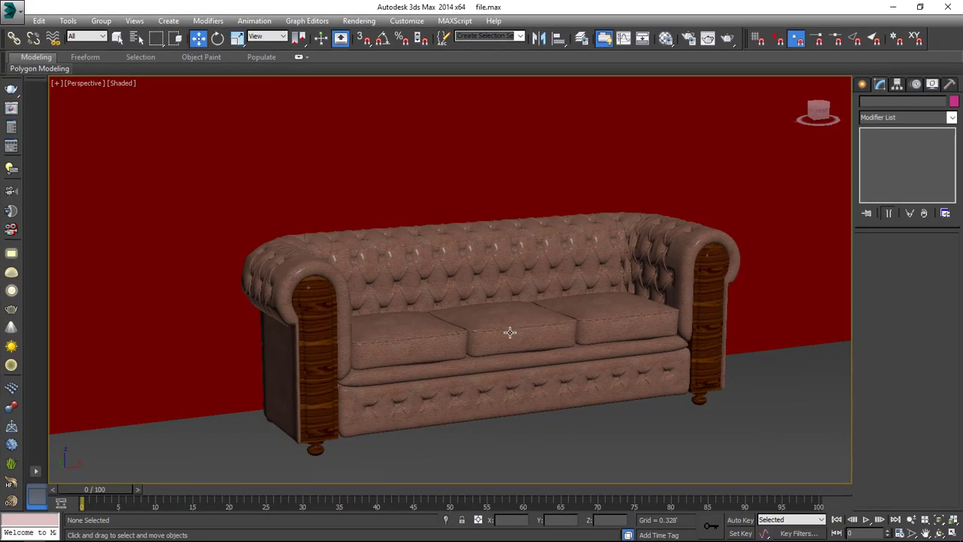
Step: Set the render output size to the HDTV (video) preset at 1920x1080 and show the renderer assignment settings
{"action": "middle_click_drag", "start_coordinate": [520, 323], "coordinate": [476, 296]}
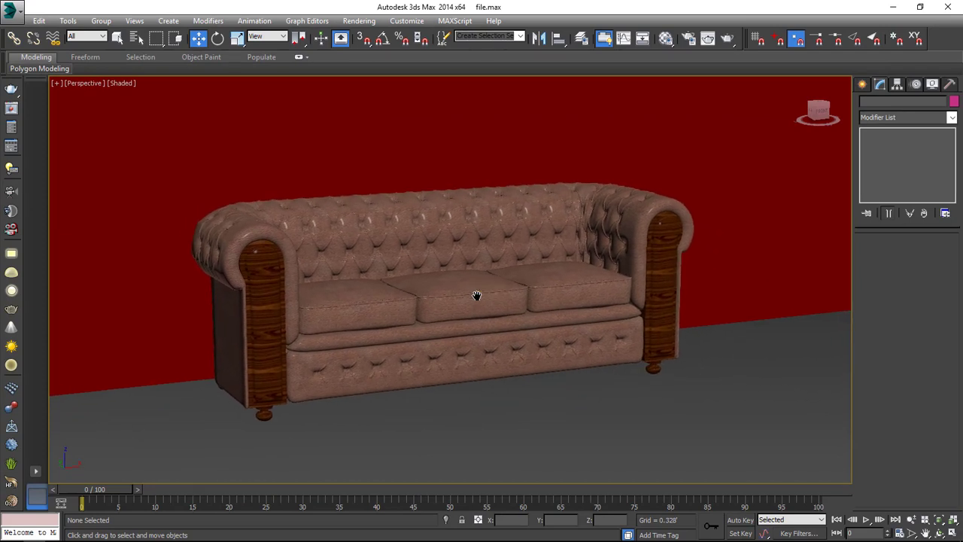
{"action": "key", "text": "F10"}
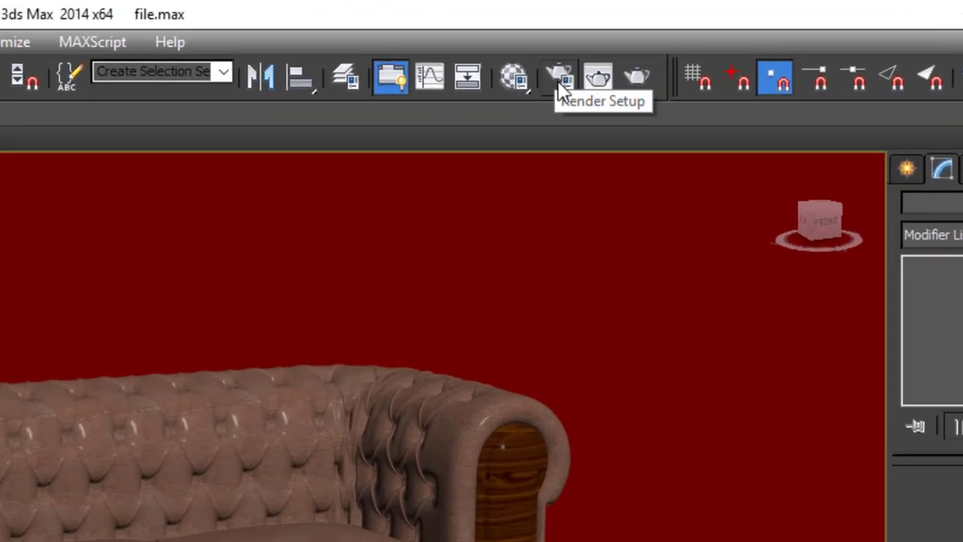
{"action": "left_click", "coordinate": [560, 79]}
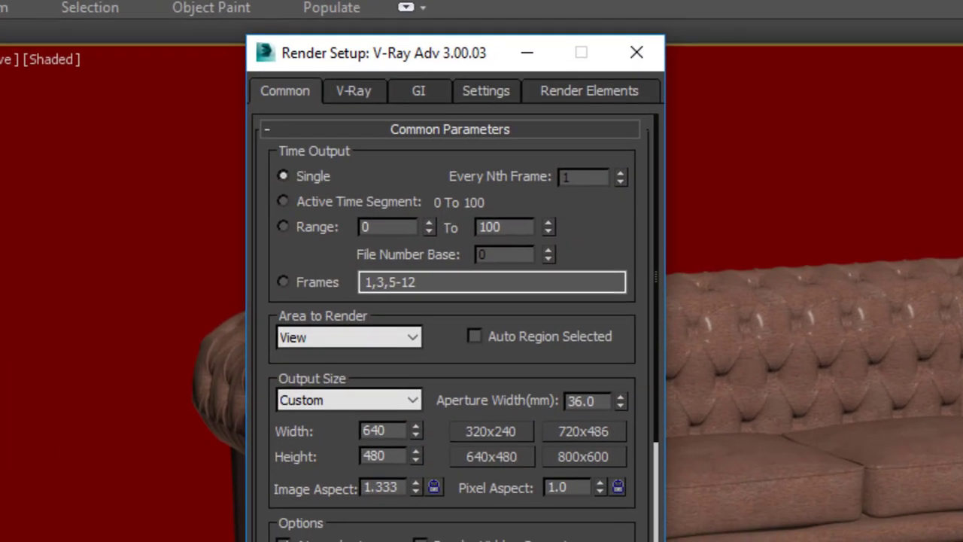
{"action": "left_click", "coordinate": [370, 401]}
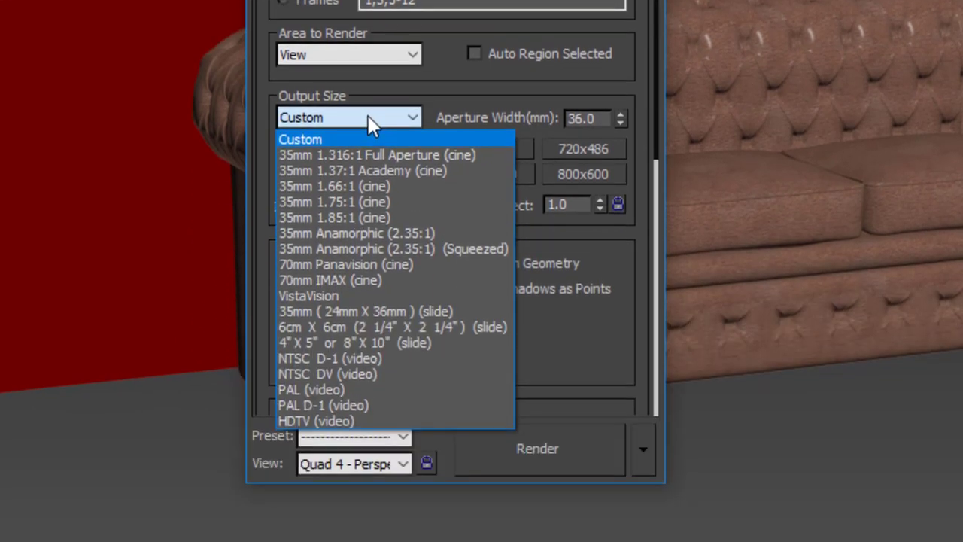
{"action": "left_click", "coordinate": [358, 421]}
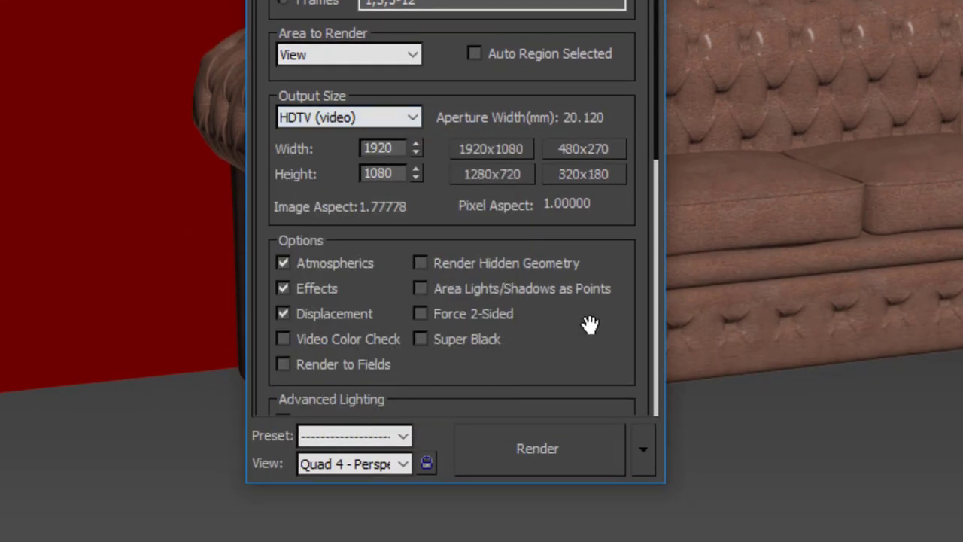
{"action": "scroll", "coordinate": [589, 325], "scroll_direction": "down", "scroll_amount": 10}
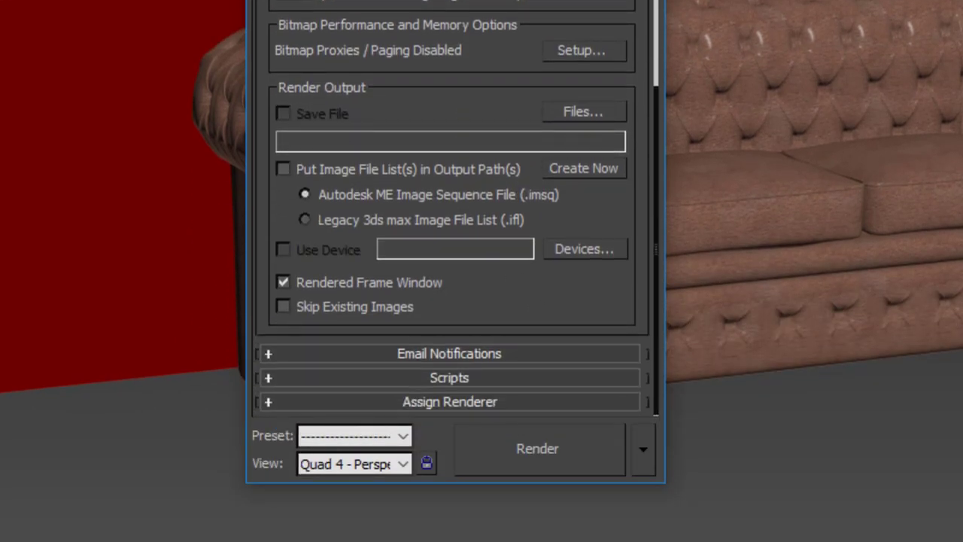
{"action": "left_click", "coordinate": [476, 402]}
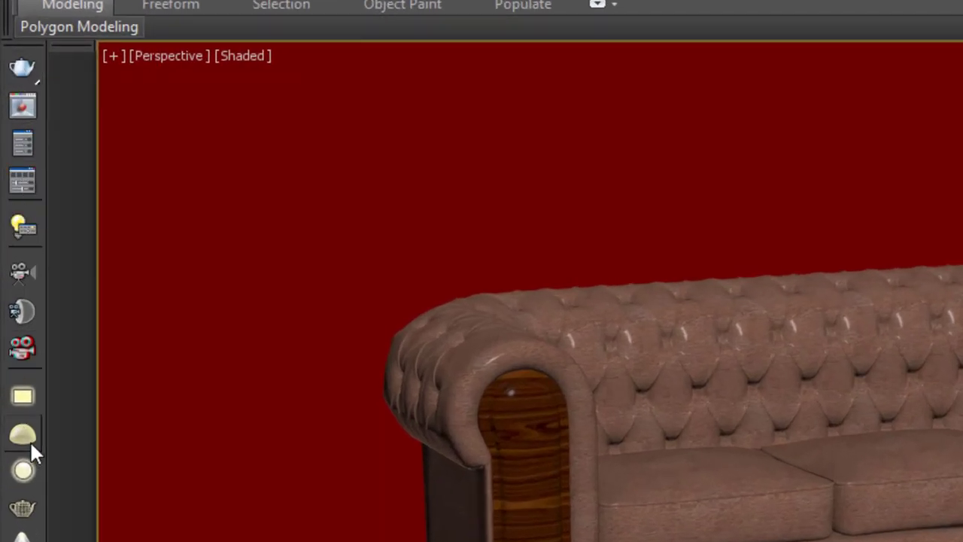
Step: Apply the ArchViz interior preset in the V-Ray Quick Settings
{"action": "left_click", "coordinate": [23, 182]}
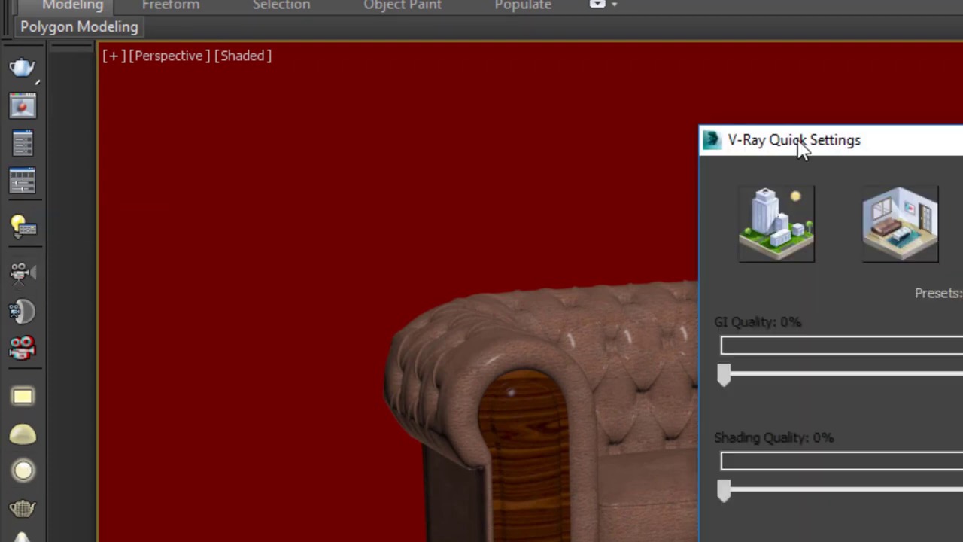
{"action": "left_click_drag", "start_coordinate": [785, 149], "coordinate": [620, 170]}
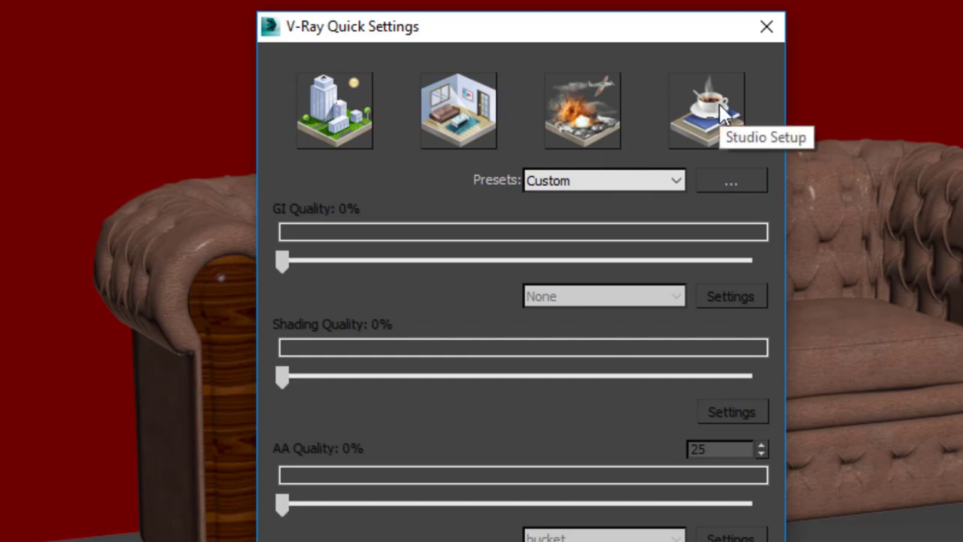
{"action": "left_click", "coordinate": [445, 114]}
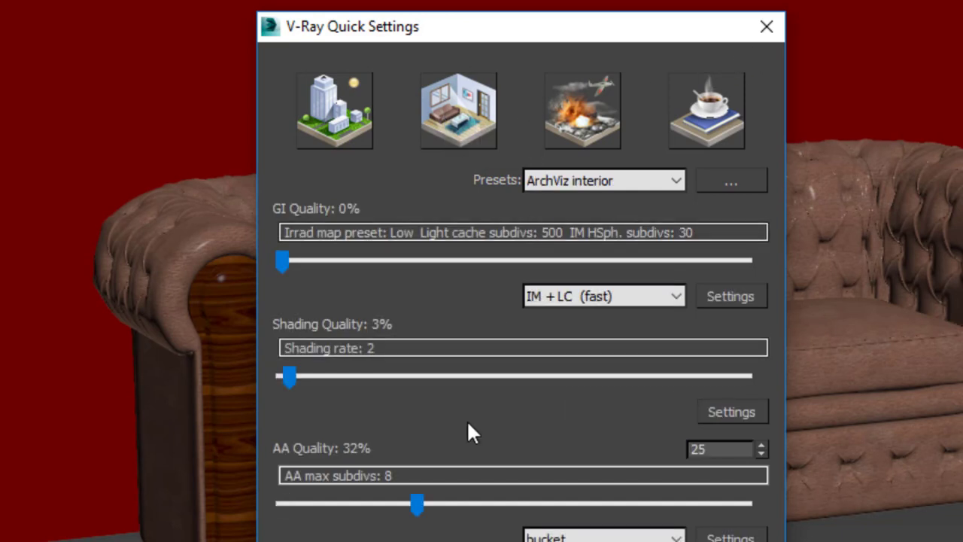
{"action": "left_click", "coordinate": [767, 26]}
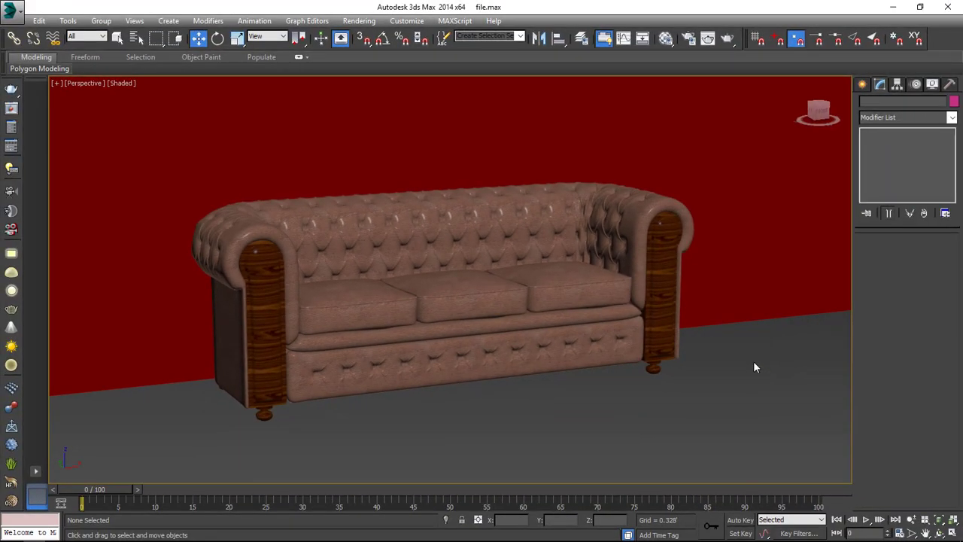
Step: Draw a V-Ray plane light around the sofa in the Front view, about 11.689' half-length and 5.563' half-width
{"action": "key", "text": "alt"}
{"action": "left_click", "coordinate": [645, 241]}
{"action": "key", "text": "alt+w"}
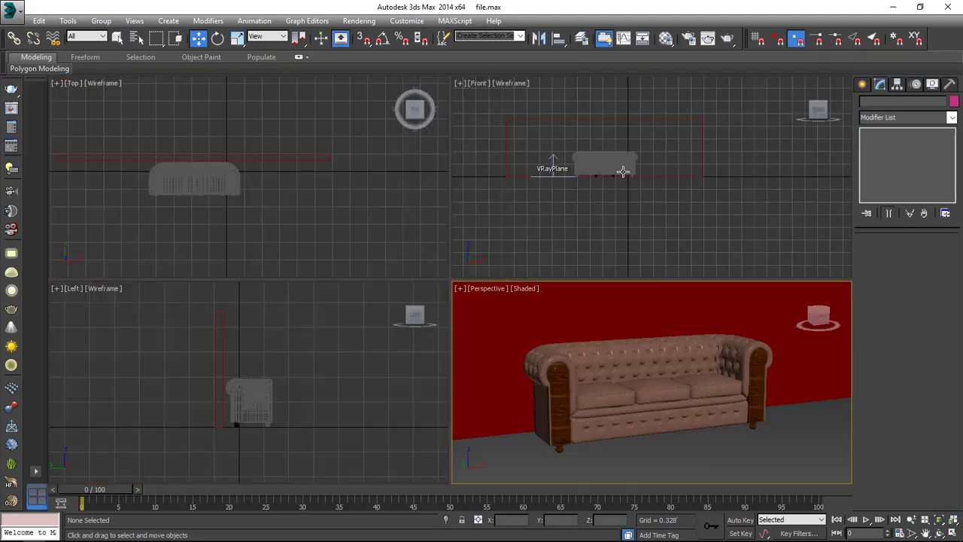
{"action": "left_click", "coordinate": [596, 159]}
{"action": "key", "text": "alt+w"}
{"action": "middle_click_drag", "start_coordinate": [469, 149], "coordinate": [543, 192]}
{"action": "scroll", "coordinate": [543, 192], "scroll_direction": "up", "scroll_amount": 3}
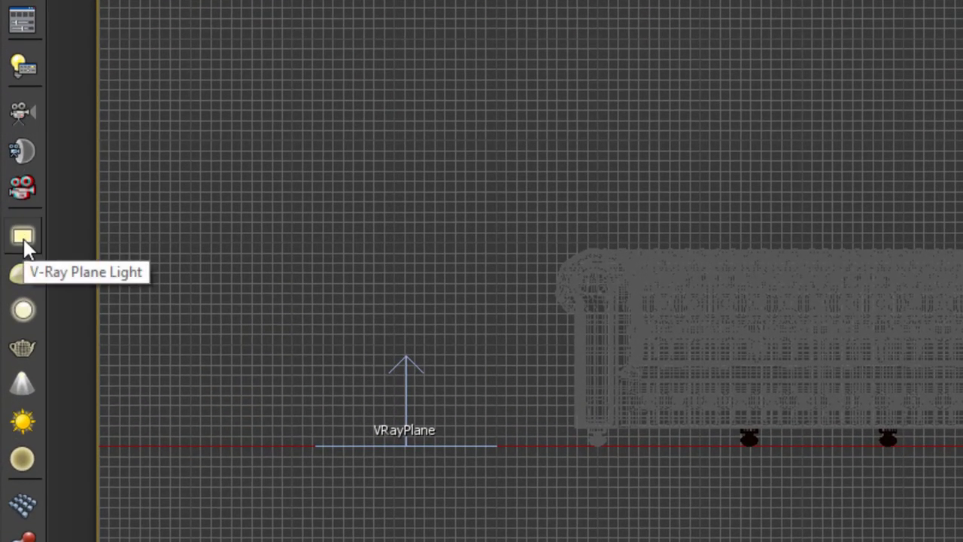
{"action": "left_click", "coordinate": [12, 255]}
{"action": "mouse_move", "coordinate": [239, 181]}
{"action": "left_mouse_down"}
{"action": "mouse_move", "coordinate": [562, 350]}
{"action": "mouse_move", "coordinate": [612, 354]}
{"action": "mouse_move", "coordinate": [580, 354]}
{"action": "mouse_move", "coordinate": [601, 354]}
{"action": "left_mouse_up"}
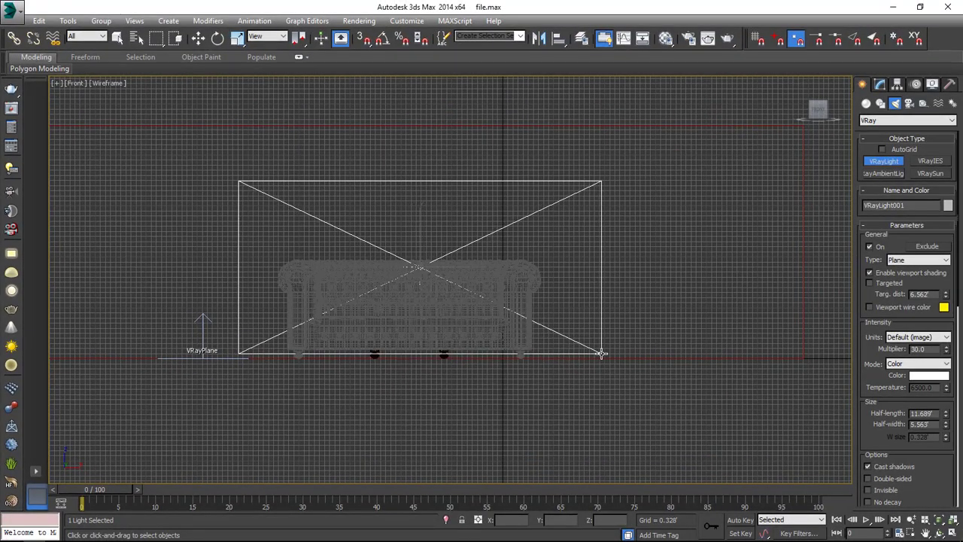
Step: In the Left view, move the plane light in front of and above the sofa to about Y -22.897', Z 14.162', and angle it towards the sofa
{"action": "key", "text": "l"}
{"action": "scroll", "coordinate": [378, 293], "scroll_direction": "down", "scroll_amount": 3}
{"action": "scroll", "coordinate": [465, 283], "scroll_direction": "up", "scroll_amount": 3}
{"action": "key", "text": "w"}
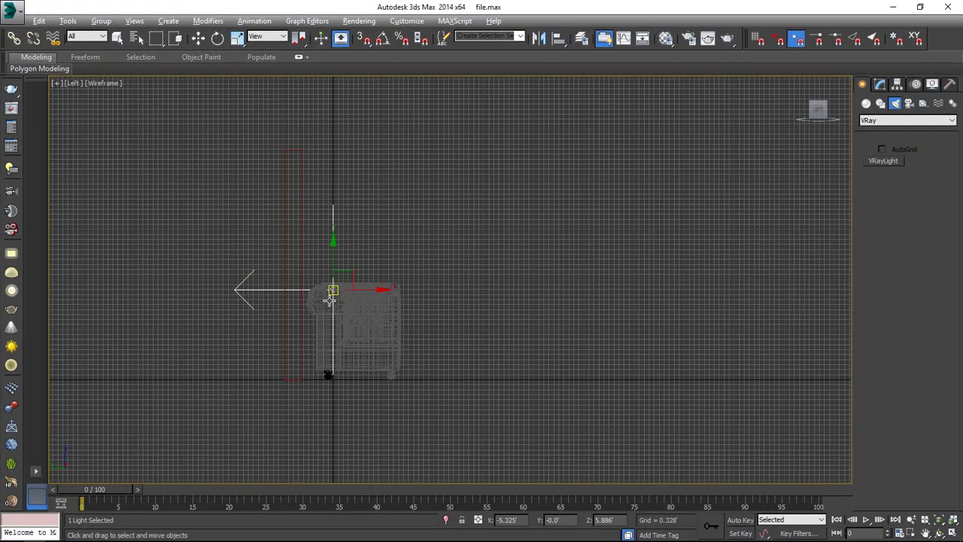
{"action": "left_click_drag", "start_coordinate": [329, 300], "coordinate": [678, 169]}
{"action": "key", "text": "e"}
{"action": "key", "text": "w"}
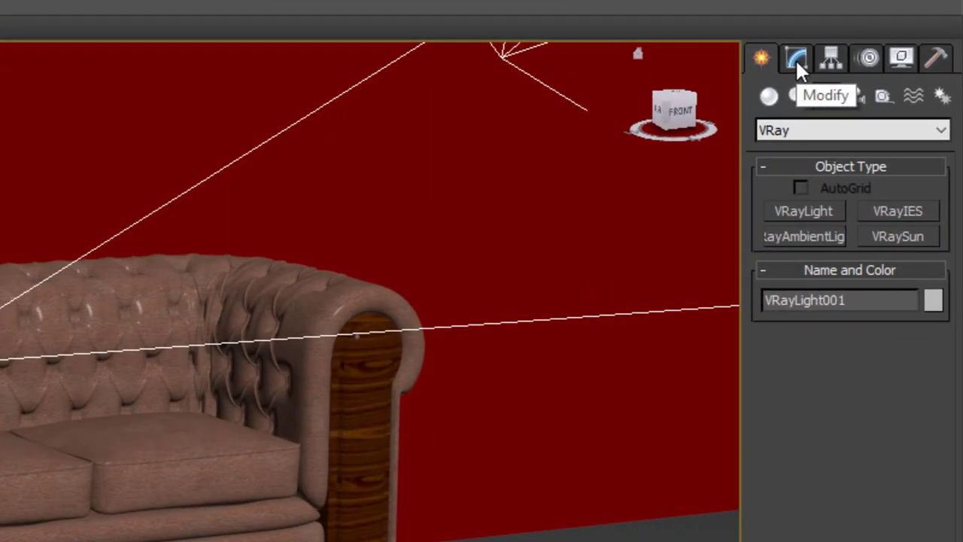
Step: Set the plane light's intensity multiplier to 10 and make the light invisible
{"action": "left_click", "coordinate": [795, 59]}
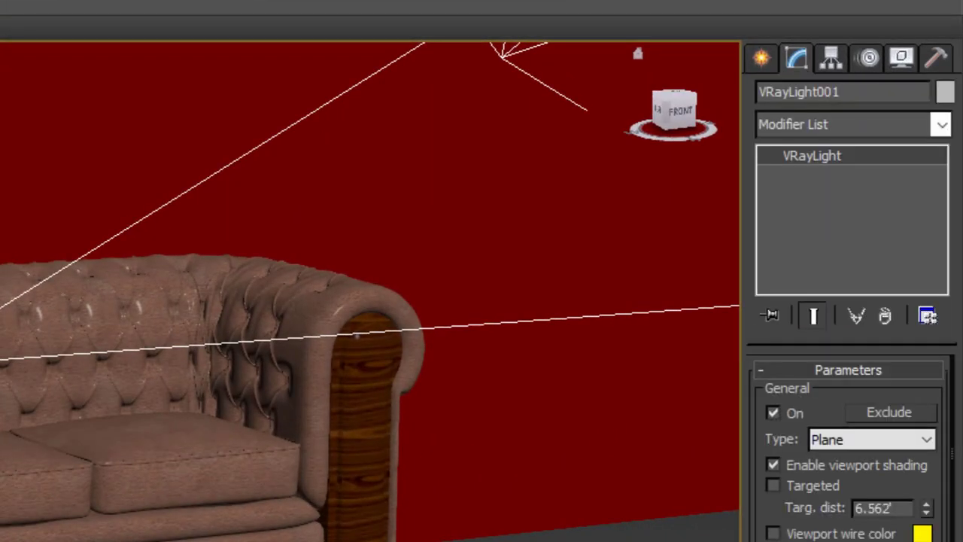
{"action": "left_click_drag", "start_coordinate": [779, 541], "coordinate": [778, 470]}
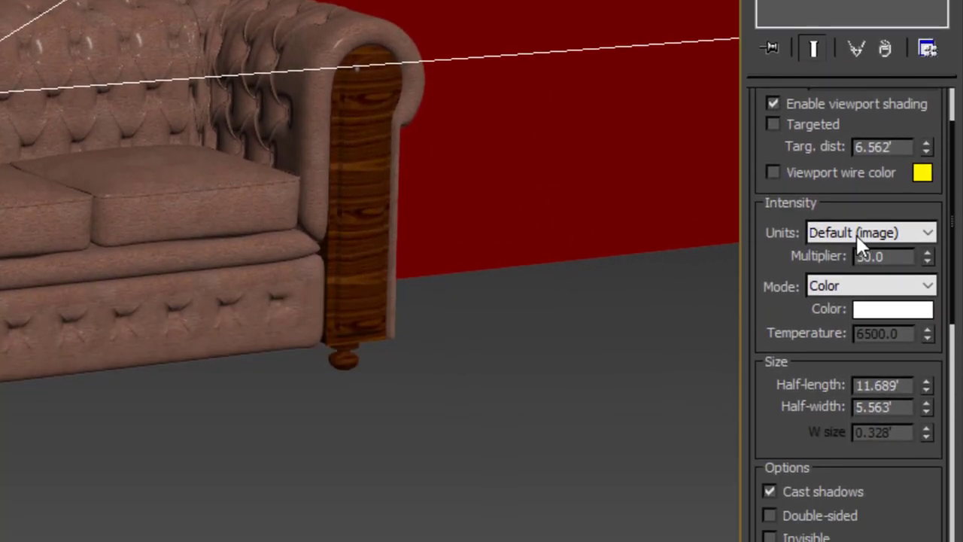
{"action": "left_click", "coordinate": [891, 257]}
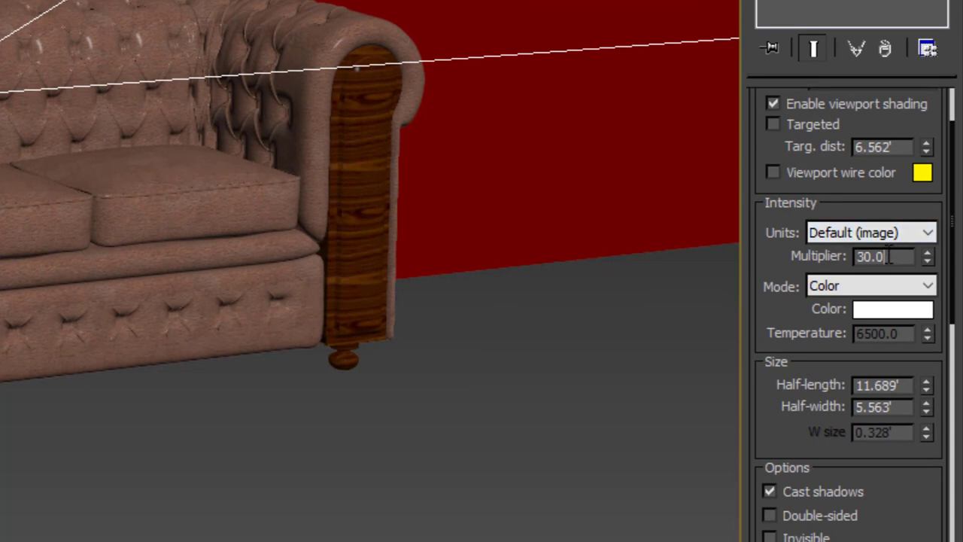
{"action": "left_click_drag", "start_coordinate": [891, 257], "coordinate": [774, 254]}
{"action": "type", "text": "10"}
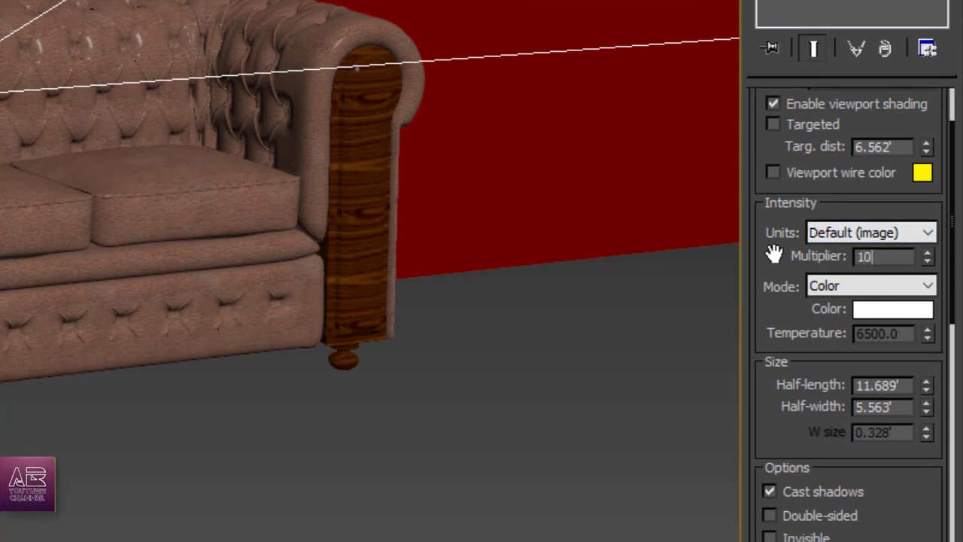
{"action": "key", "text": "Return"}
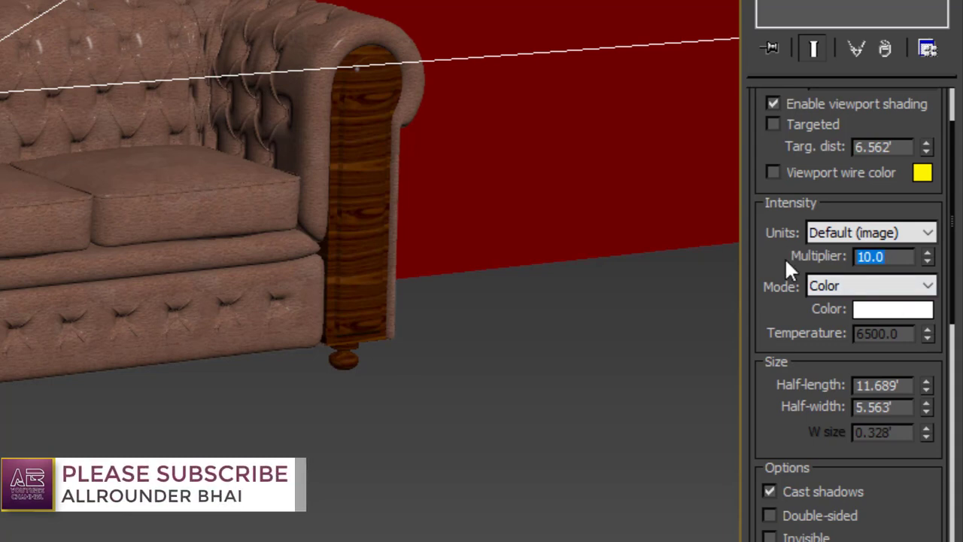
{"action": "left_click_drag", "start_coordinate": [788, 262], "coordinate": [851, 14]}
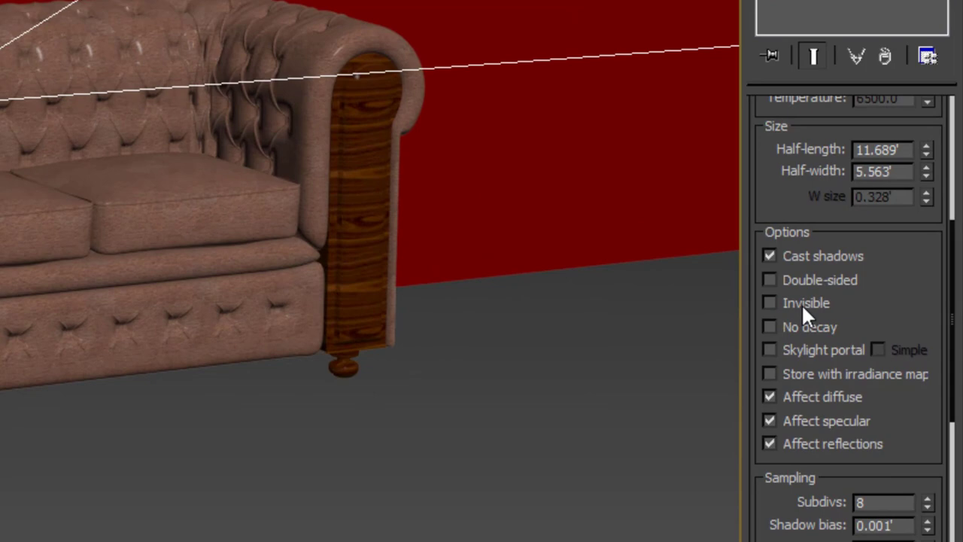
{"action": "left_click", "coordinate": [804, 304]}
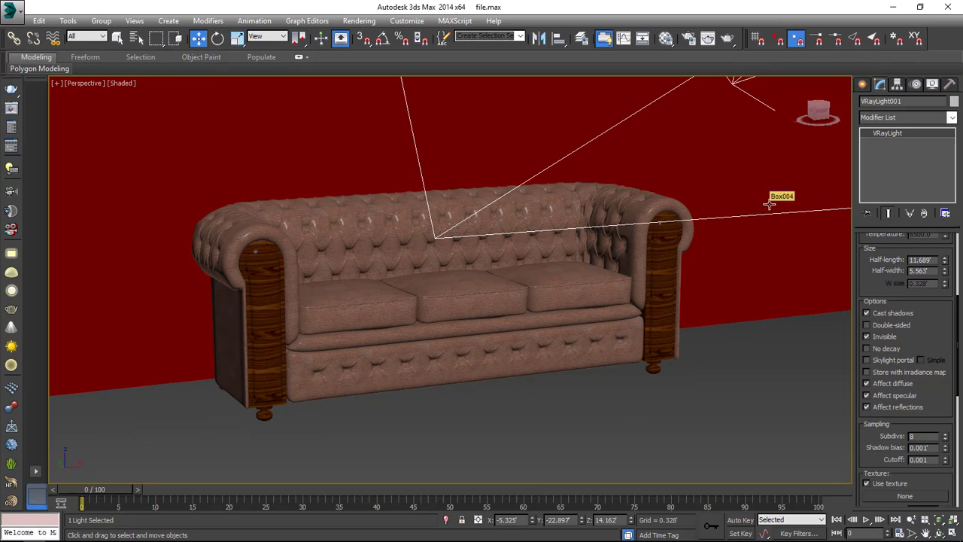
Step: Turn on the safe frame in the Perspective view and compose a three-quarter shot with the whole sofa inside it
{"action": "scroll", "coordinate": [422, 269], "scroll_direction": "up", "scroll_amount": 4}
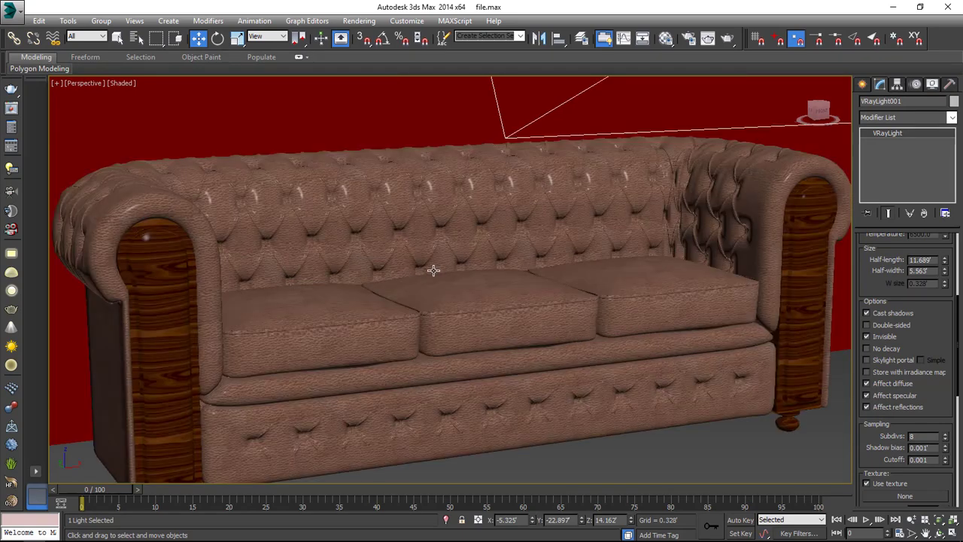
{"action": "scroll", "coordinate": [435, 269], "scroll_direction": "down", "scroll_amount": 4}
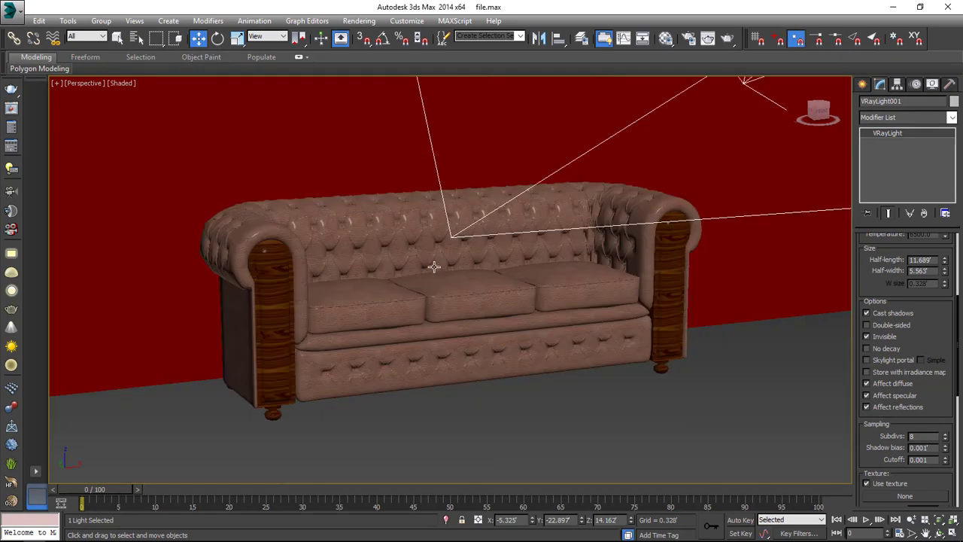
{"action": "key", "text": "shift+f"}
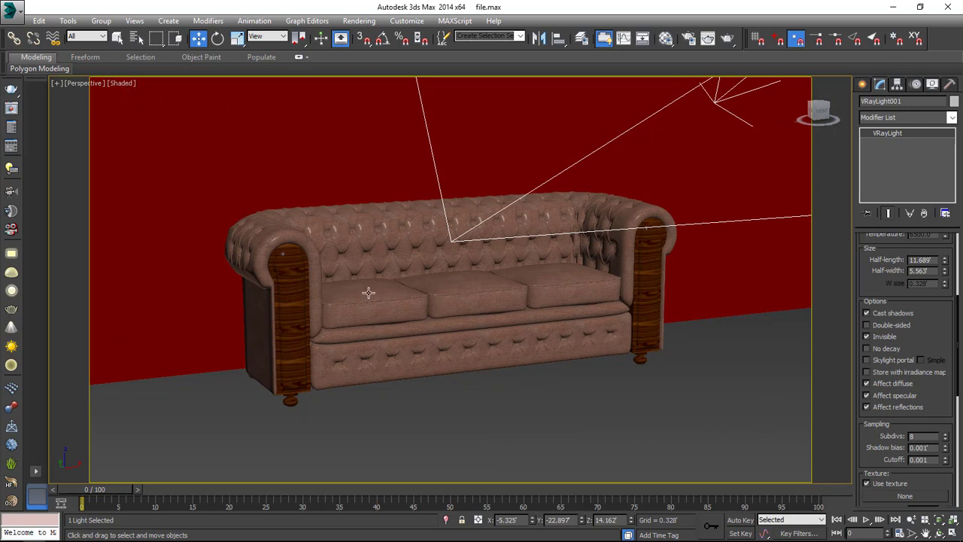
{"action": "scroll", "coordinate": [369, 293], "scroll_direction": "up", "scroll_amount": 3}
{"action": "middle_click_drag", "start_coordinate": [595, 354], "coordinate": [564, 334]}
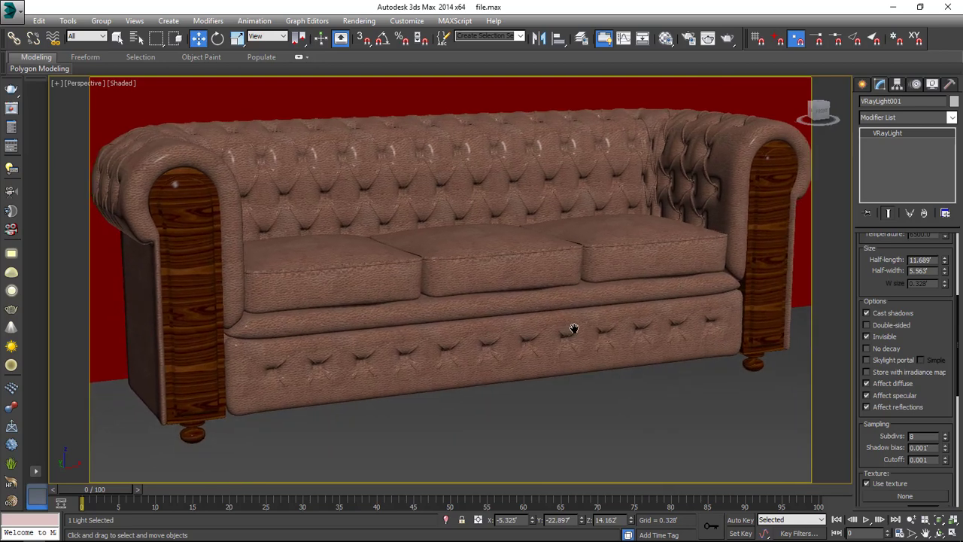
{"action": "scroll", "coordinate": [483, 353], "scroll_direction": "down", "scroll_amount": 3}
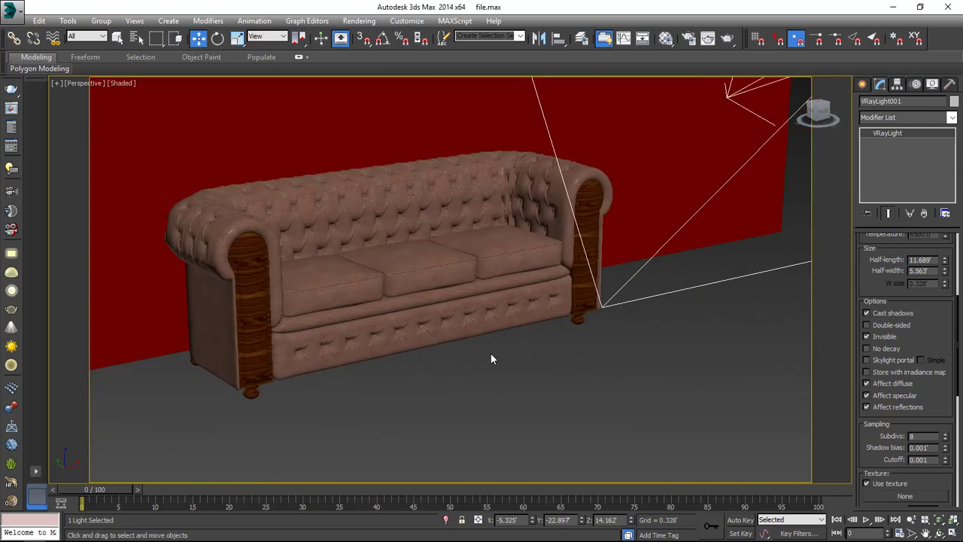
{"action": "middle_click_drag", "start_coordinate": [490, 359], "coordinate": [471, 344], "text": "alt"}
{"action": "scroll", "coordinate": [414, 335], "scroll_direction": "up", "scroll_amount": 4}
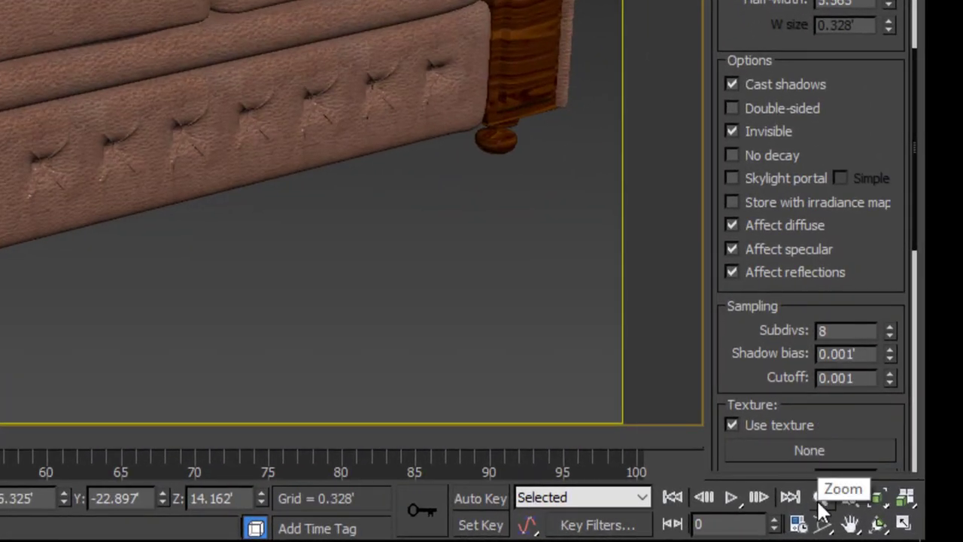
{"action": "left_click", "coordinate": [818, 499]}
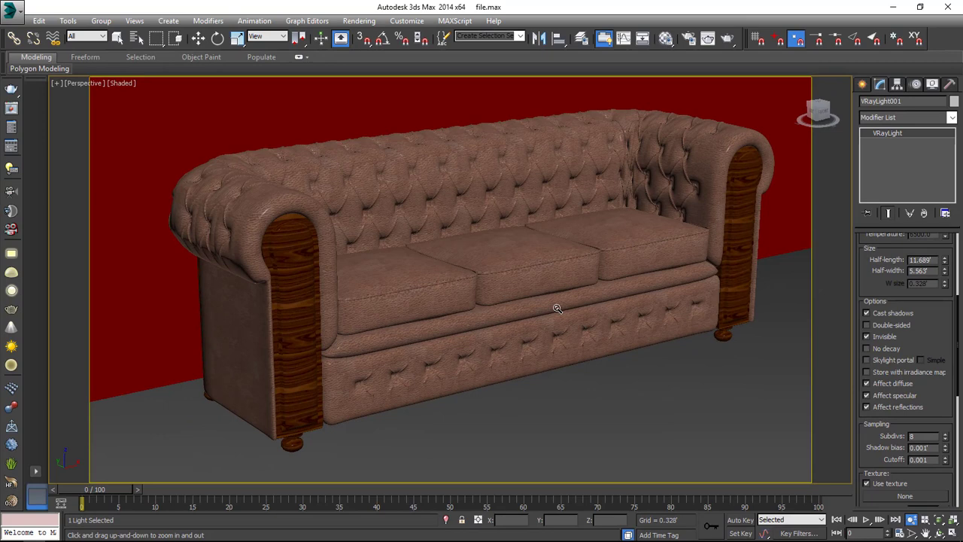
{"action": "left_click_drag", "start_coordinate": [557, 308], "coordinate": [557, 310]}
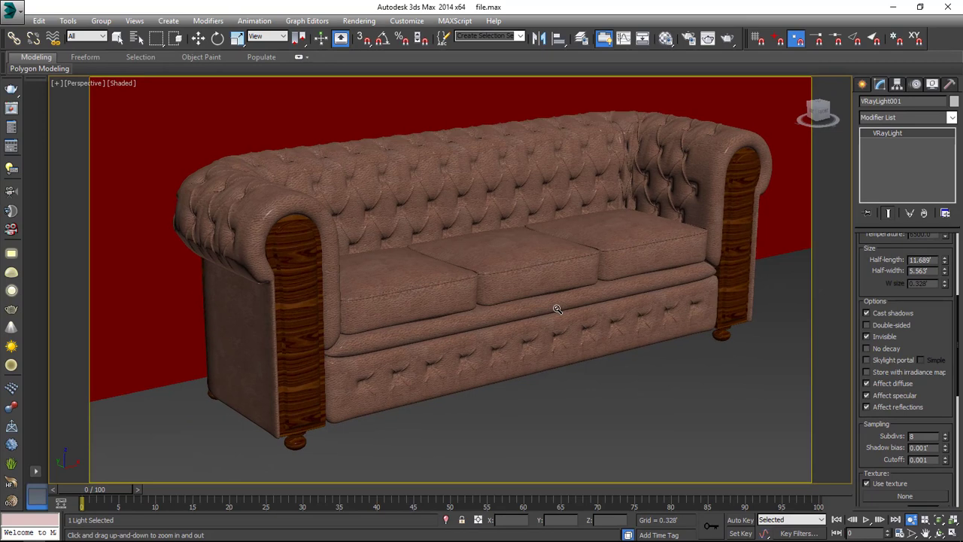
{"action": "key", "text": "w"}
{"action": "middle_click_drag", "start_coordinate": [628, 325], "coordinate": [613, 329], "text": "alt"}
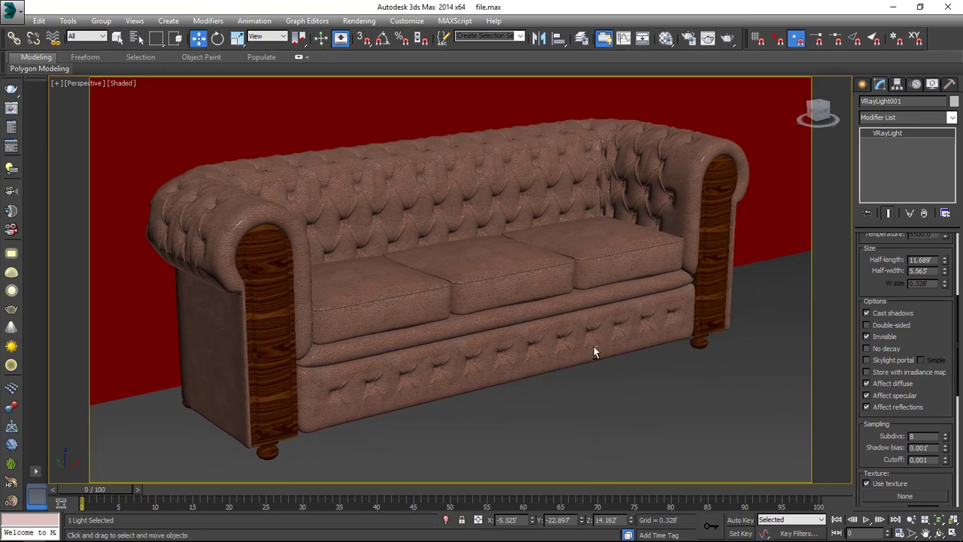
{"action": "middle_click_drag", "start_coordinate": [645, 387], "coordinate": [581, 384], "text": "alt"}
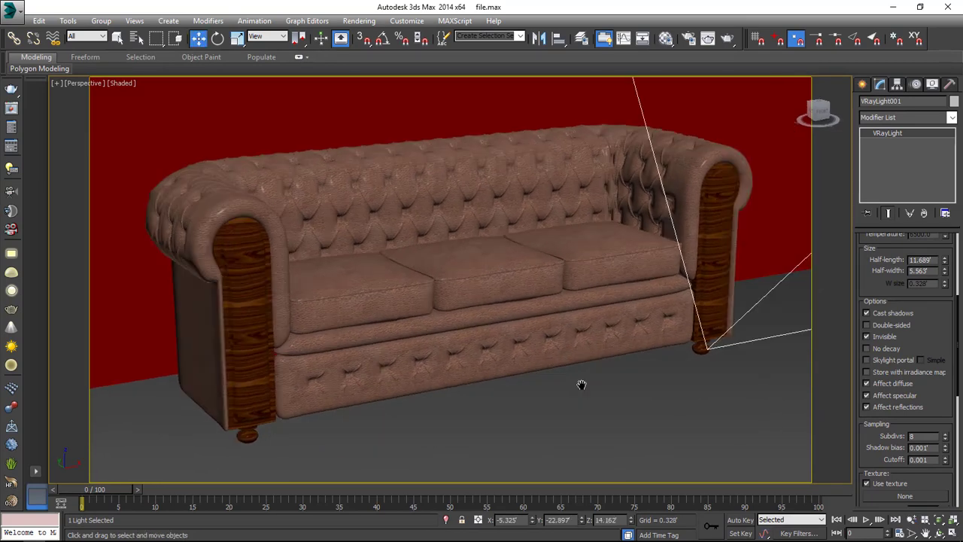
Step: Render the framed Perspective view as a V-Ray production image
{"action": "key", "text": "F9"}
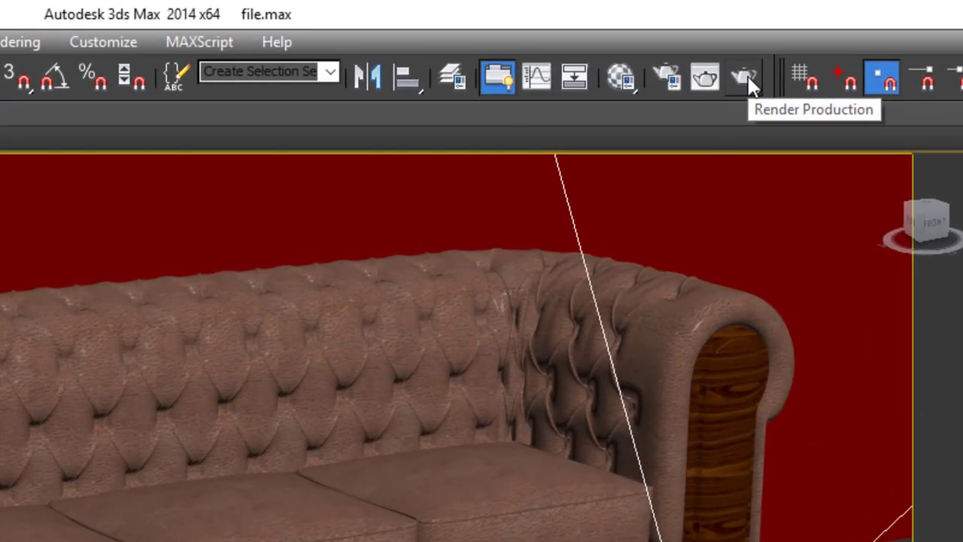
{"action": "left_click", "coordinate": [727, 38]}
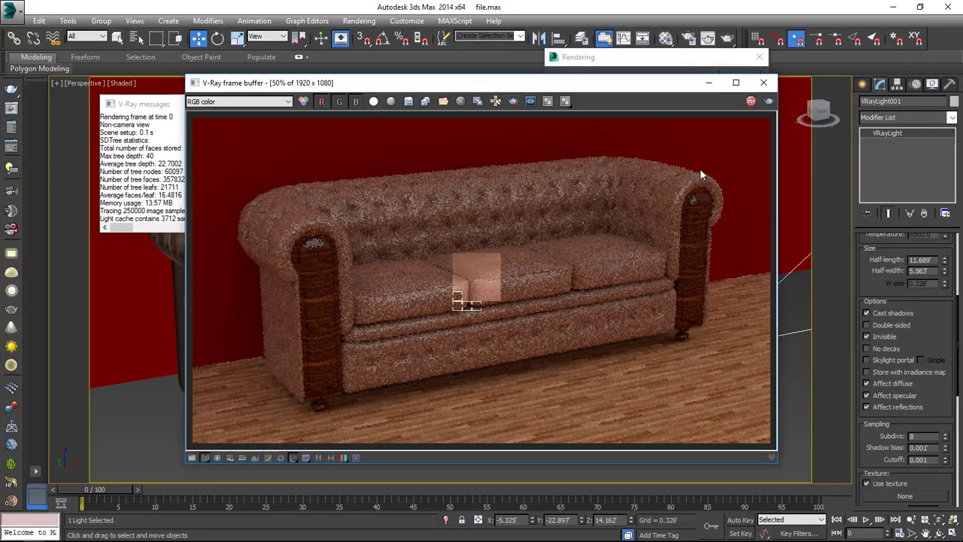
{"action": "scroll", "coordinate": [555, 201], "scroll_direction": "up", "scroll_amount": 2}
{"action": "scroll", "coordinate": [491, 247], "scroll_direction": "down", "scroll_amount": 2}
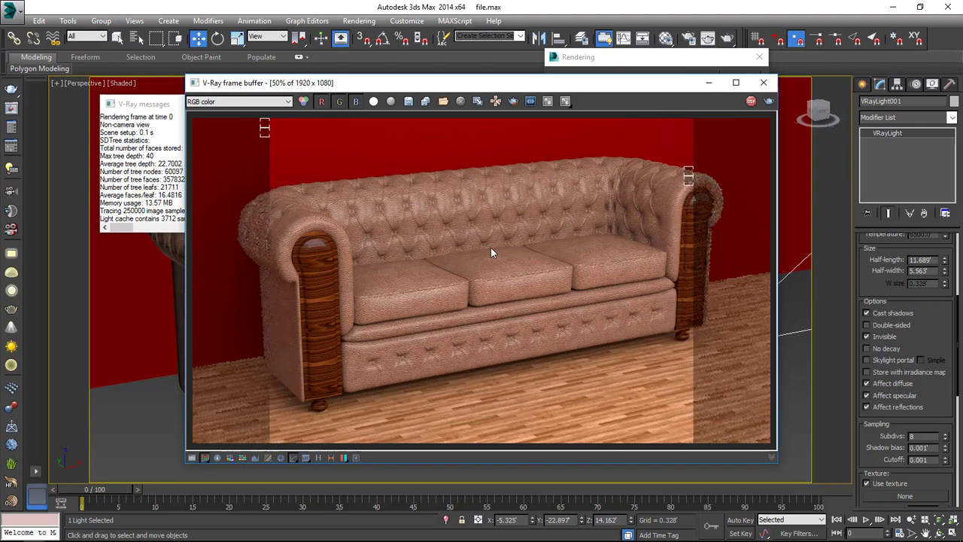
Step: Examine the rendered leather, button tufting, wooden arm front and wood floor up close at 200% in the frame buffer
{"action": "double_click", "coordinate": [405, 324]}
{"action": "scroll", "coordinate": [386, 328], "scroll_direction": "up", "scroll_amount": 1}
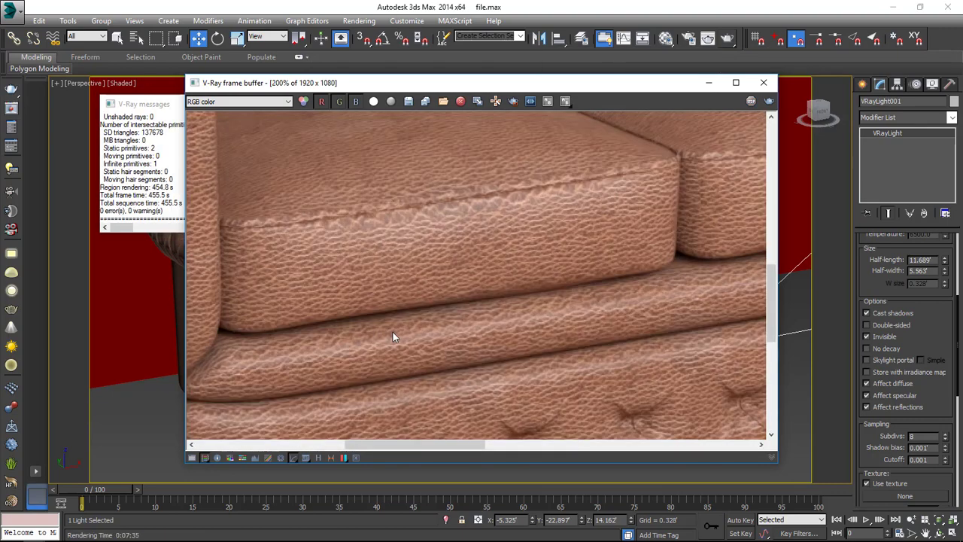
{"action": "middle_click_drag", "start_coordinate": [393, 332], "coordinate": [542, 222]}
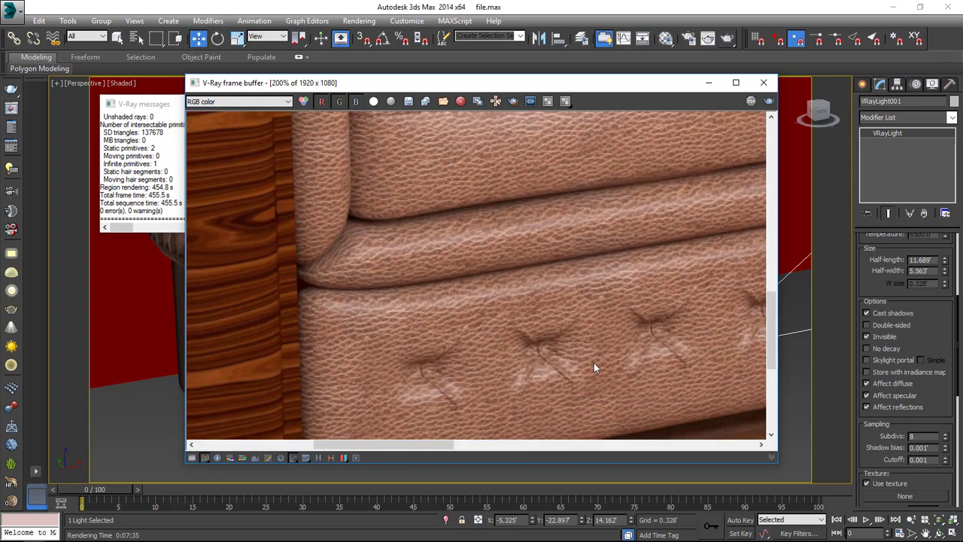
{"action": "middle_click_drag", "start_coordinate": [594, 367], "coordinate": [393, 218]}
{"action": "middle_click_drag", "start_coordinate": [669, 352], "coordinate": [569, 232]}
{"action": "middle_click_drag", "start_coordinate": [566, 330], "coordinate": [491, 386]}
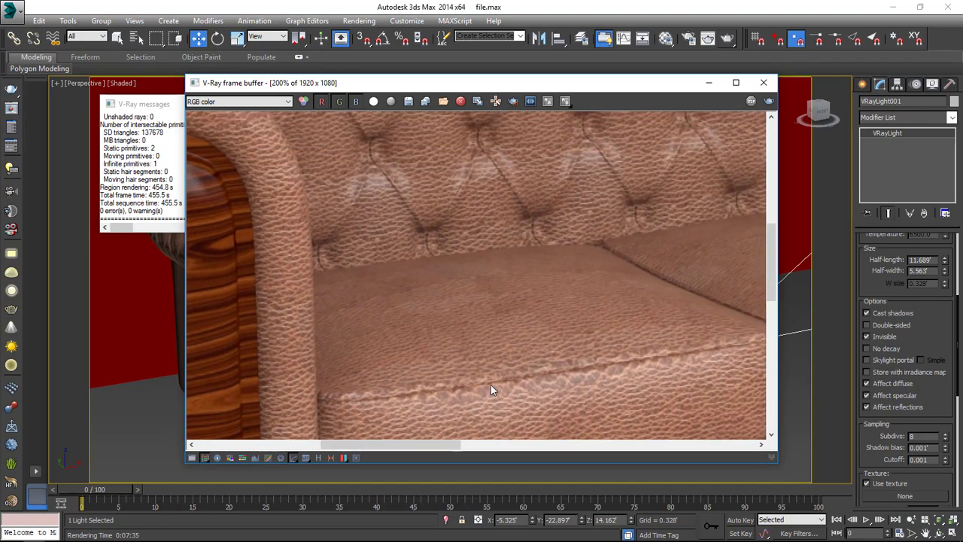
{"action": "middle_click_drag", "start_coordinate": [405, 186], "coordinate": [600, 337]}
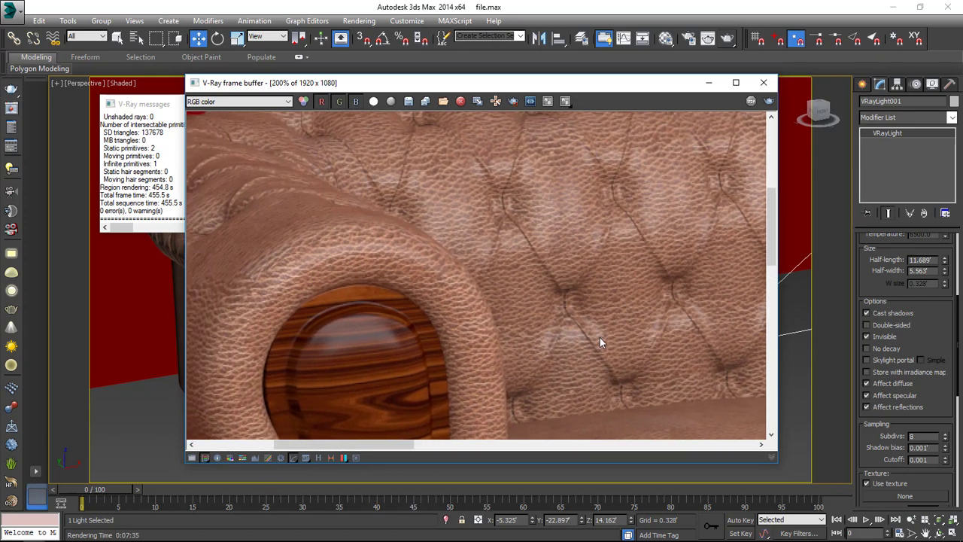
{"action": "middle_click_drag", "start_coordinate": [604, 372], "coordinate": [570, 261]}
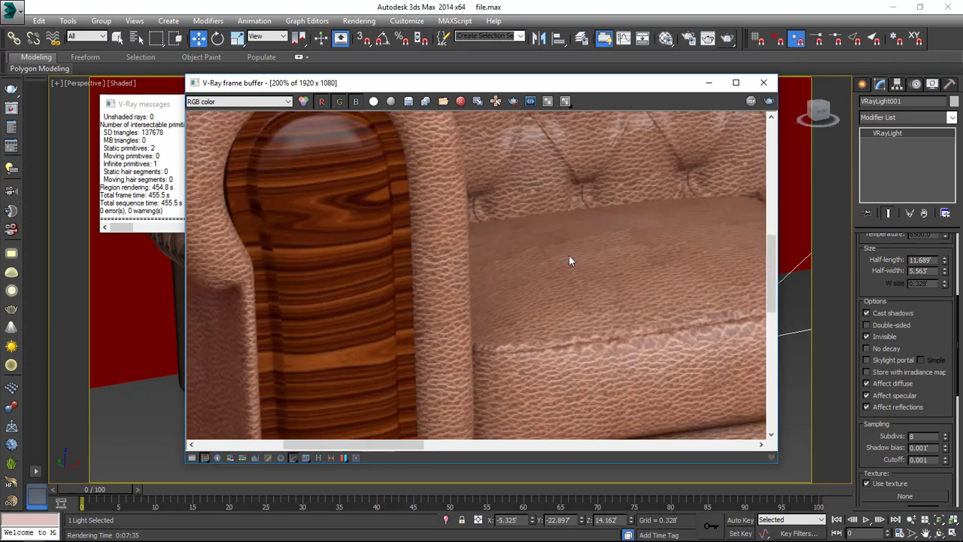
{"action": "middle_click_drag", "start_coordinate": [585, 314], "coordinate": [558, 108]}
{"action": "middle_click_drag", "start_coordinate": [570, 409], "coordinate": [519, 148]}
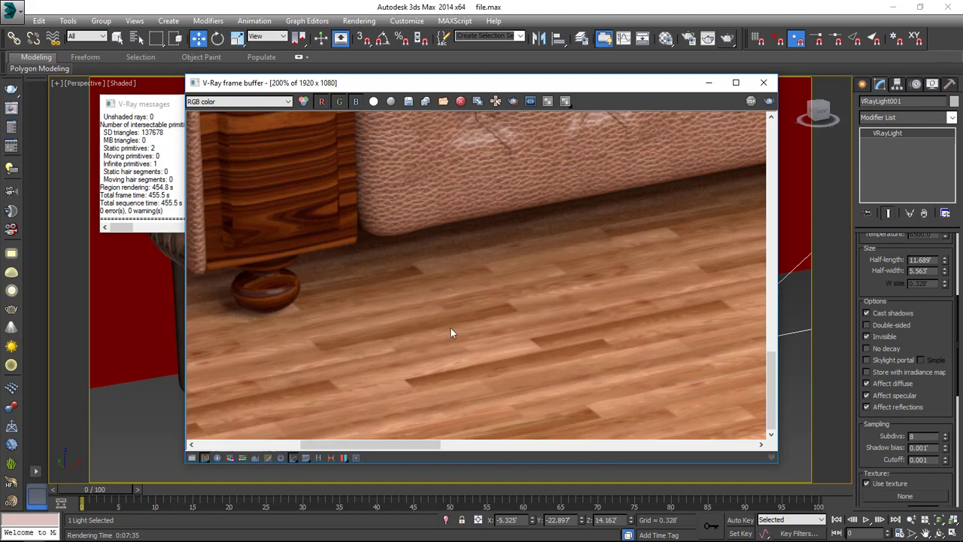
Step: Define a render region over roughly the left half of the image in the frame buffer and clear the render windows from the viewport
{"action": "scroll", "coordinate": [491, 311], "scroll_direction": "down", "scroll_amount": 3}
{"action": "scroll", "coordinate": [491, 315], "scroll_direction": "up", "scroll_amount": 1}
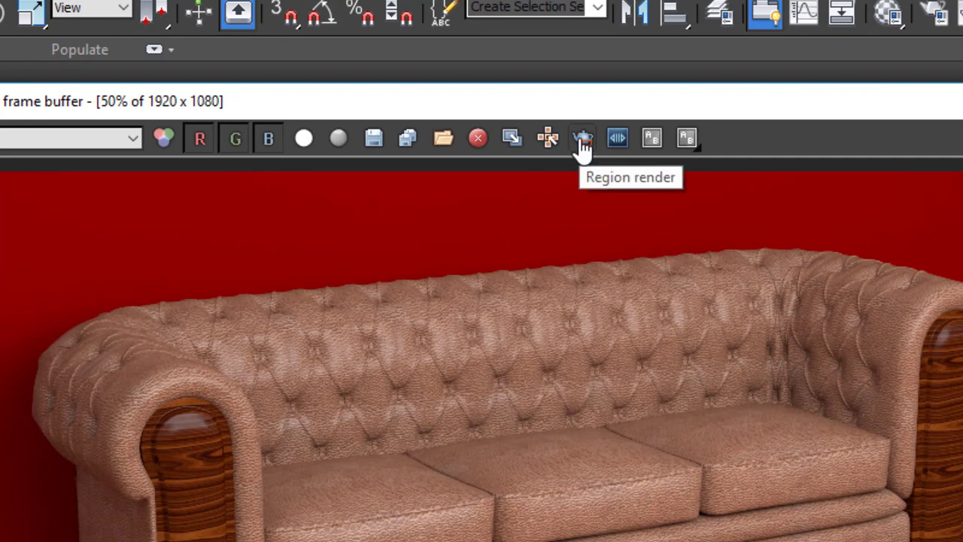
{"action": "left_click", "coordinate": [582, 143]}
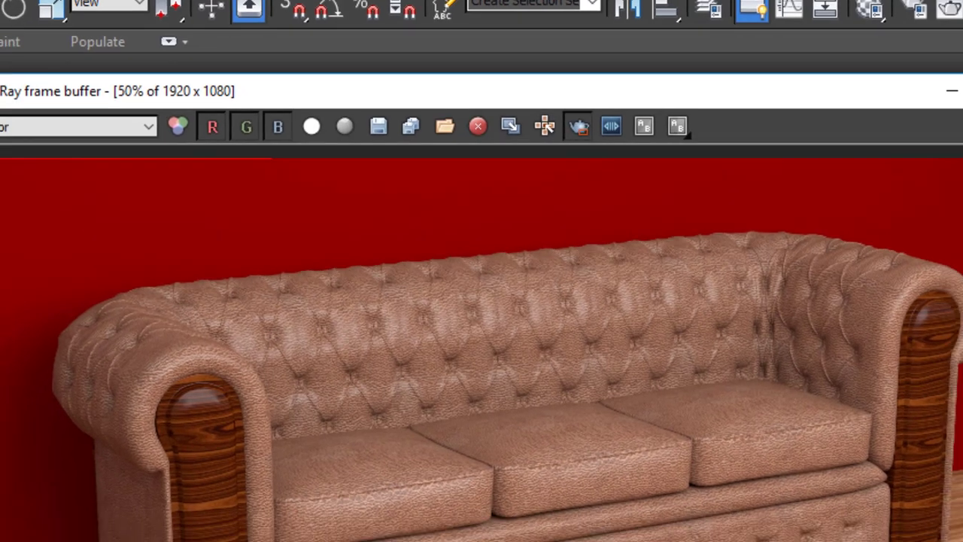
{"action": "left_click_drag", "start_coordinate": [112, 78], "coordinate": [530, 520]}
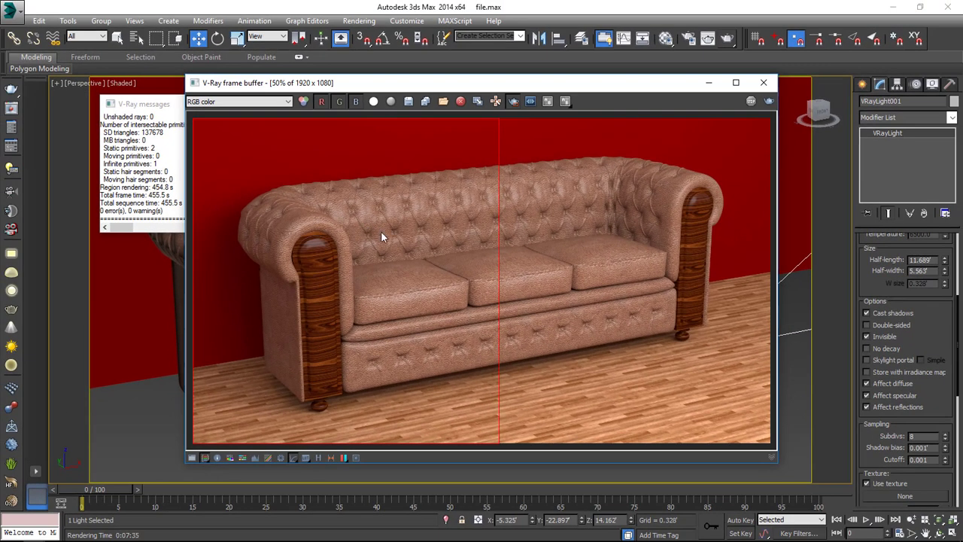
{"action": "left_click", "coordinate": [707, 82]}
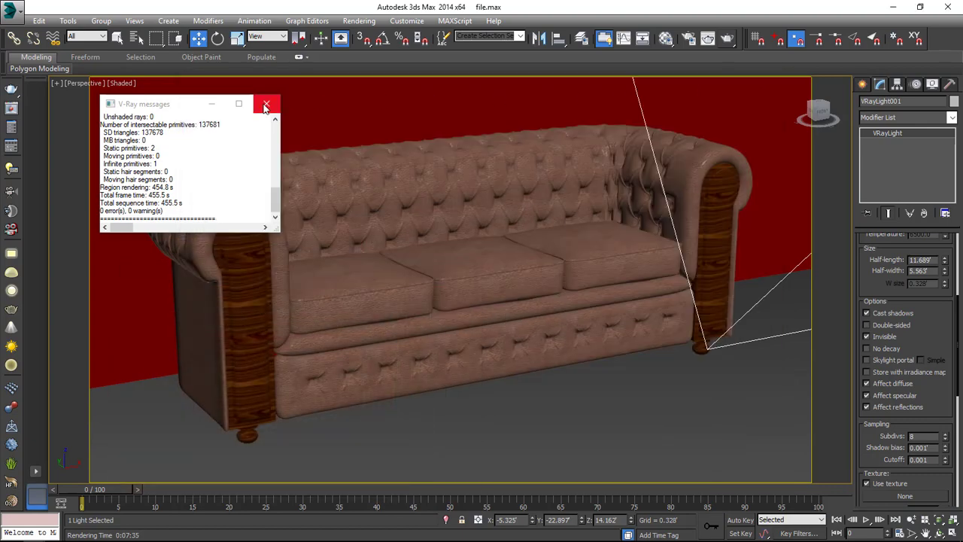
{"action": "left_click", "coordinate": [263, 104]}
Step: Set the length, width and height of the sofa's box UVW mapping to 1.5' each and deselect the sofa
{"action": "left_click", "coordinate": [318, 160]}
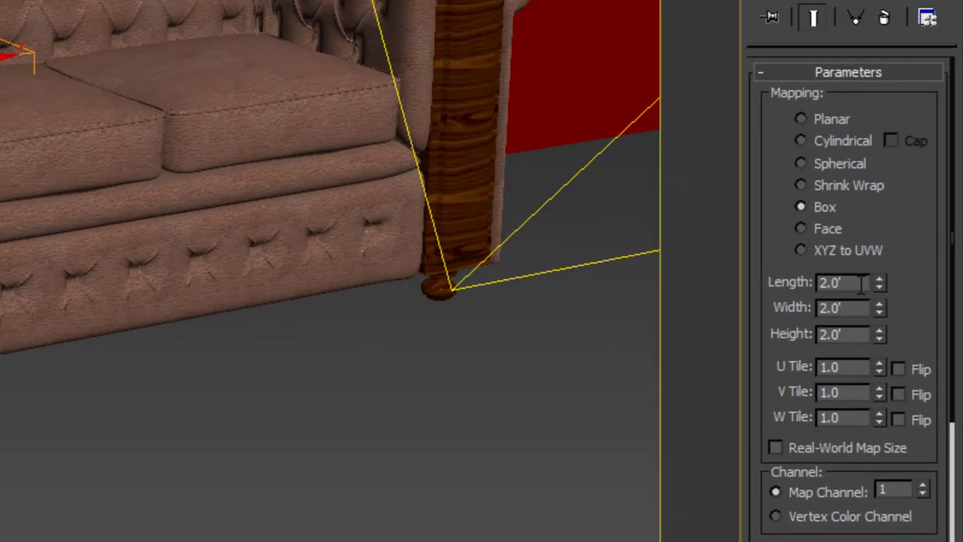
{"action": "left_click_drag", "start_coordinate": [913, 345], "coordinate": [891, 346]}
{"action": "left_click_drag", "start_coordinate": [816, 286], "coordinate": [697, 286]}
{"action": "type", "text": "1.5"}
{"action": "key", "text": "Tab"}
{"action": "type", "text": "1.5"}
{"action": "key", "text": "Tab"}
{"action": "type", "text": "1.5"}
{"action": "key", "text": "Return"}
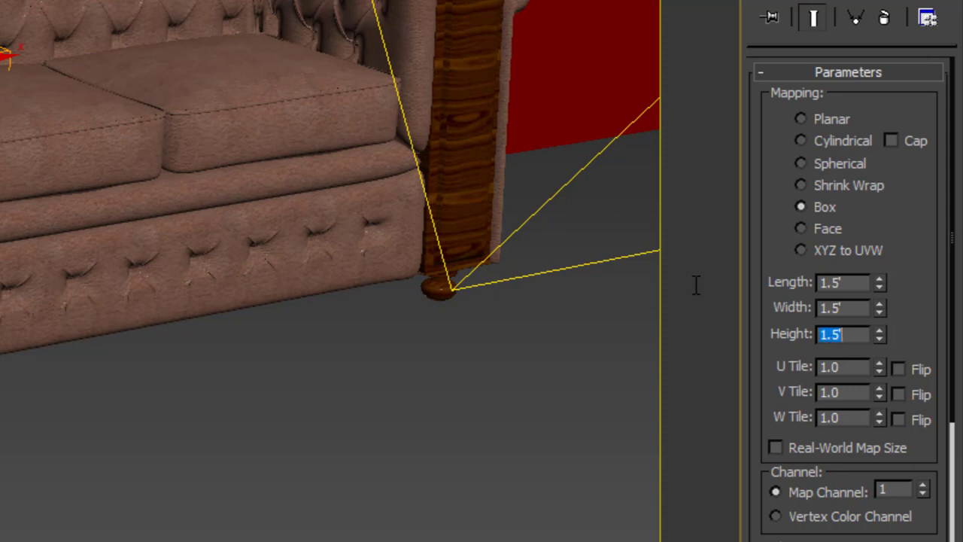
{"action": "left_click", "coordinate": [310, 351]}
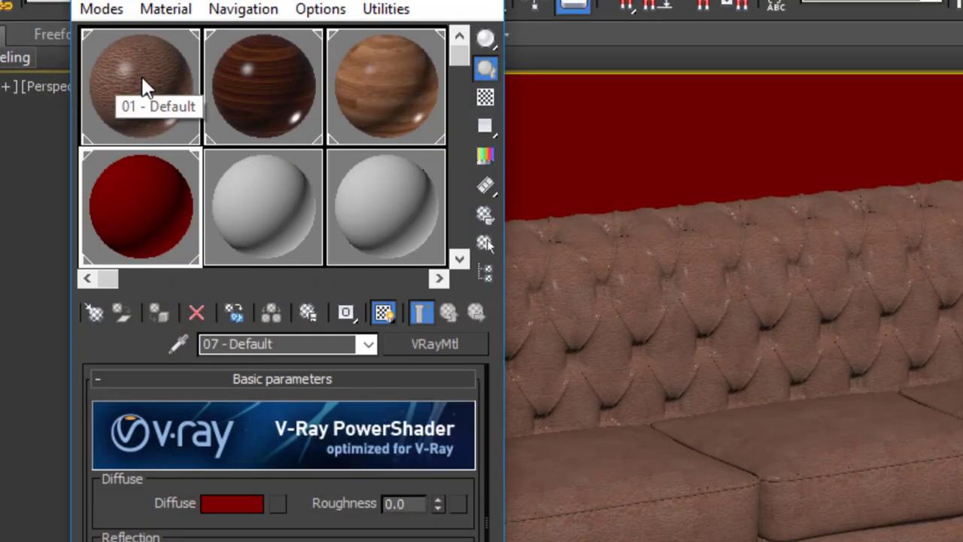
Step: Clear the leather bitmap from the diffuse slot of the sofa's leather material
{"action": "double_click", "coordinate": [143, 85]}
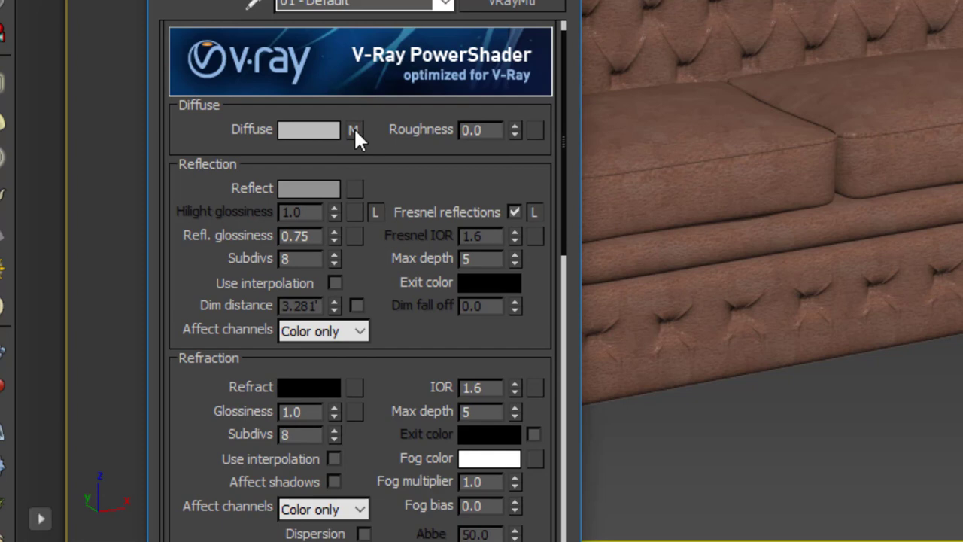
{"action": "right_click", "coordinate": [354, 128]}
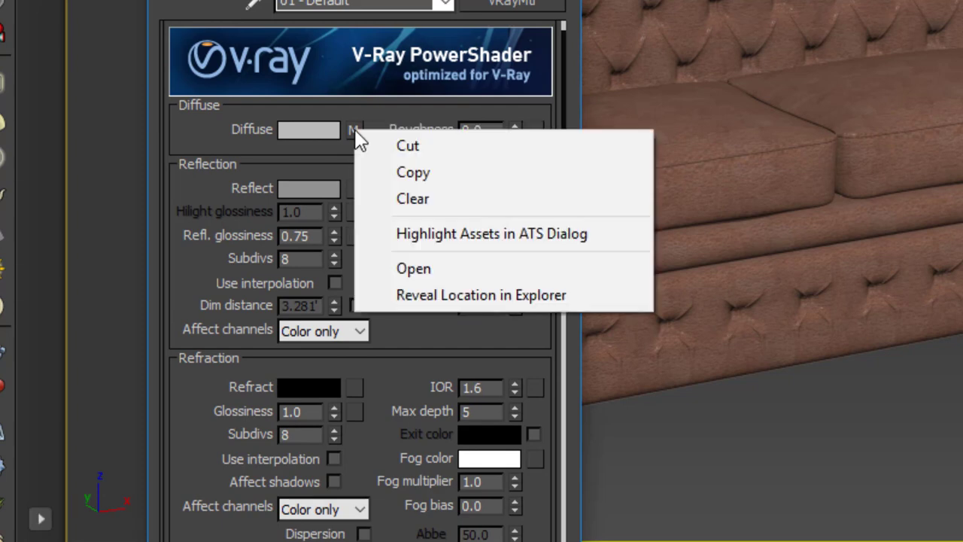
{"action": "left_click", "coordinate": [413, 199]}
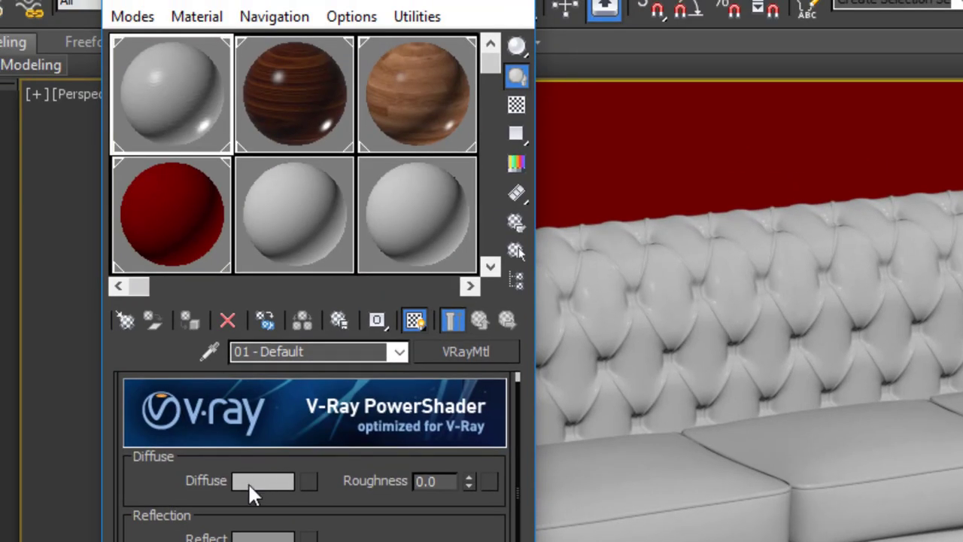
Step: Set the leather material's diffuse colour to a very dark red with RGB 4, 0, 0
{"action": "left_click", "coordinate": [249, 484]}
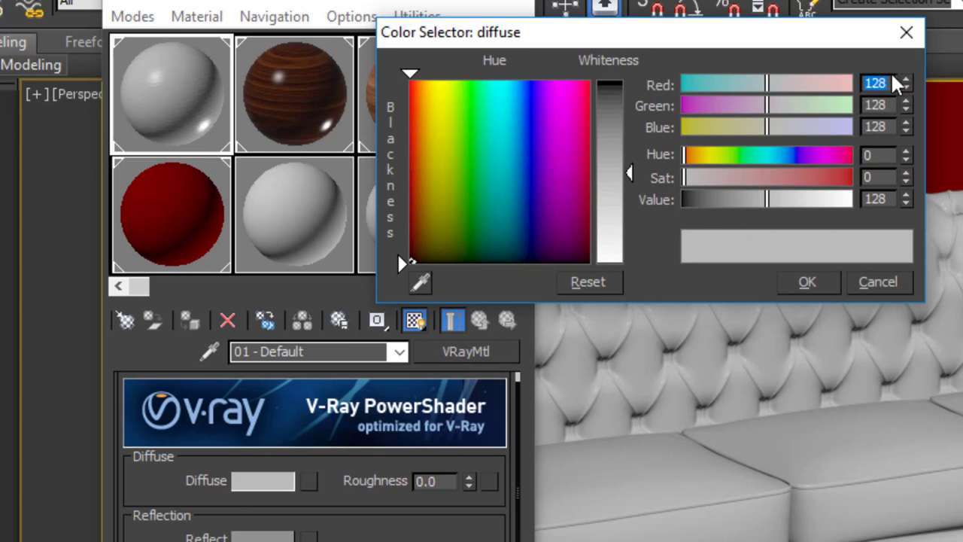
{"action": "type", "text": "4"}
{"action": "key", "text": "Tab"}
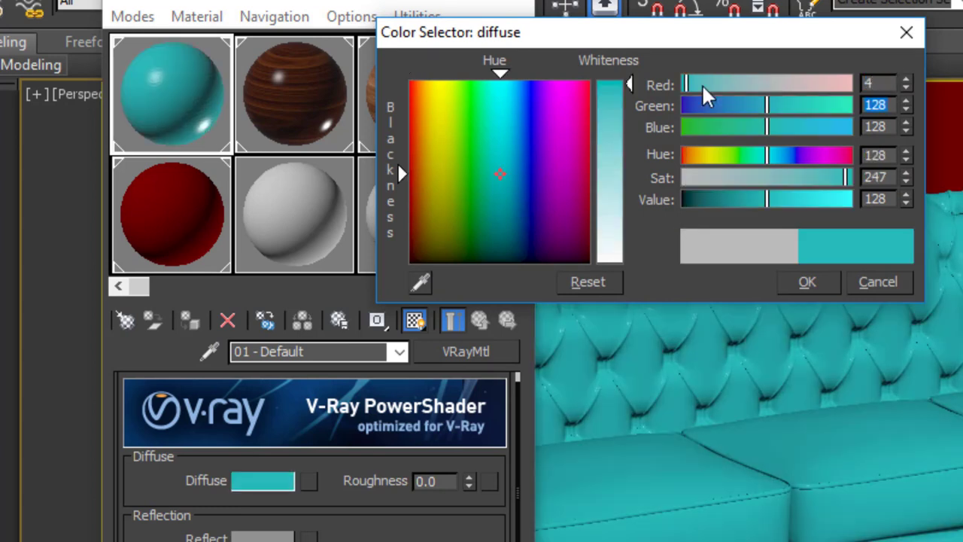
{"action": "type", "text": "0"}
{"action": "key", "text": "Tab"}
{"action": "type", "text": "0"}
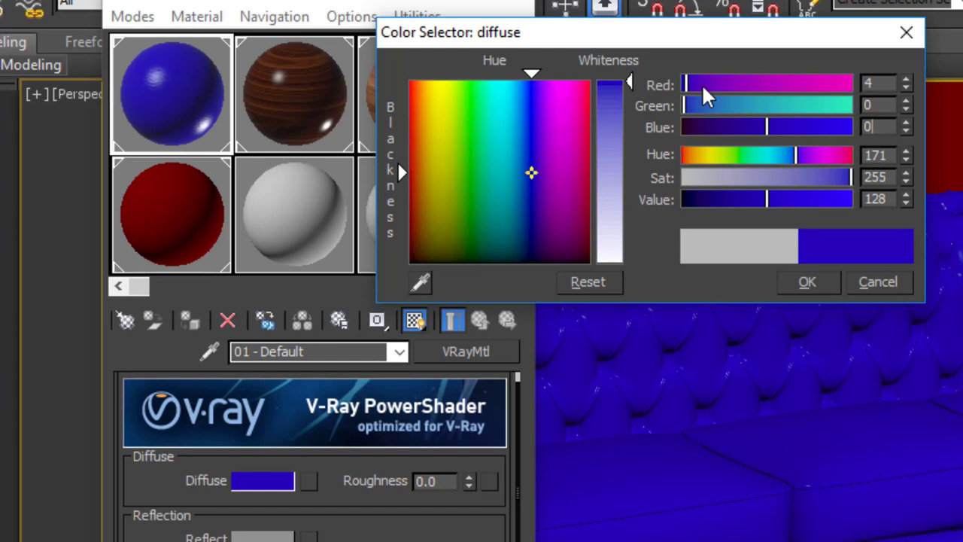
{"action": "key", "text": "Tab"}
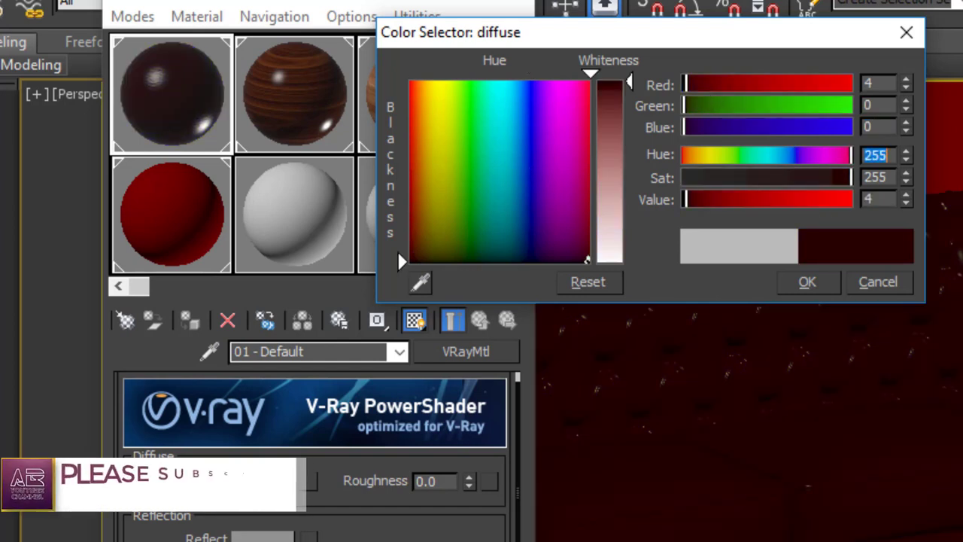
{"action": "left_click", "coordinate": [807, 281]}
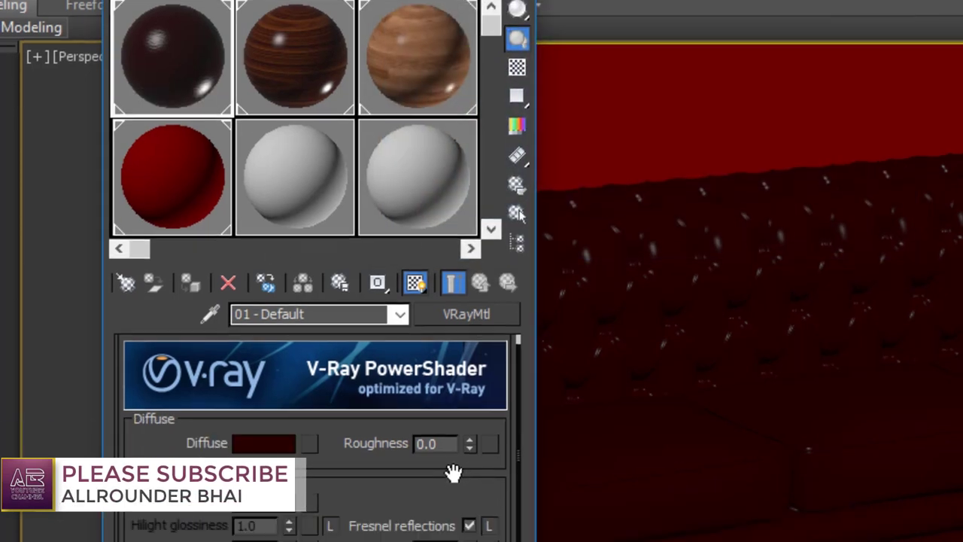
Step: Raise the leather material's bump amount to 100 for the Leather Texture.jpg map
{"action": "scroll", "coordinate": [453, 511], "scroll_direction": "down", "scroll_amount": 15}
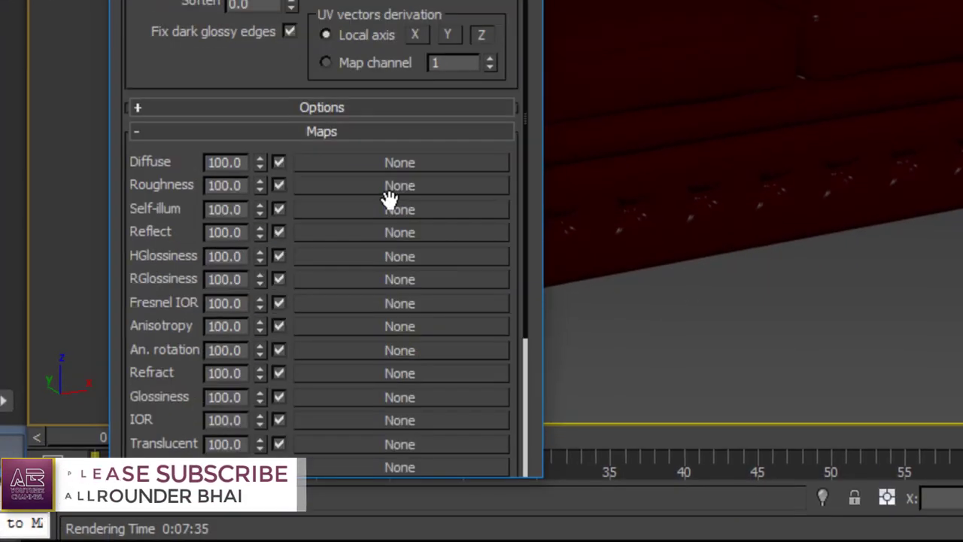
{"action": "scroll", "coordinate": [258, 71], "scroll_direction": "down", "scroll_amount": 5}
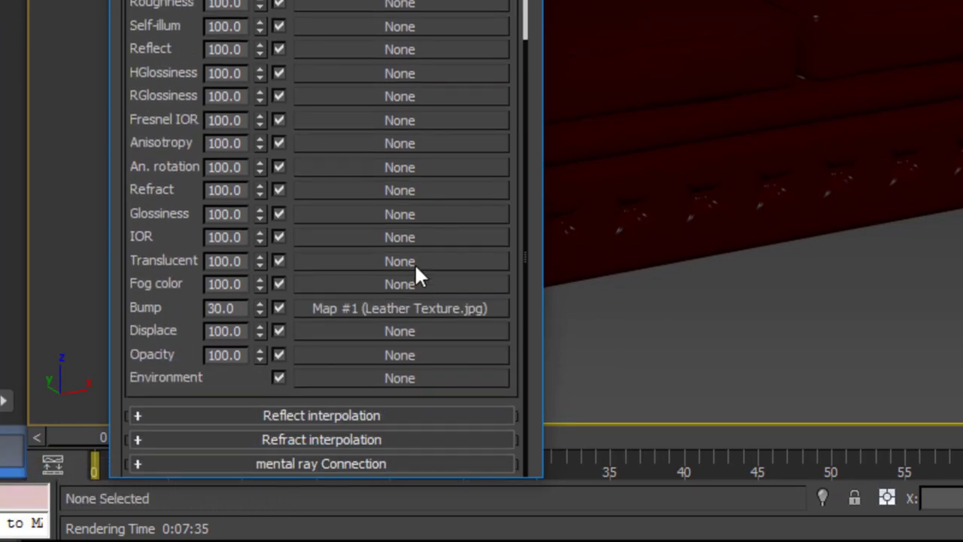
{"action": "left_click_drag", "start_coordinate": [238, 309], "coordinate": [37, 315]}
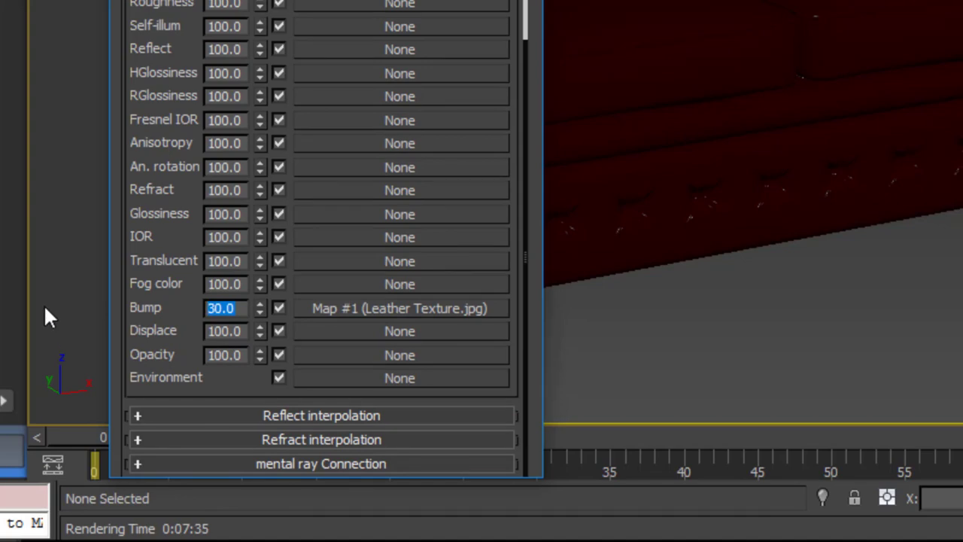
{"action": "type", "text": "100"}
{"action": "key", "text": "Return"}
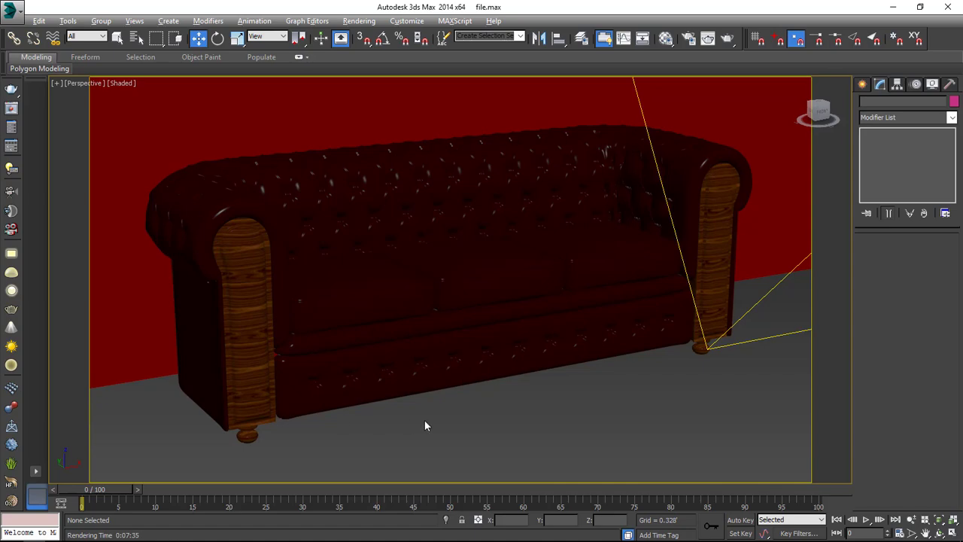
Step: Set the U and V tiling of the floor material's Wood Floor.jpg diffuse map to 0.25 each
{"action": "key", "text": "m"}
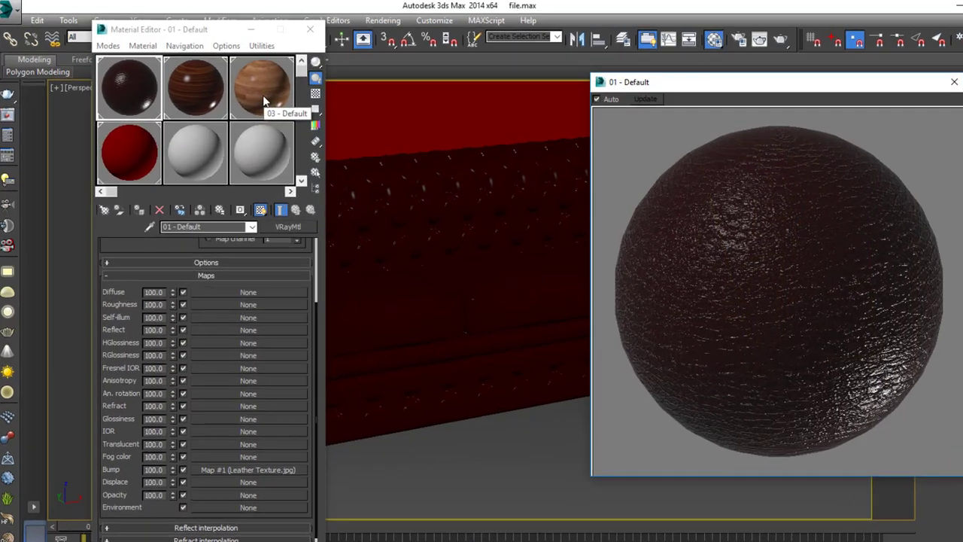
{"action": "left_click", "coordinate": [251, 89]}
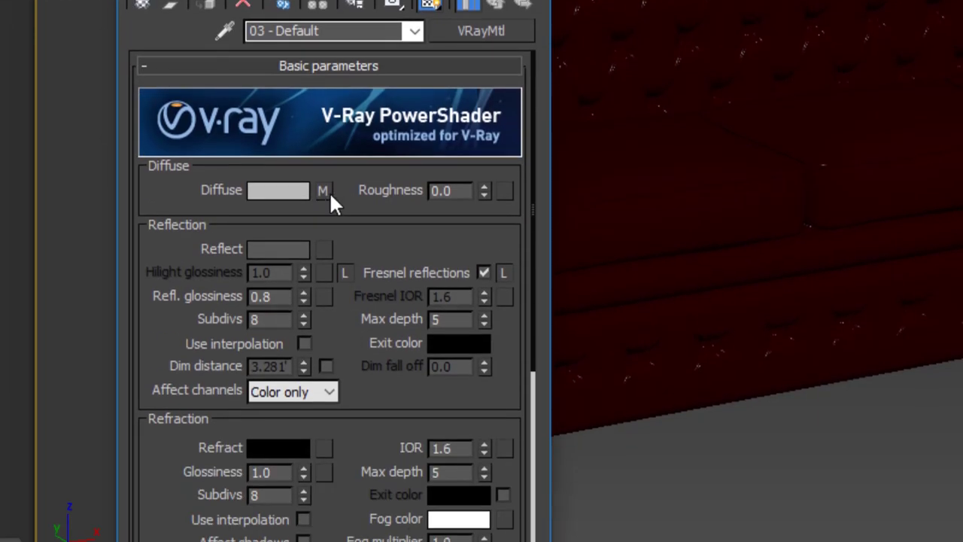
{"action": "left_click", "coordinate": [329, 192]}
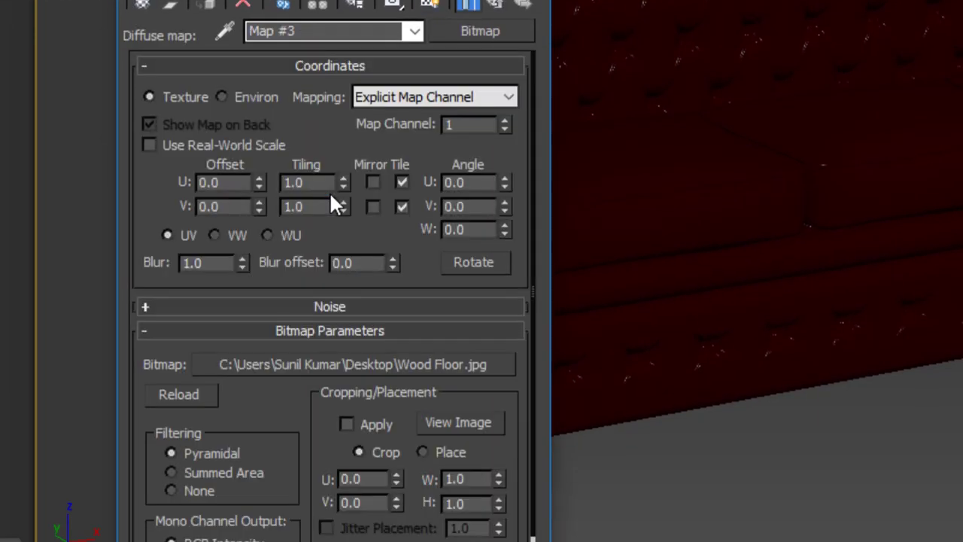
{"action": "double_click", "coordinate": [318, 184]}
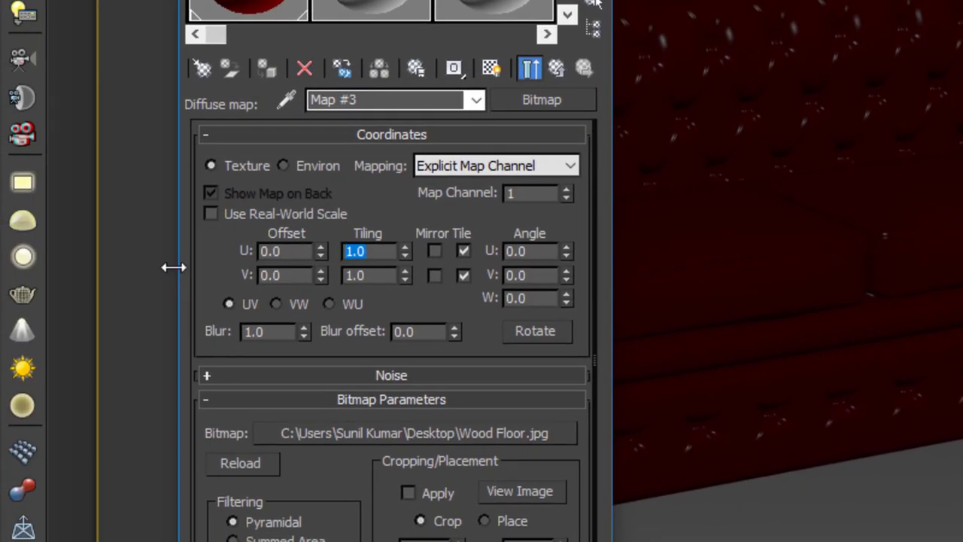
{"action": "type", "text": "0.25"}
{"action": "key", "text": "Tab"}
{"action": "type", "text": "0."}
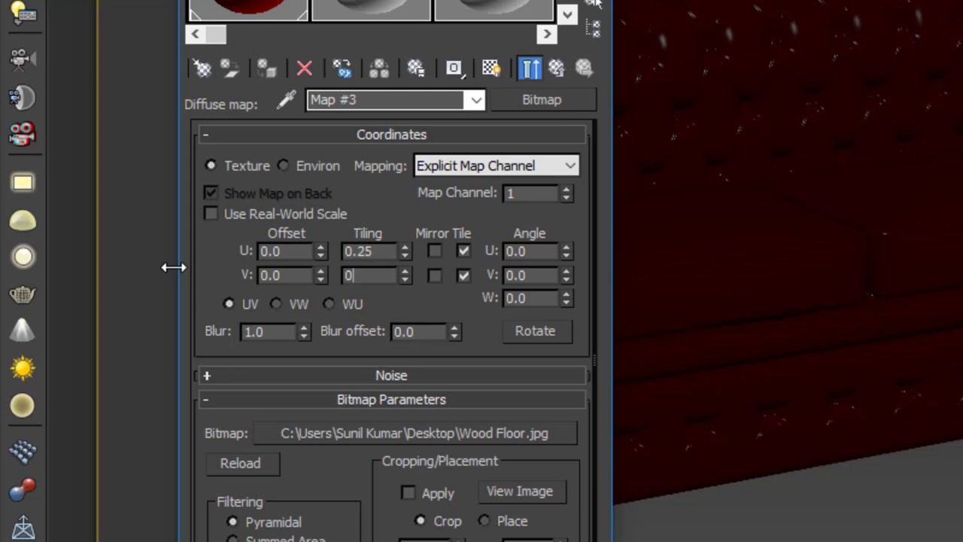
{"action": "type", "text": "25"}
{"action": "key", "text": "Return"}
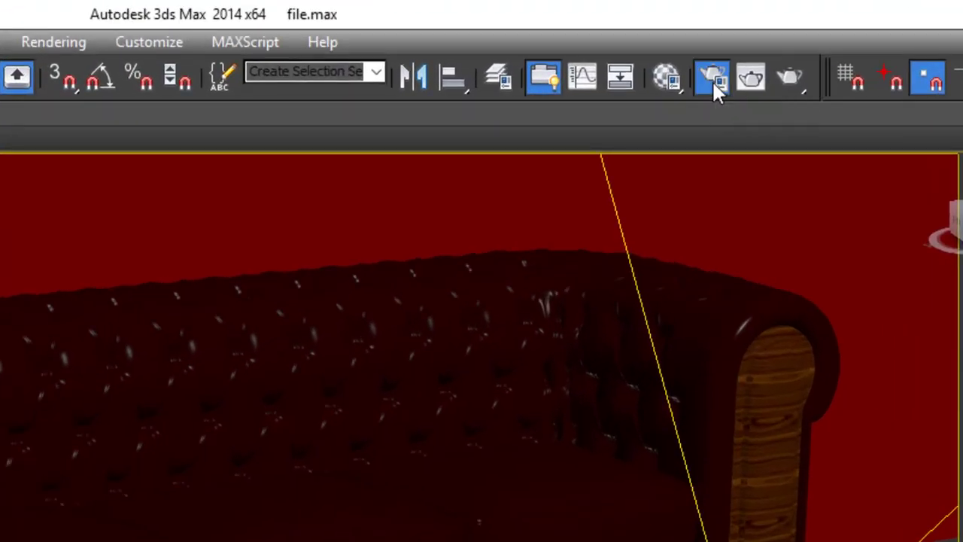
Step: Bring back the last V-Ray frame buffer from the render setup and render the marked region
{"action": "left_click", "coordinate": [688, 39]}
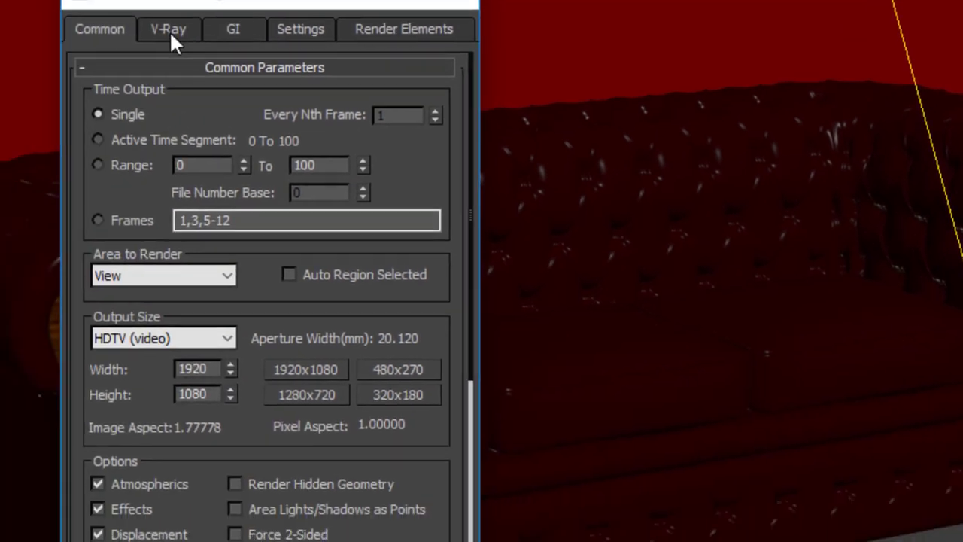
{"action": "left_click", "coordinate": [169, 29]}
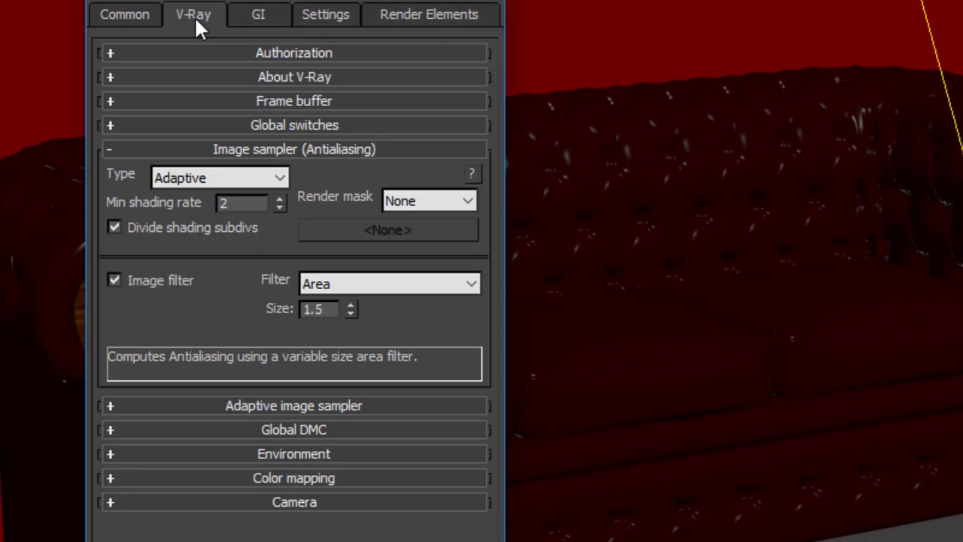
{"action": "left_click", "coordinate": [310, 104]}
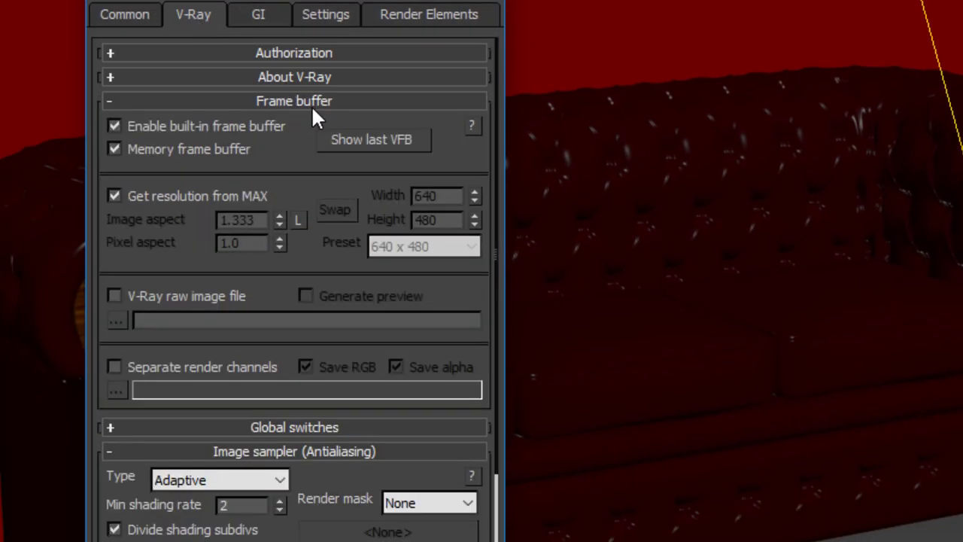
{"action": "left_click", "coordinate": [401, 147]}
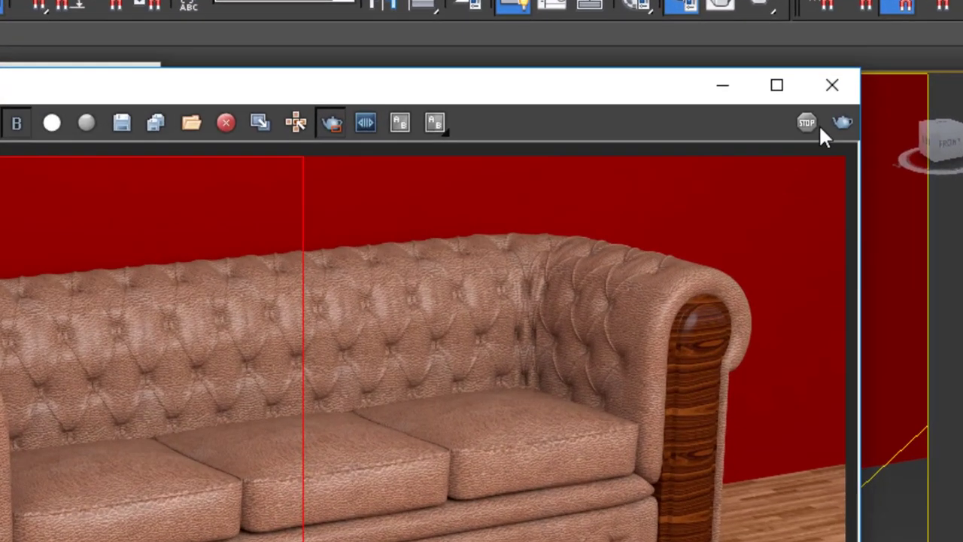
{"action": "left_click", "coordinate": [842, 123]}
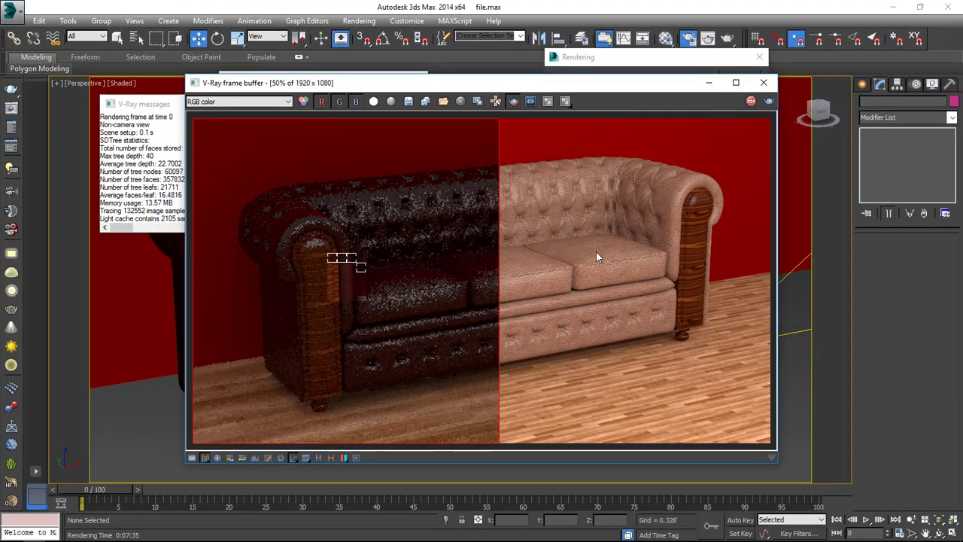
Step: Maximise the frame buffer, make the rendering follow the mouse, and inspect the sofa's tufted leather back at 200%
{"action": "left_click", "coordinate": [736, 82]}
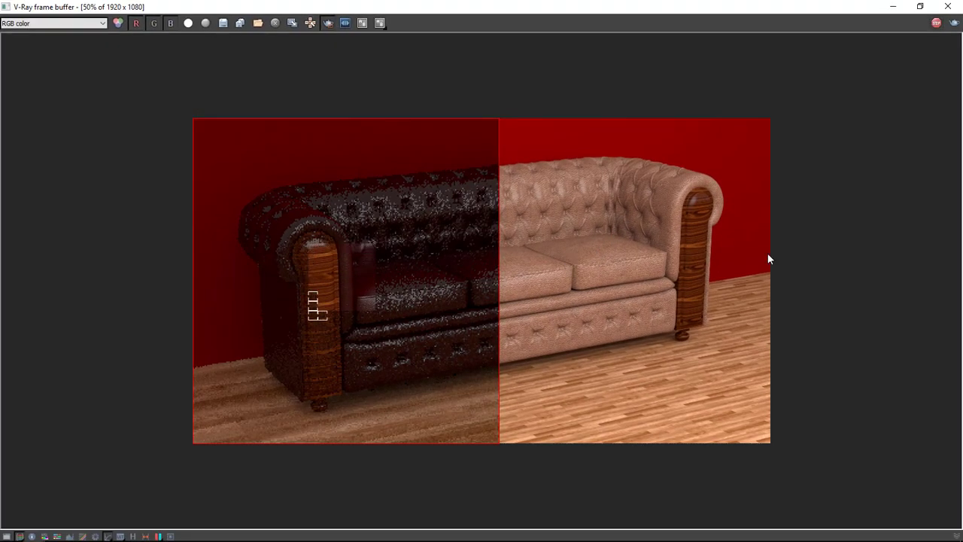
{"action": "scroll", "coordinate": [444, 303], "scroll_direction": "up", "scroll_amount": 1}
{"action": "middle_click_drag", "start_coordinate": [621, 277], "coordinate": [564, 300]}
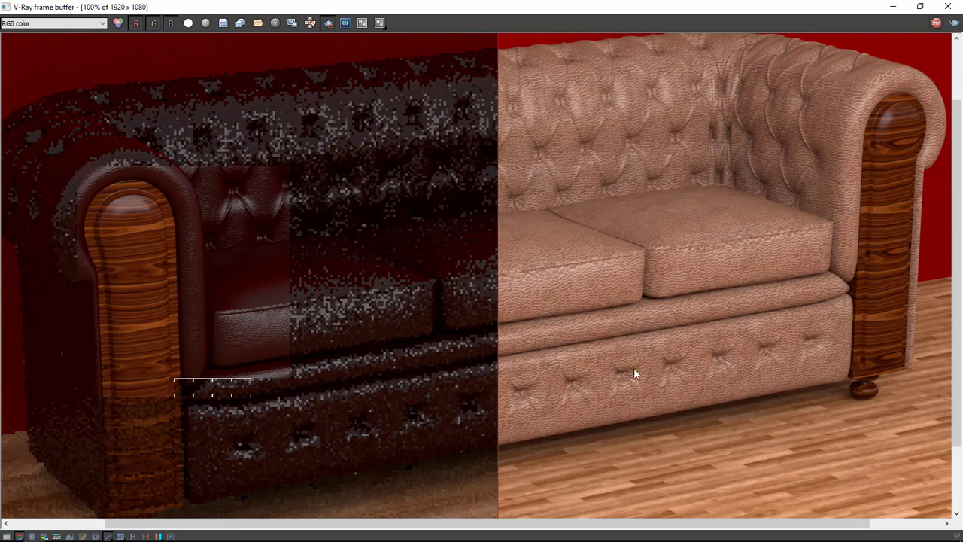
{"action": "scroll", "coordinate": [419, 474], "scroll_direction": "down", "scroll_amount": 1}
{"action": "scroll", "coordinate": [419, 473], "scroll_direction": "down", "scroll_amount": 1}
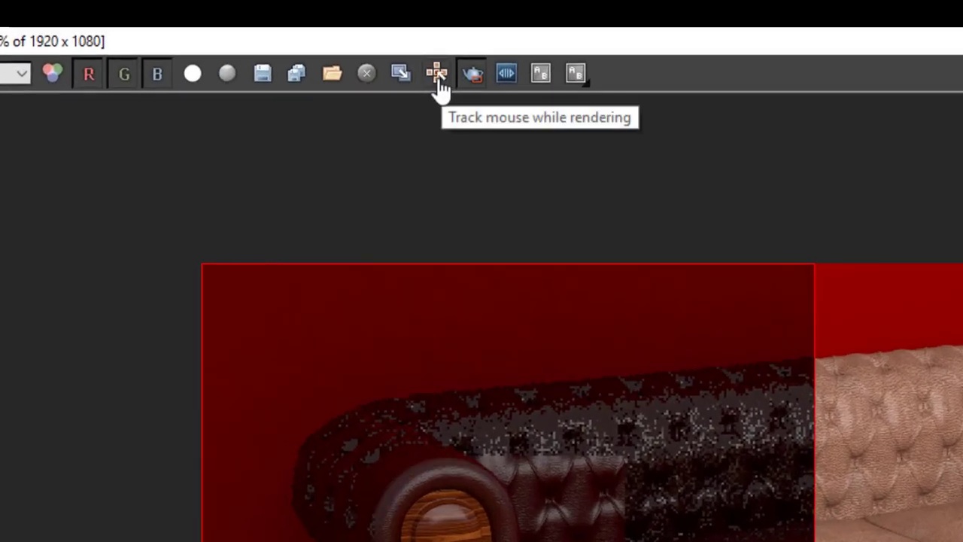
{"action": "left_click", "coordinate": [438, 83]}
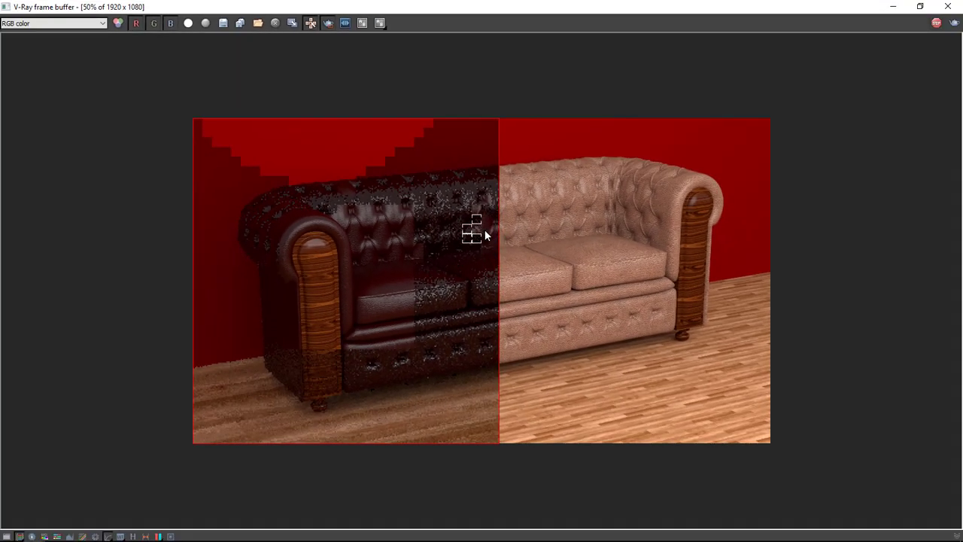
{"action": "scroll", "coordinate": [477, 225], "scroll_direction": "up", "scroll_amount": 2}
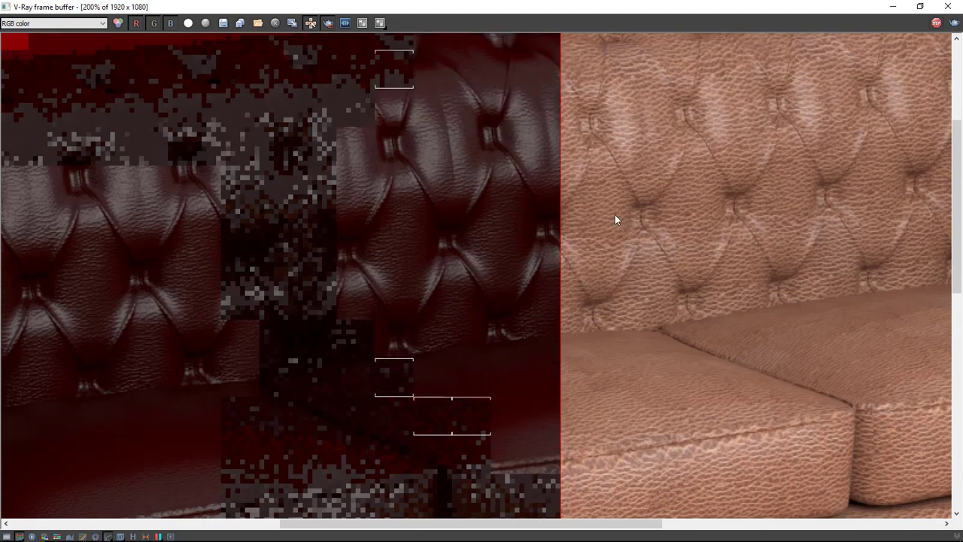
Step: Examine the re-rendered region against the old render, comparing the tufted leather, seat cushions and wood floor planks at up to 400% zoom
{"action": "scroll", "coordinate": [458, 196], "scroll_direction": "down", "scroll_amount": 2}
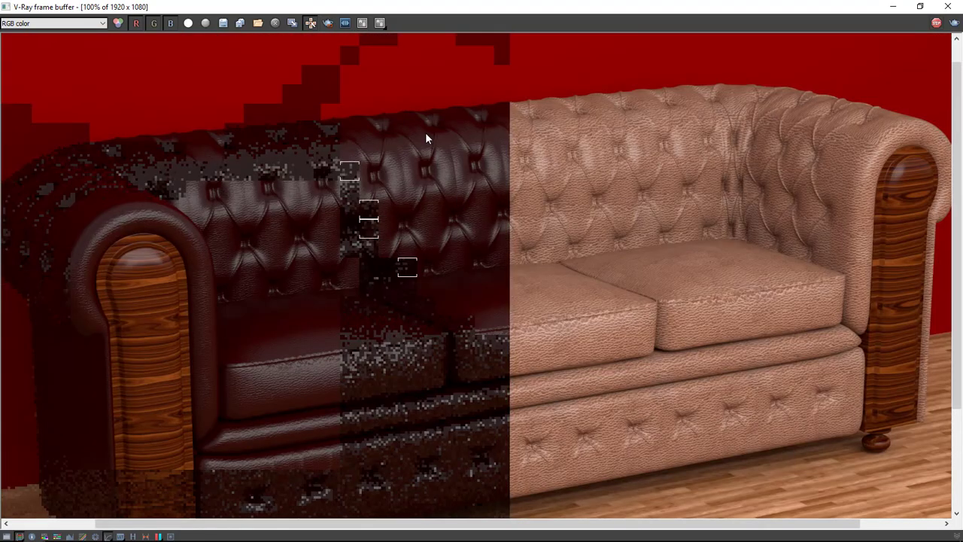
{"action": "scroll", "coordinate": [444, 388], "scroll_direction": "up", "scroll_amount": 1}
{"action": "middle_click_drag", "start_coordinate": [499, 389], "coordinate": [473, 233]}
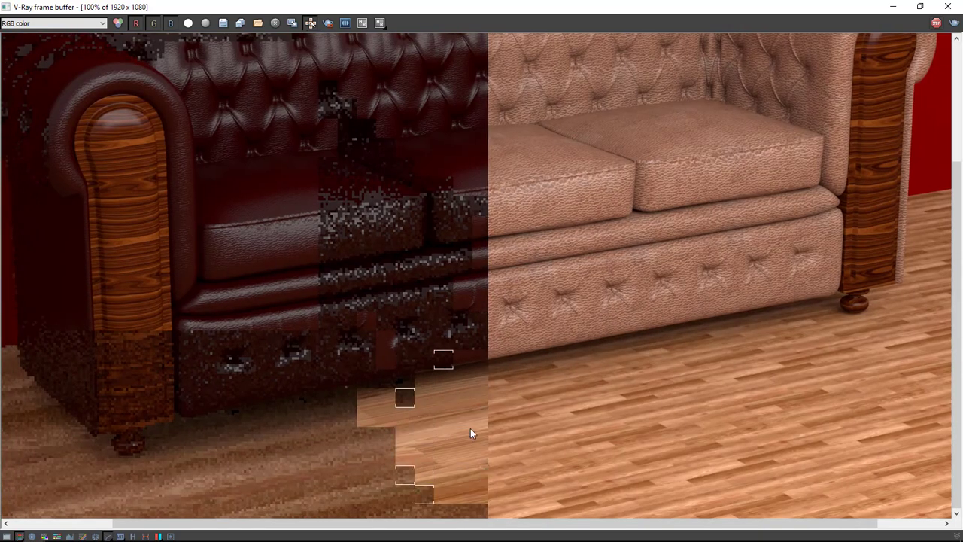
{"action": "middle_click_drag", "start_coordinate": [472, 411], "coordinate": [475, 390]}
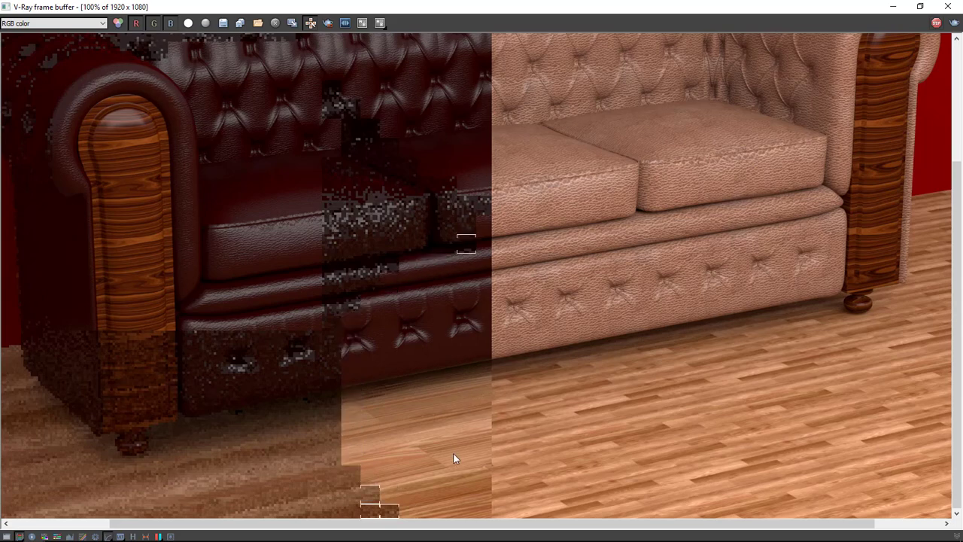
{"action": "scroll", "coordinate": [489, 362], "scroll_direction": "up", "scroll_amount": 1}
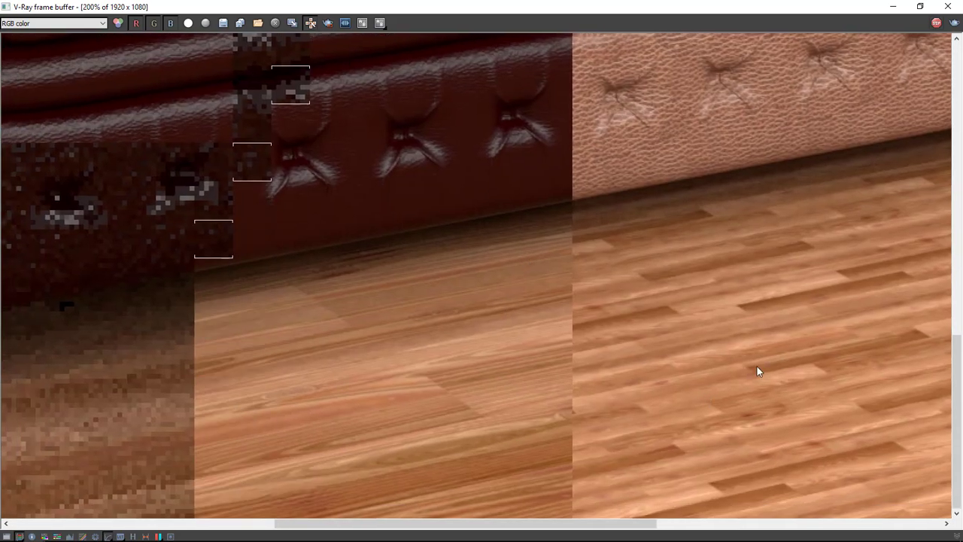
{"action": "middle_click_drag", "start_coordinate": [543, 136], "coordinate": [482, 320]}
{"action": "scroll", "coordinate": [488, 179], "scroll_direction": "up", "scroll_amount": 1}
{"action": "middle_click_drag", "start_coordinate": [489, 179], "coordinate": [477, 263]}
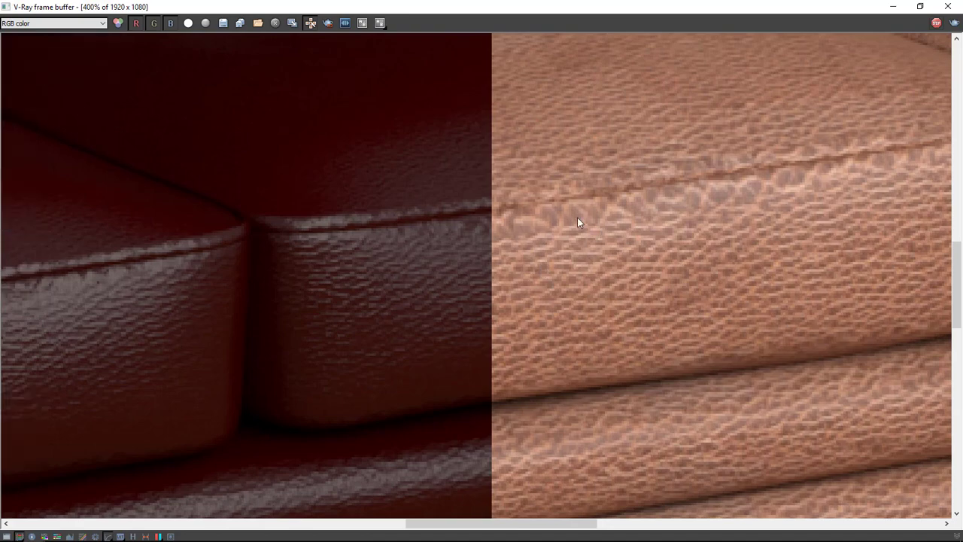
{"action": "scroll", "coordinate": [577, 217], "scroll_direction": "down", "scroll_amount": 3}
{"action": "scroll", "coordinate": [470, 283], "scroll_direction": "up", "scroll_amount": 1}
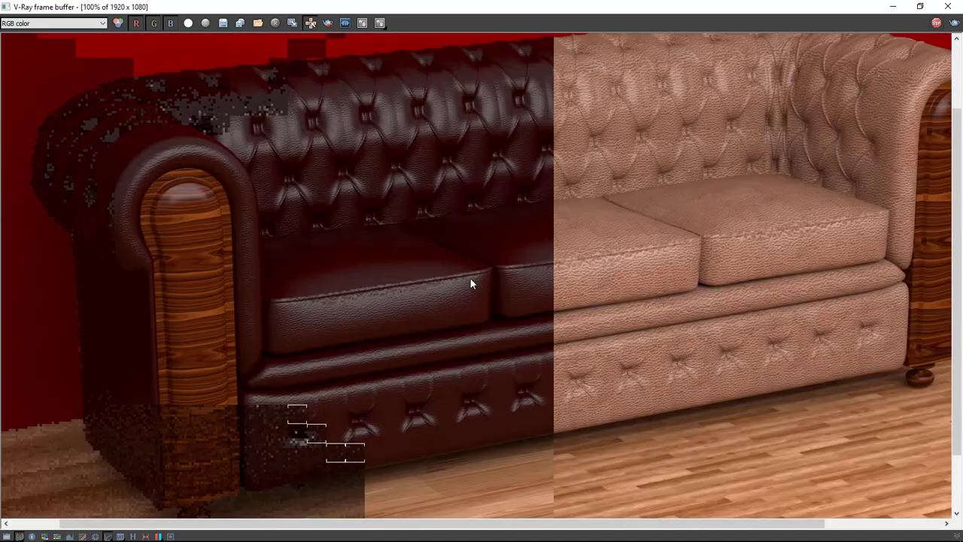
{"action": "scroll", "coordinate": [470, 283], "scroll_direction": "down", "scroll_amount": 1}
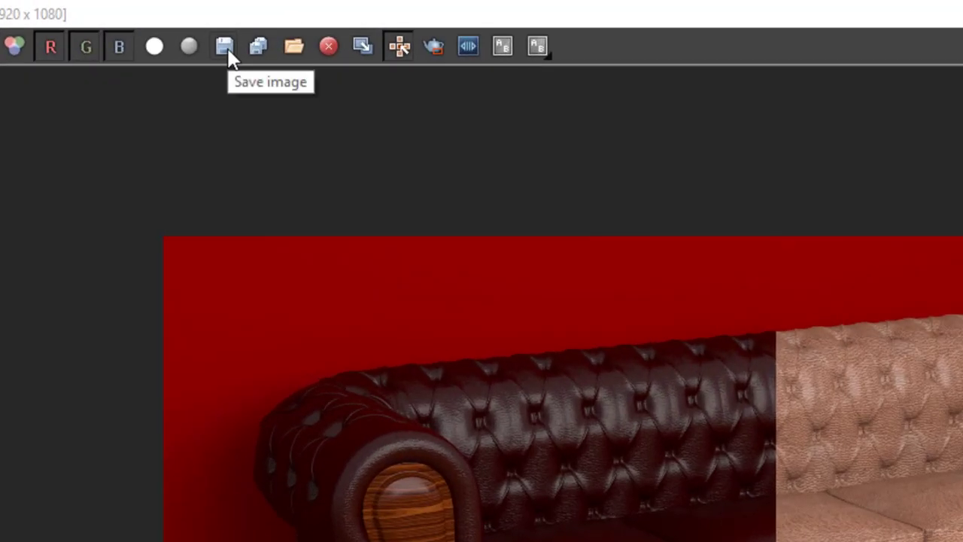
Step: Save the rendered image to the Desktop as render 1 in JPEG format at the largest file size, and close the V-Ray messages window
{"action": "left_click", "coordinate": [229, 55]}
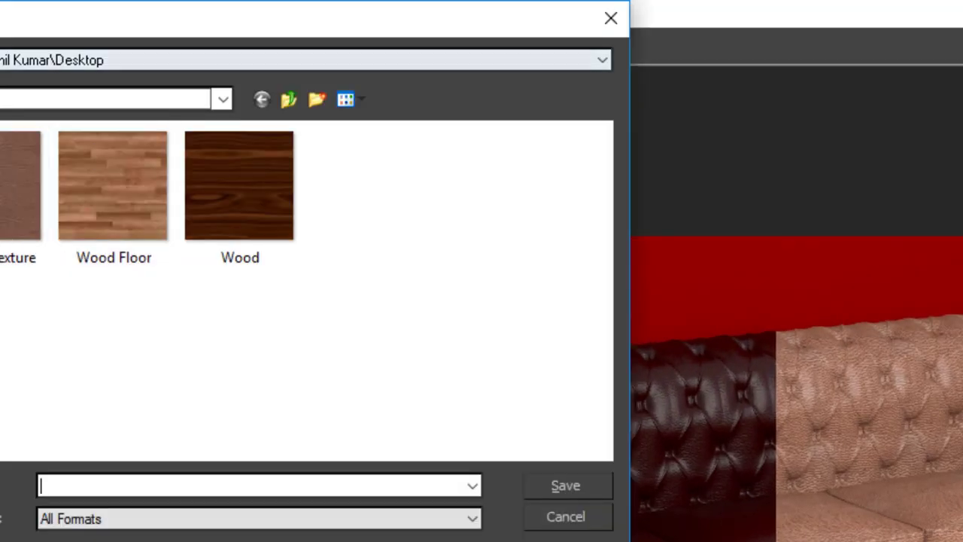
{"action": "left_click", "coordinate": [68, 244]}
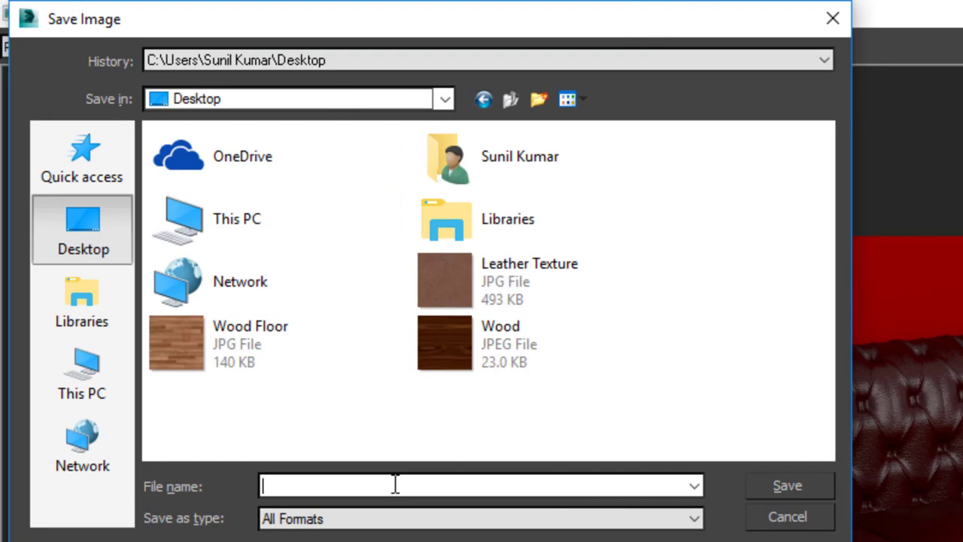
{"action": "left_click", "coordinate": [338, 521]}
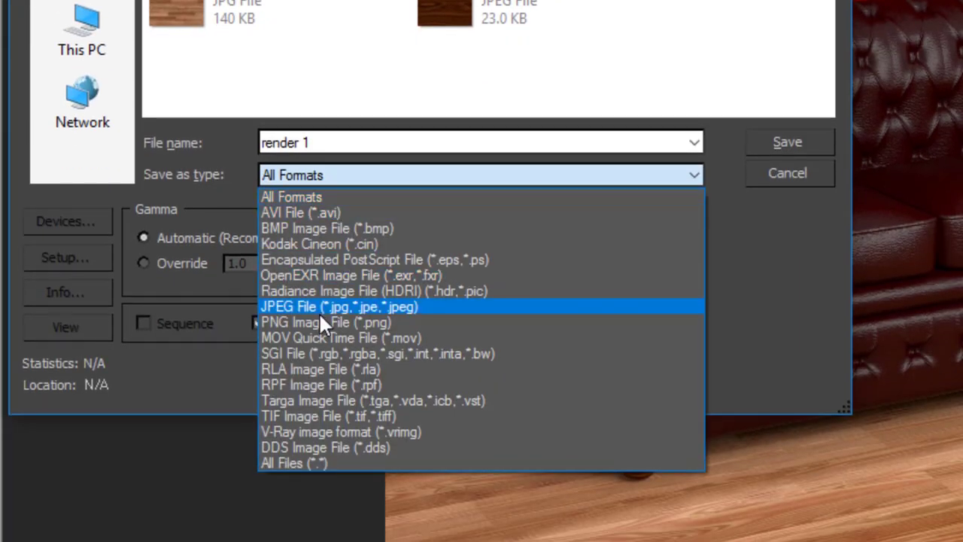
{"action": "left_click", "coordinate": [328, 308]}
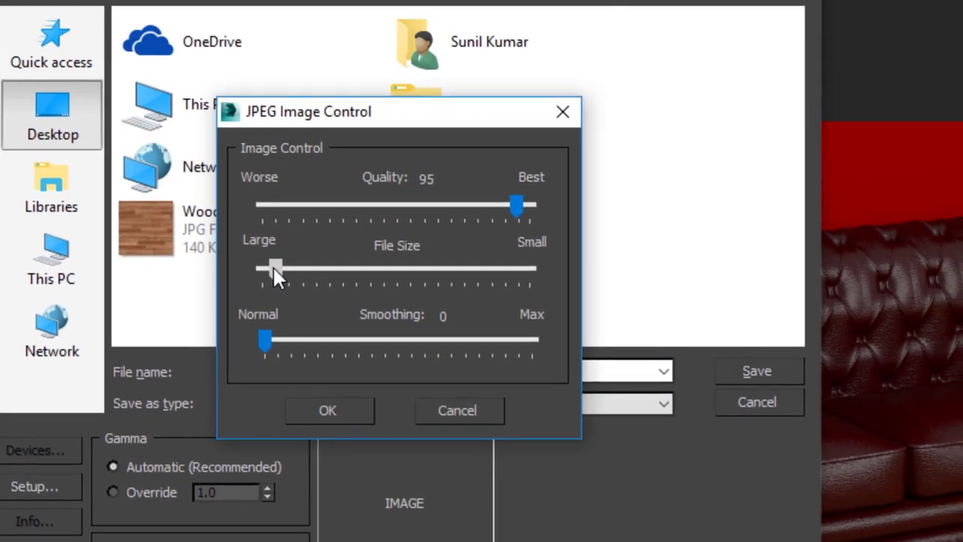
{"action": "left_click_drag", "start_coordinate": [273, 269], "coordinate": [241, 267]}
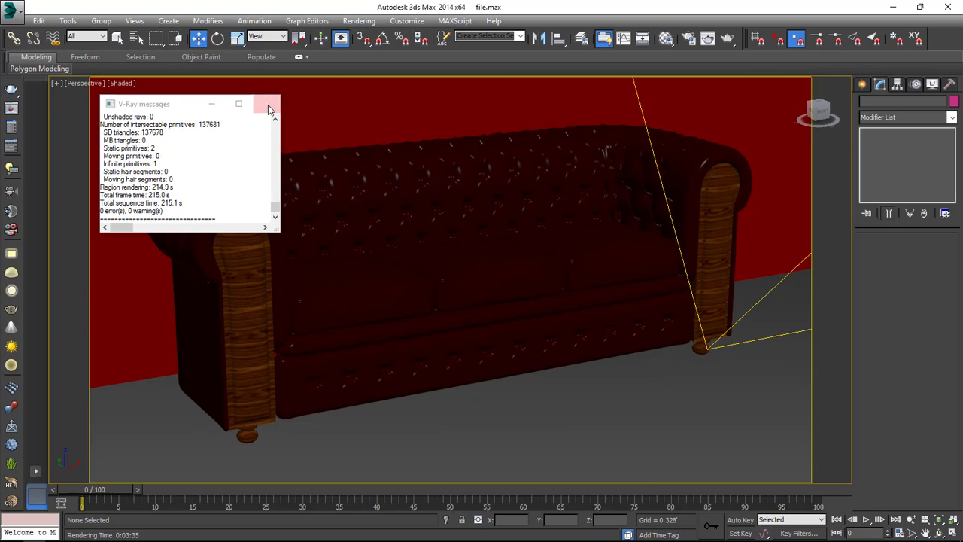
{"action": "left_click", "coordinate": [267, 103]}
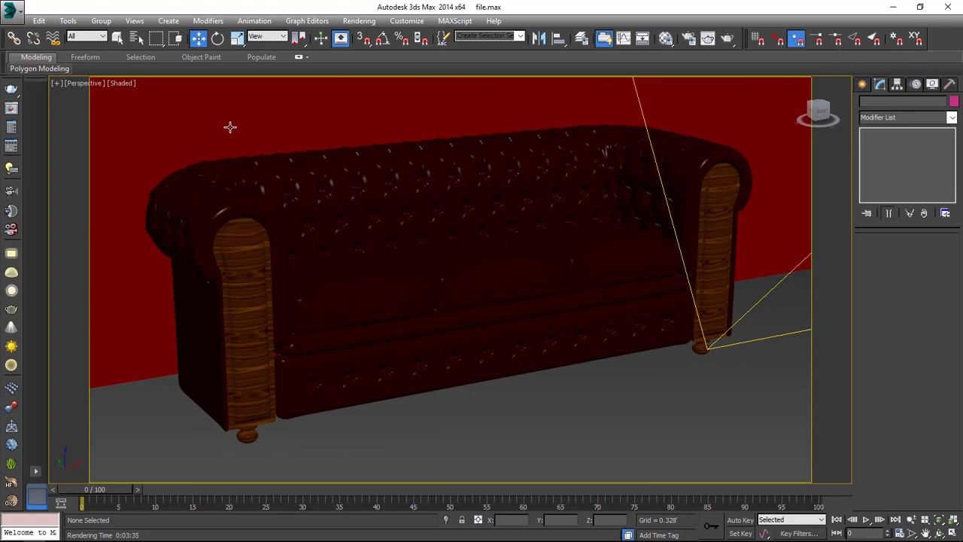
Step: Save a copy of the scene in the chesterfield sofa folder, picking the existing file with light as the target
{"action": "left_click", "coordinate": [10, 9]}
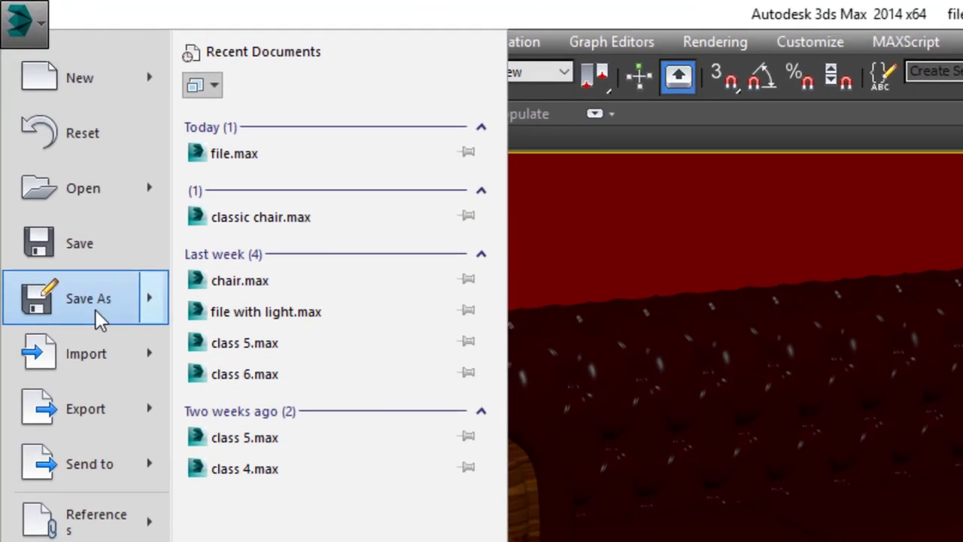
{"action": "left_click", "coordinate": [20, 155]}
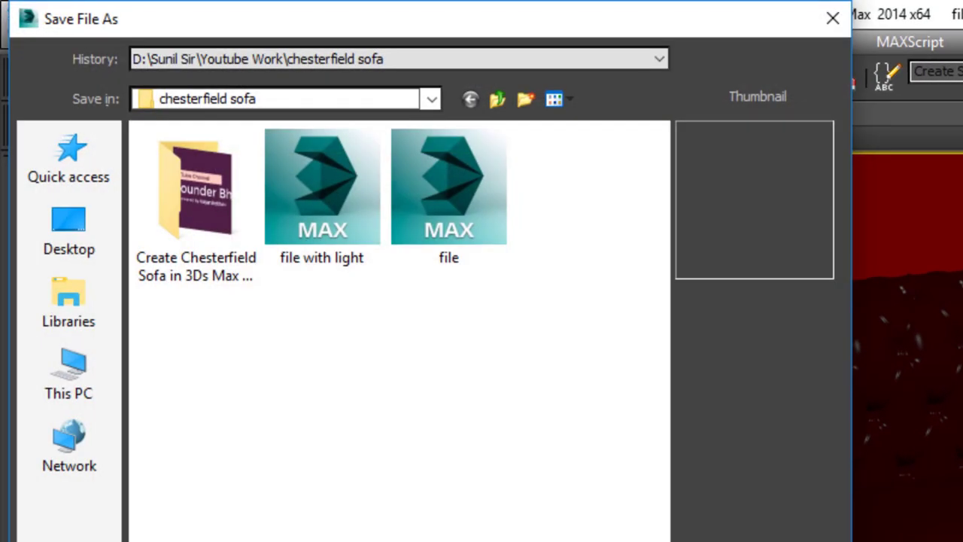
{"action": "left_click", "coordinate": [314, 193]}
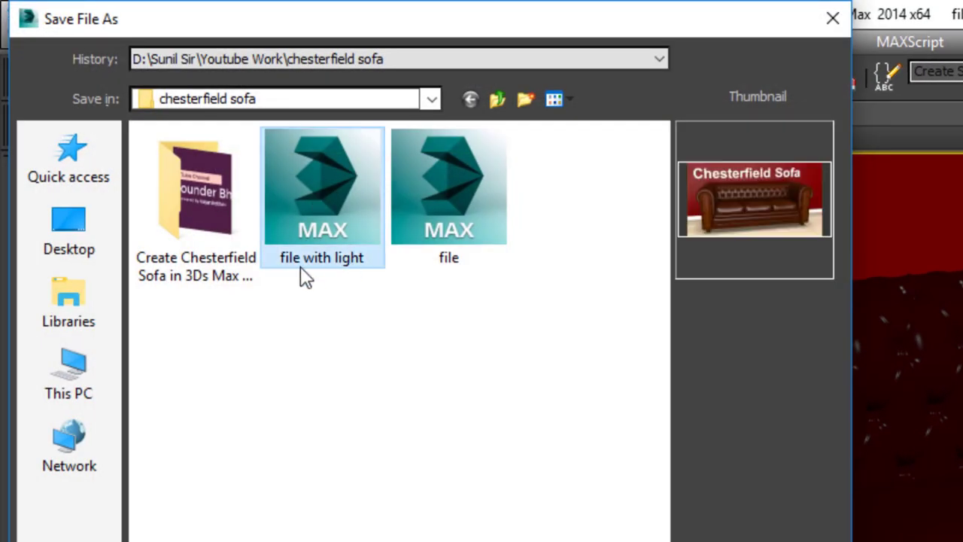